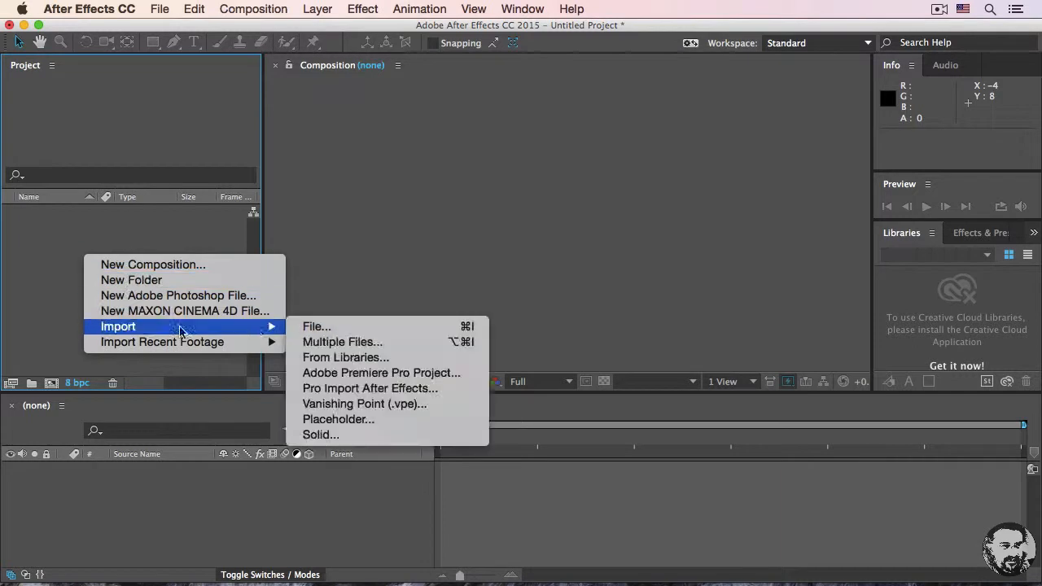
# - Import Love1.ai as a composition with Document Size footage dimensions and open the Love1 composition
pyautogui.click(309, 328)
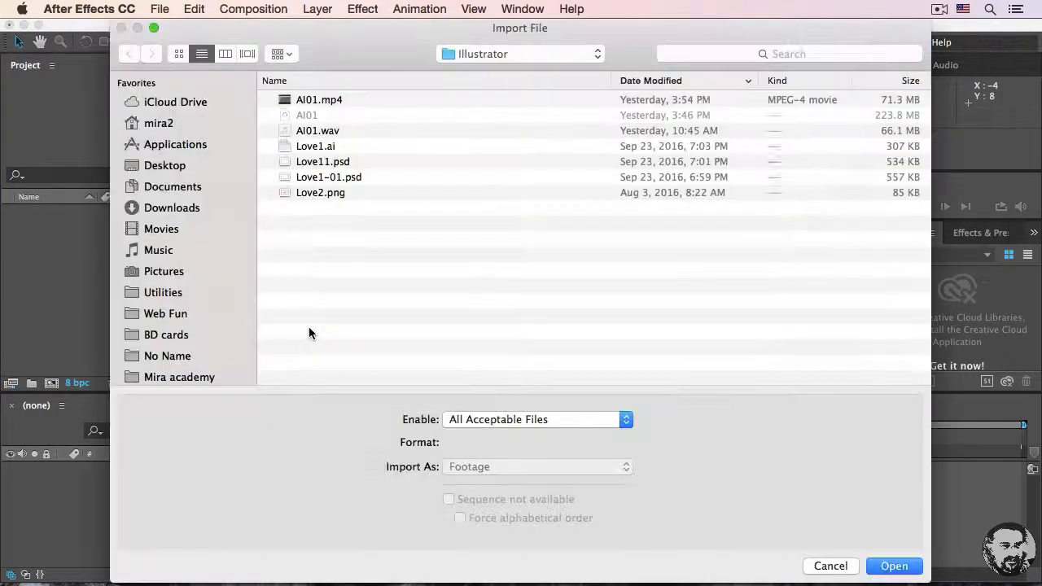
pyautogui.click(338, 148)
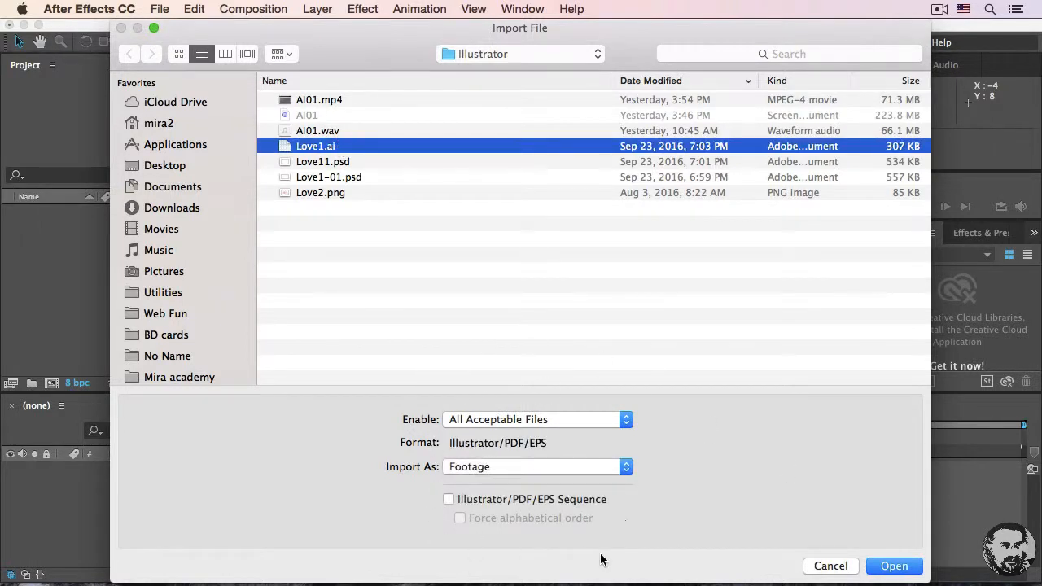
pyautogui.click(900, 569)
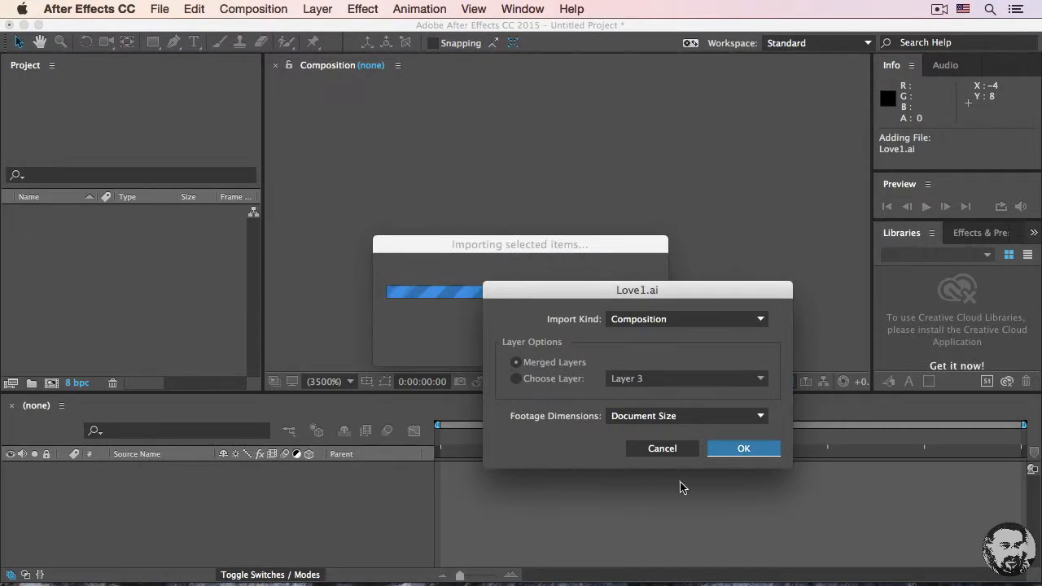
pyautogui.click(746, 449)
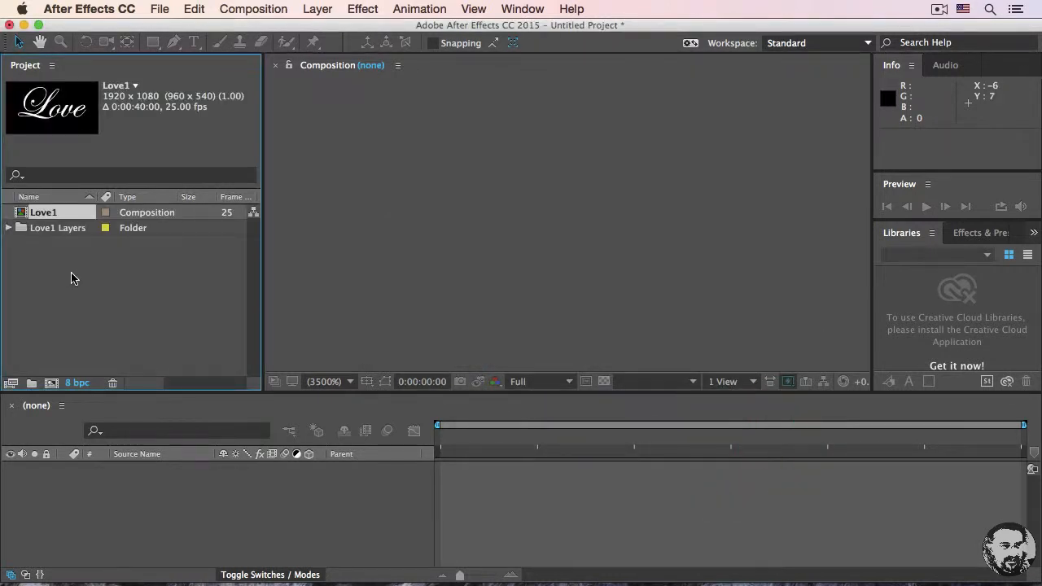
pyautogui.click(8, 229)
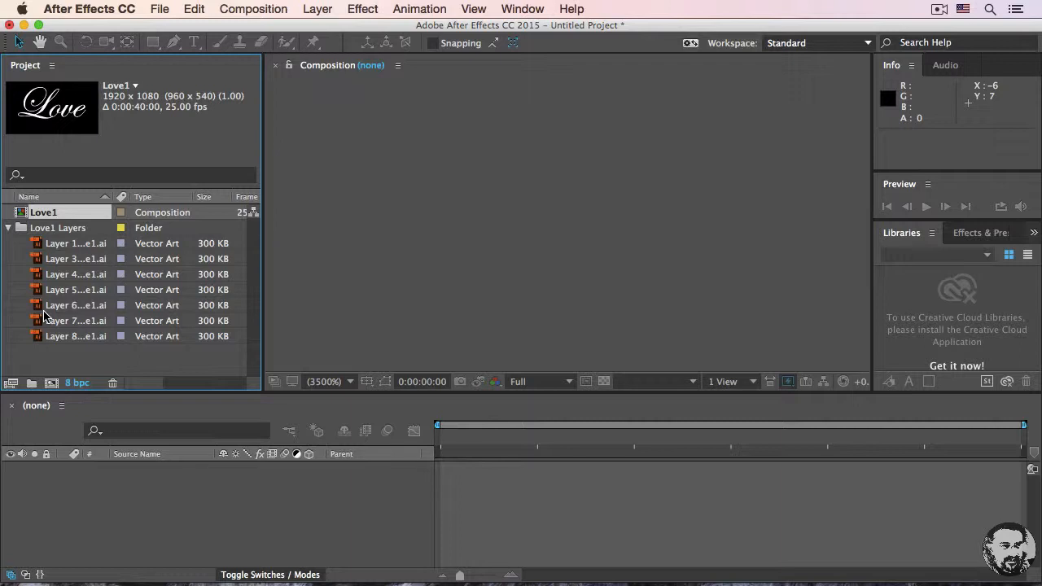
pyautogui.doubleClick(21, 213)
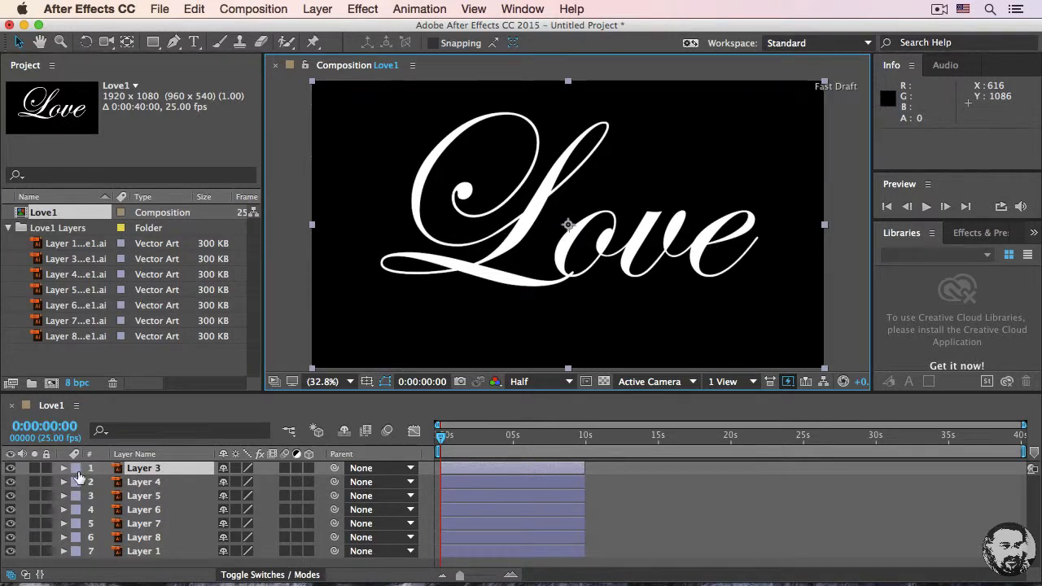
# - Toggle the visibility of Layers 3 through 8 one at a time to examine which part of the lettering each holds
pyautogui.click(12, 469)
pyautogui.click(11, 469)
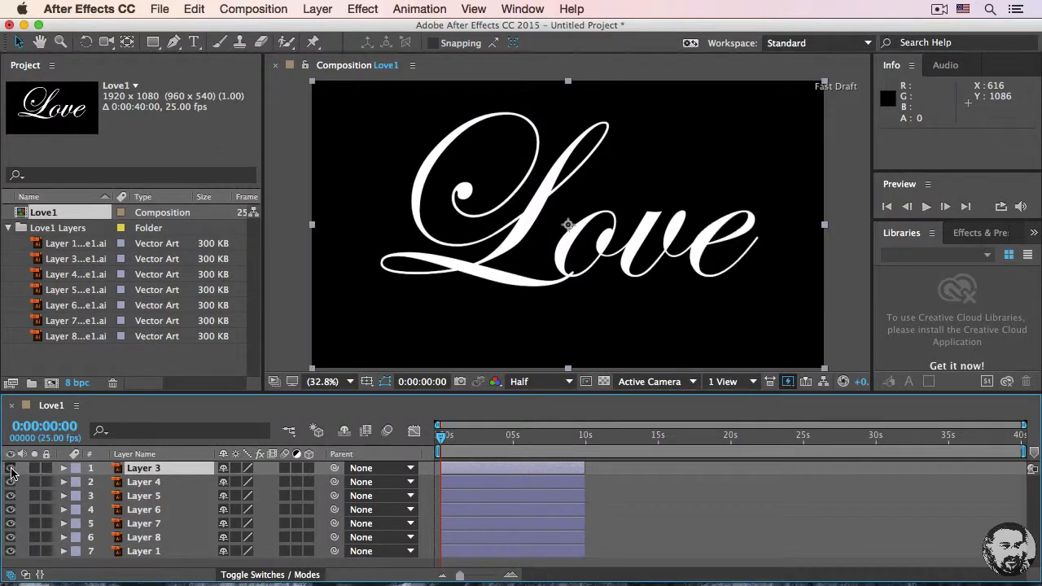
pyautogui.click(11, 487)
pyautogui.click(11, 482)
pyautogui.click(12, 482)
pyautogui.click(10, 496)
pyautogui.click(11, 495)
pyautogui.click(11, 509)
pyautogui.click(10, 510)
pyautogui.click(9, 524)
pyautogui.click(10, 523)
pyautogui.click(10, 537)
pyautogui.click(11, 538)
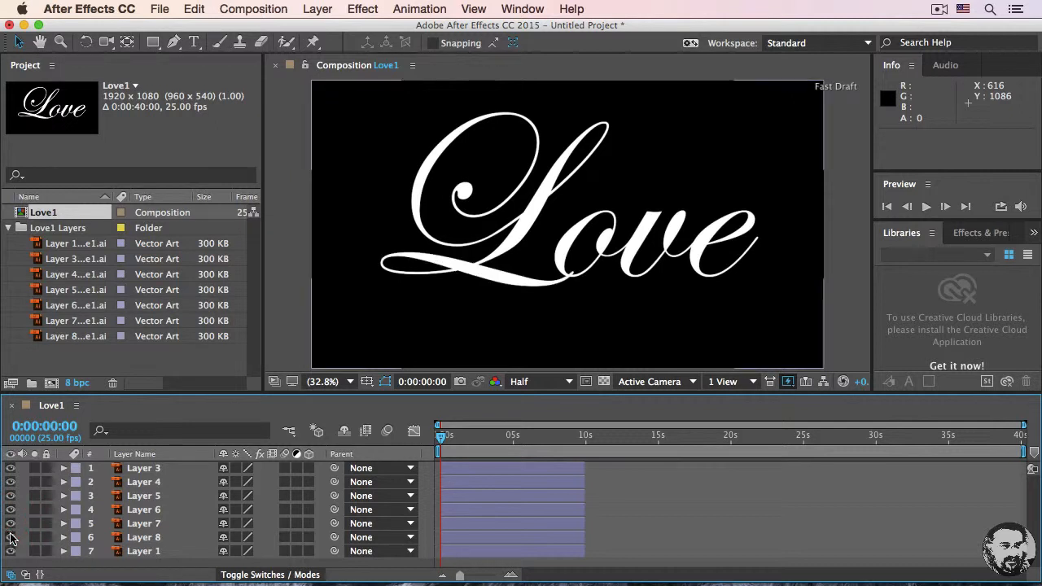
# - Delete Layer 1 from the composition and reorder the last three layers as Layer 8, Layer 7, Layer 6
pyautogui.click(10, 551)
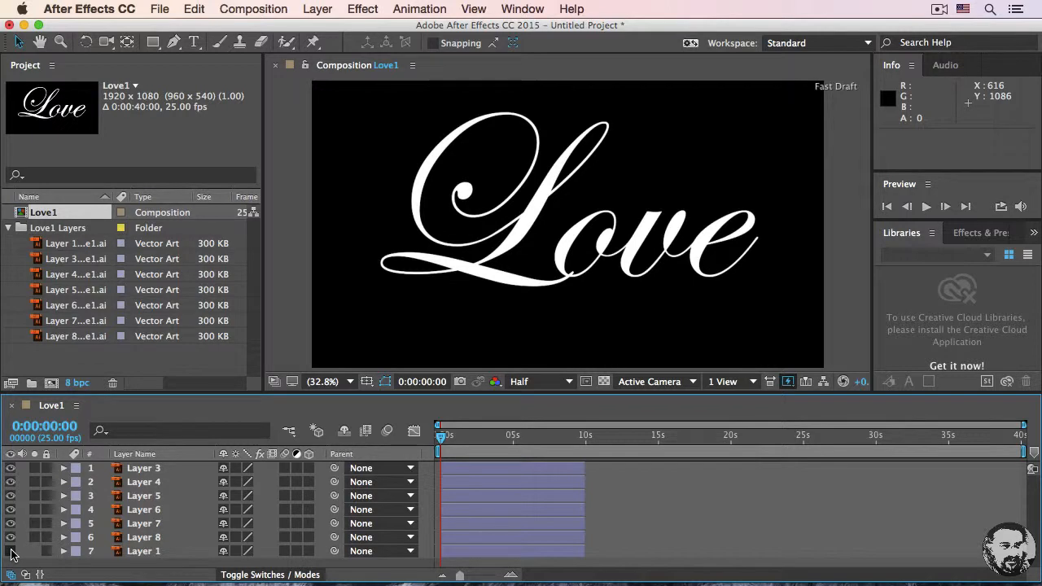
pyautogui.click(175, 554)
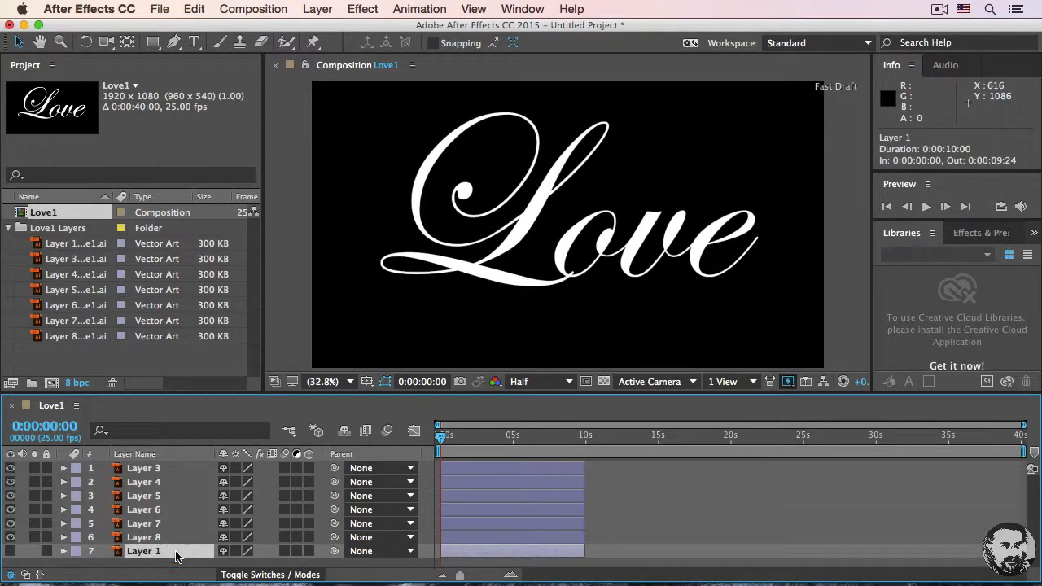
pyautogui.press('BackSpace')
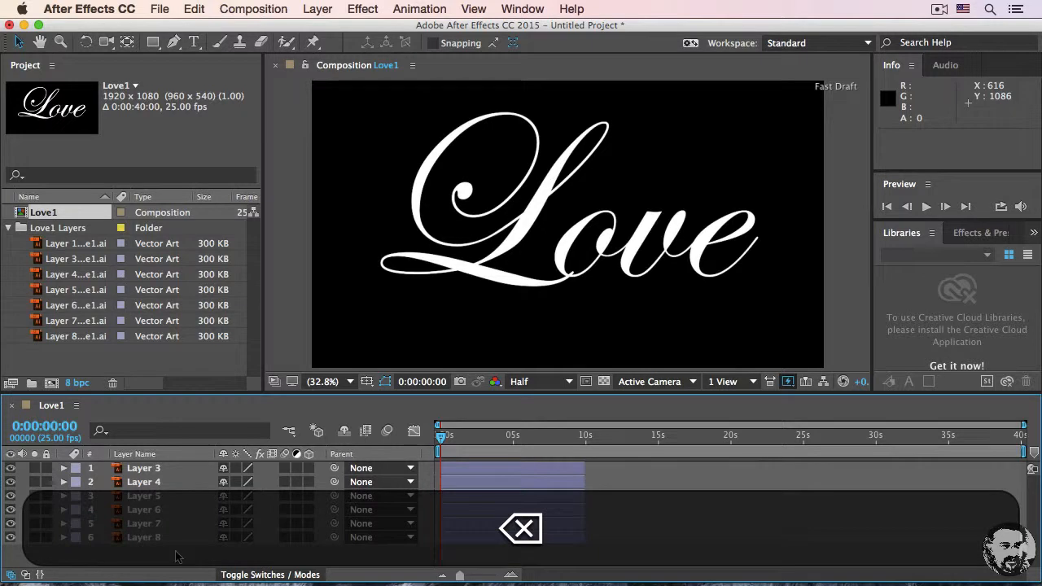
pyautogui.moveTo(143, 514)
pyautogui.mouseDown()
pyautogui.moveTo(143, 545)
pyautogui.moveTo(143, 532)
pyautogui.mouseUp()
pyautogui.click(145, 513)
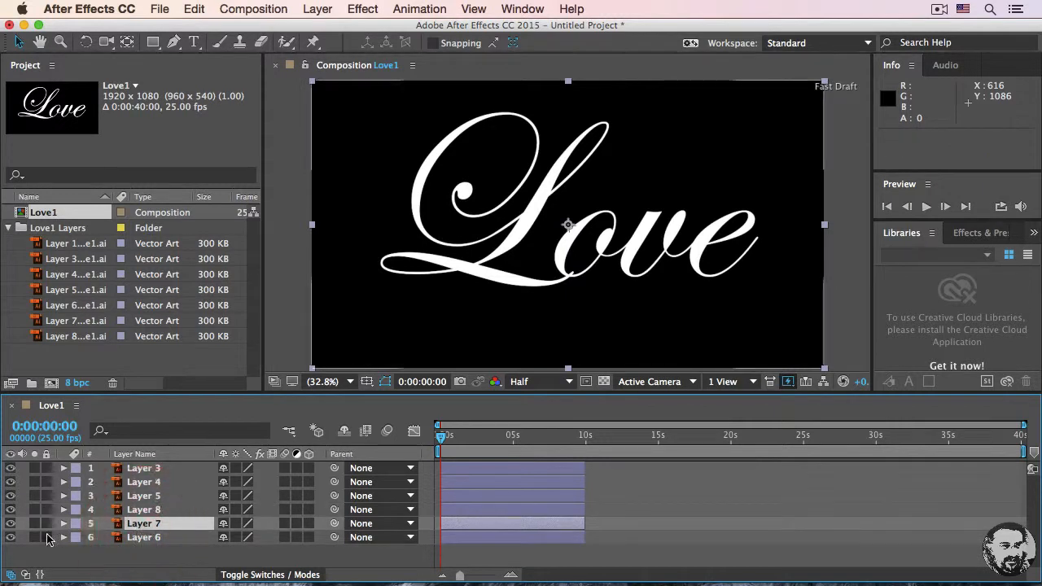
# - Toggle the visibility of Layers 6, 7, 8 and 5 in turn to check the writing order of the letter parts
pyautogui.click(9, 538)
pyautogui.click(10, 537)
pyautogui.click(11, 524)
pyautogui.click(11, 523)
pyautogui.click(9, 509)
pyautogui.click(10, 510)
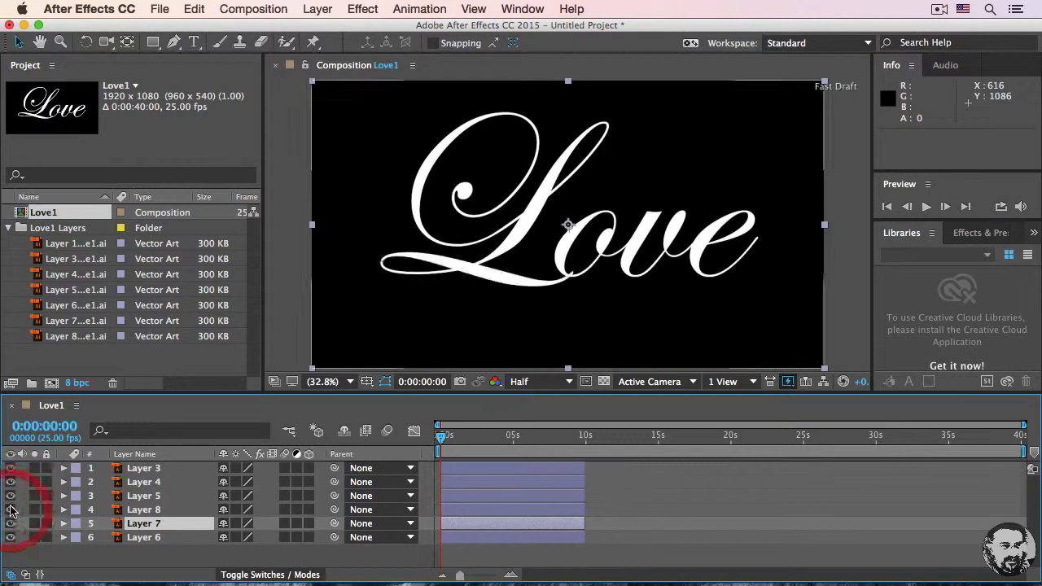
pyautogui.click(9, 496)
pyautogui.click(10, 496)
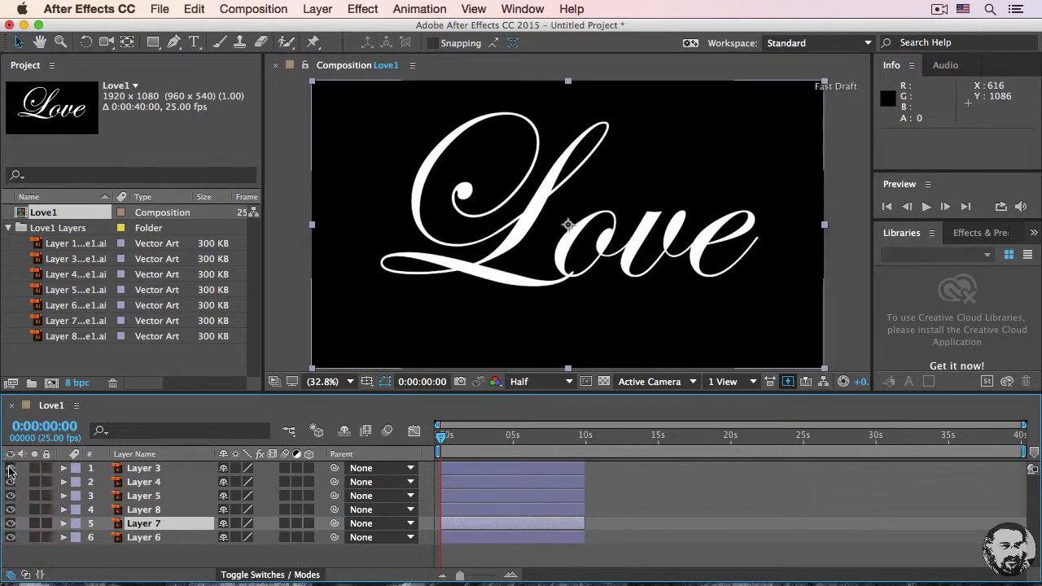
# - Draw an open curved mask path on Layer 6 with the Pen tool, tracing the L's swirl from its inner curl to the upper tip
pyautogui.click(167, 541)
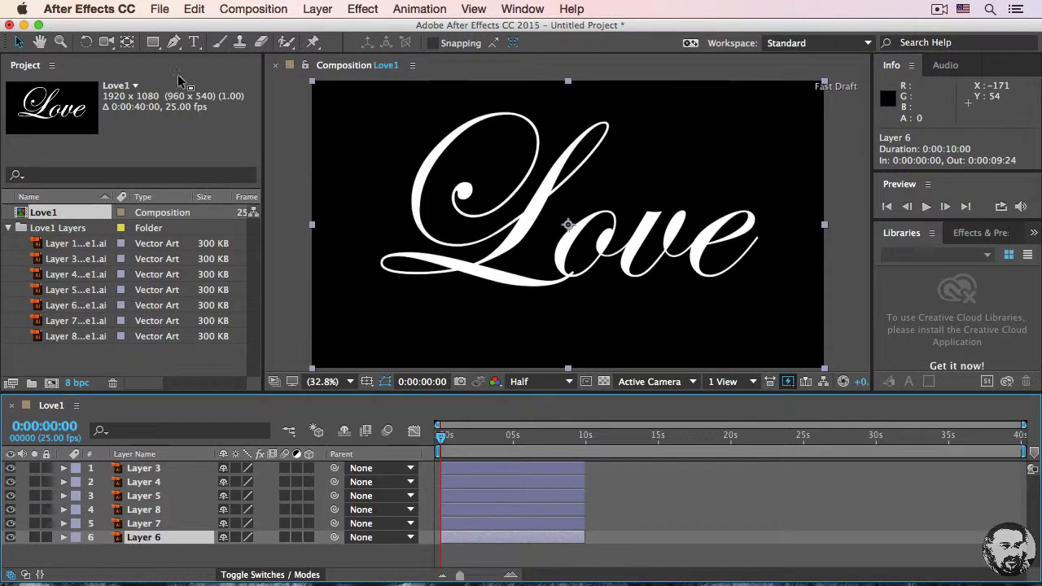
pyautogui.click(174, 43)
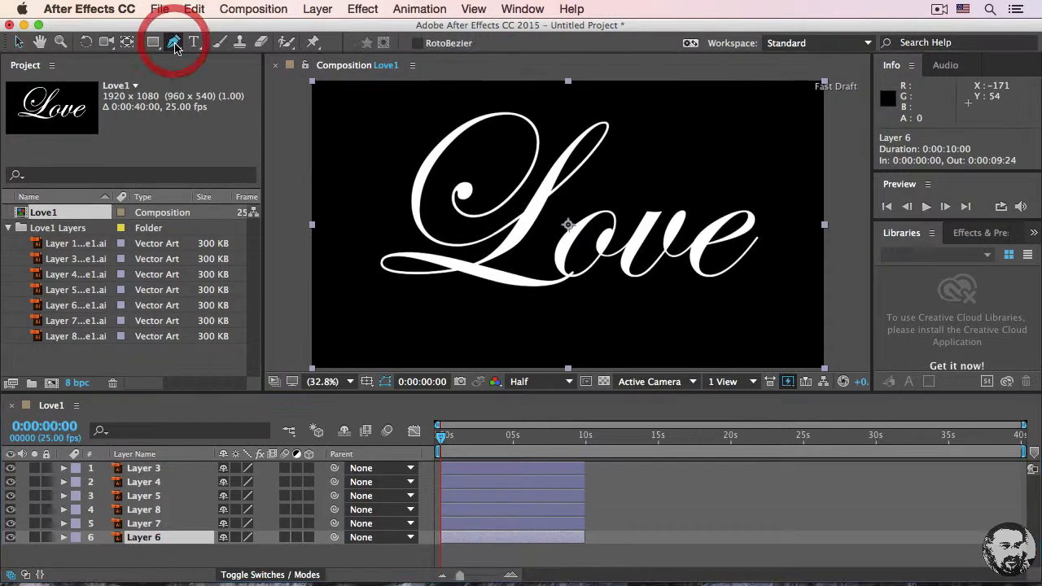
pyautogui.click(465, 197)
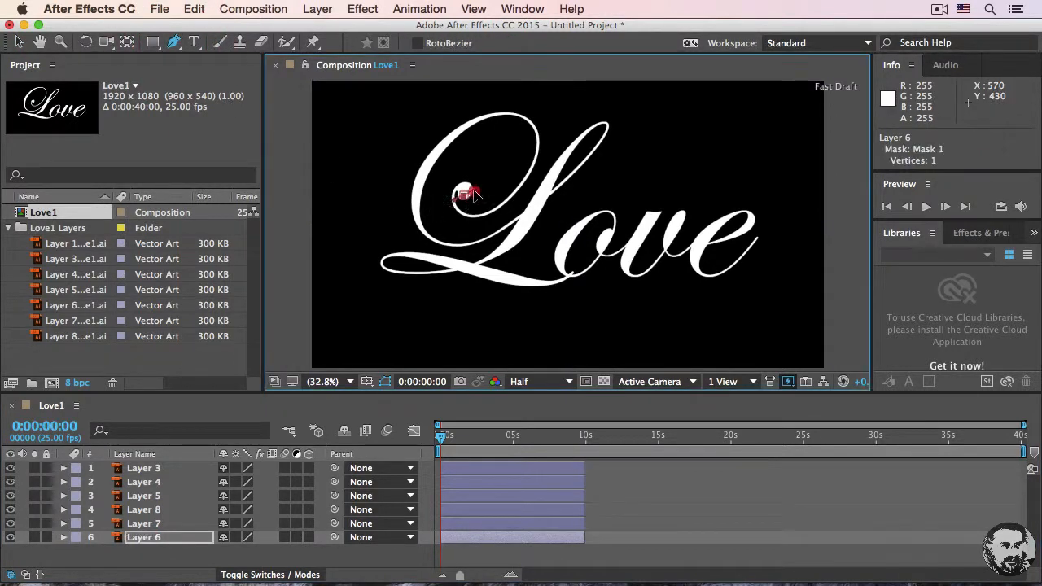
pyautogui.click(460, 191)
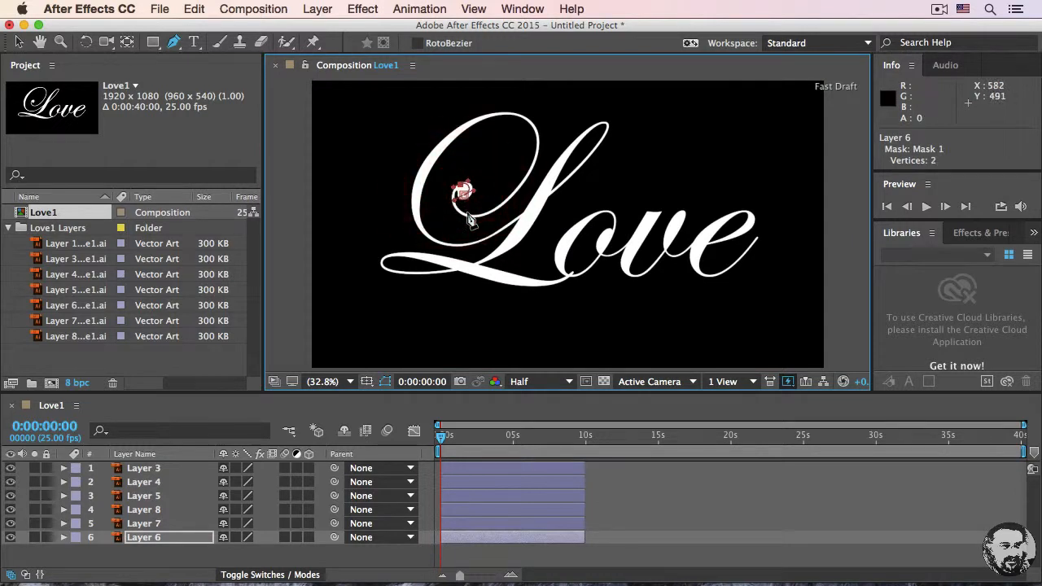
pyautogui.click(536, 162)
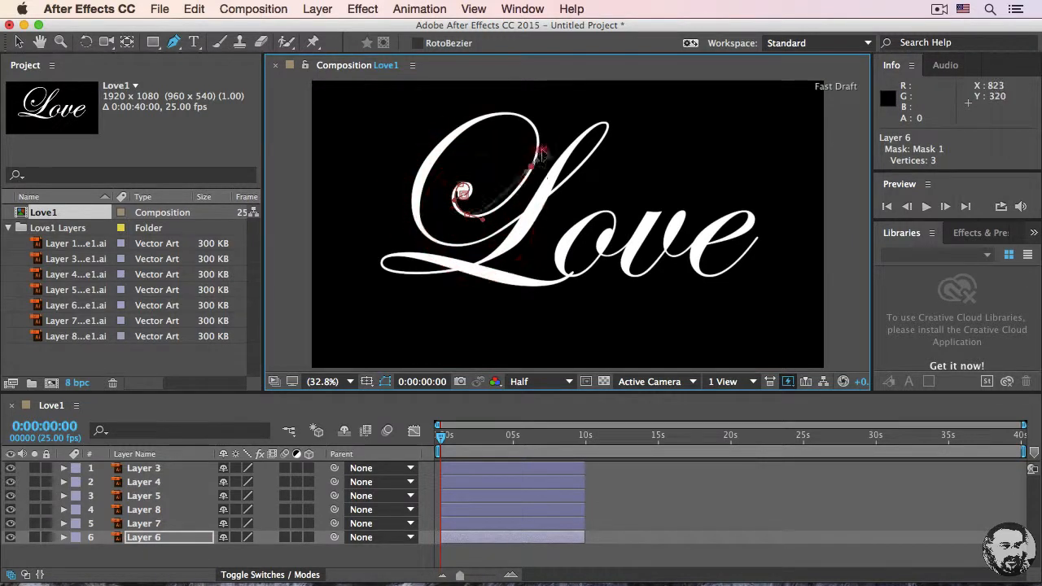
pyautogui.click(544, 133)
pyautogui.click(469, 122)
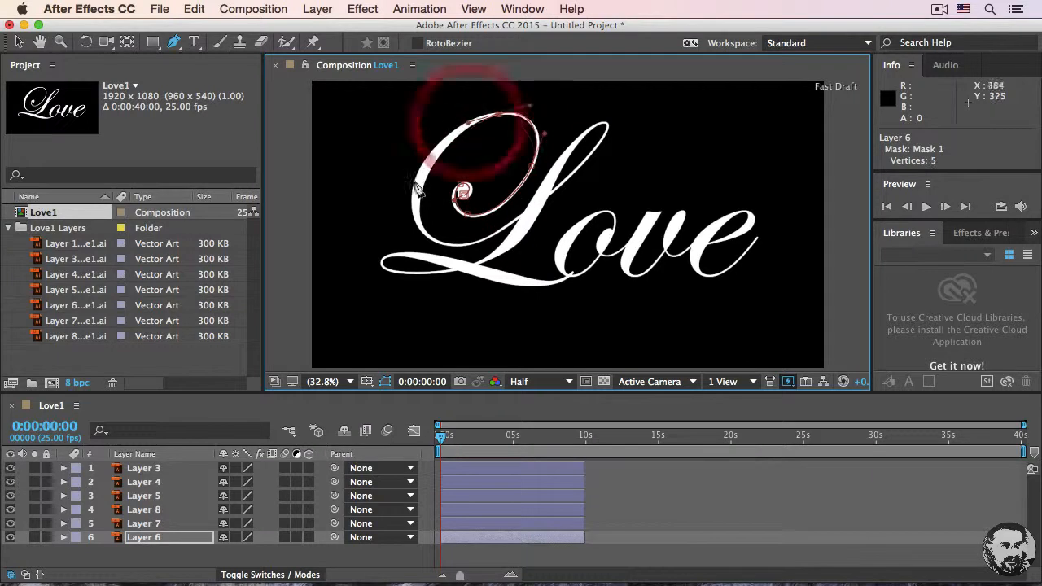
pyautogui.click(415, 204)
pyautogui.click(506, 252)
pyautogui.moveTo(553, 190); pyautogui.dragTo(594, 162)
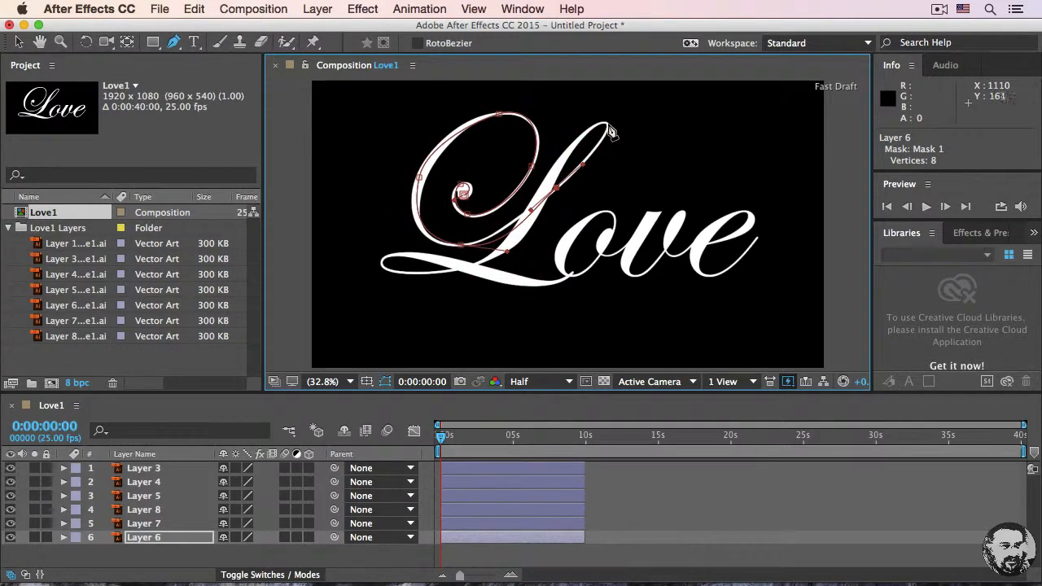
pyautogui.moveTo(602, 124); pyautogui.dragTo(582, 123)
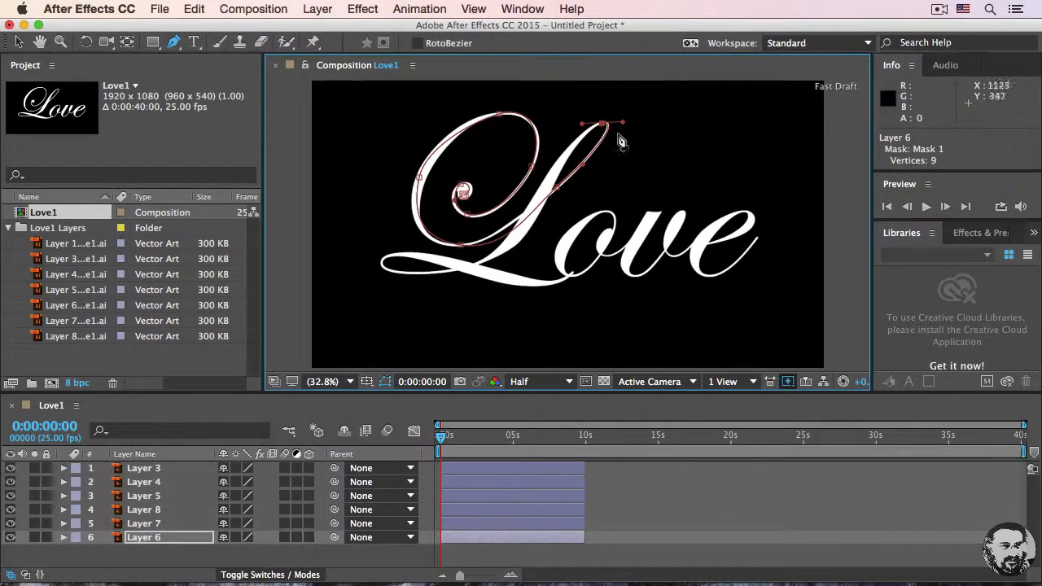
# - Apply the Stroke effect to Layer 6 along Mask 1 with brush size 35.6 and opacity 52%
pyautogui.click(364, 9)
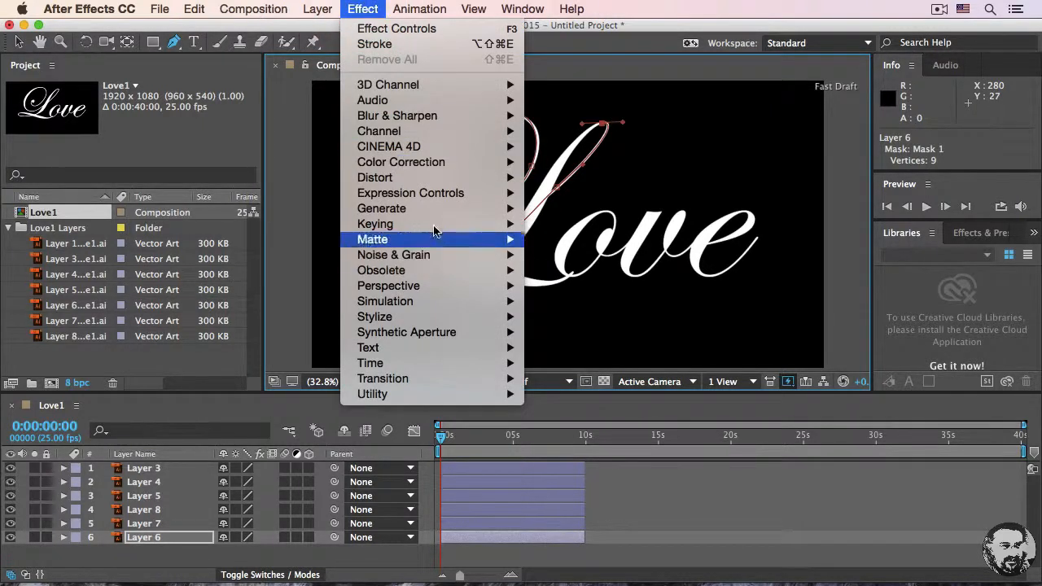
pyautogui.moveTo(437, 211)
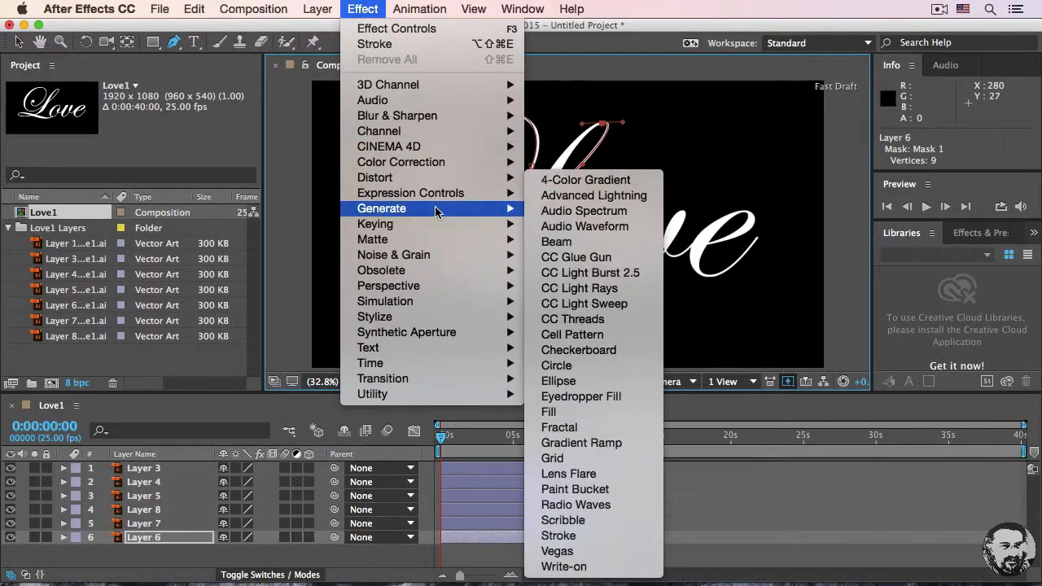
pyautogui.click(621, 537)
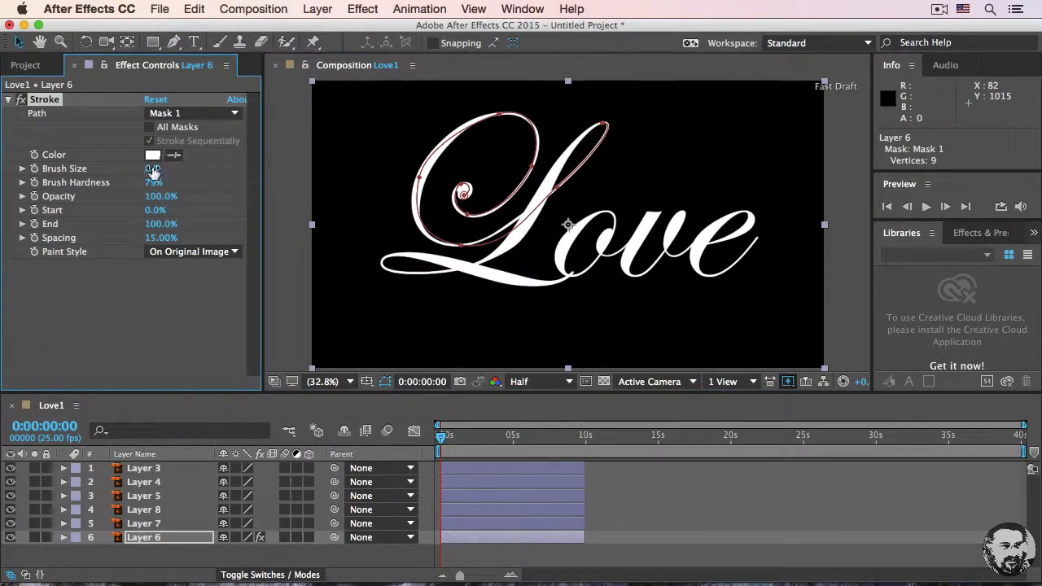
pyautogui.moveTo(153, 168)
pyautogui.mouseDown()
pyautogui.moveTo(201, 172)
pyautogui.moveTo(213, 188)
pyautogui.mouseUp()
pyautogui.moveTo(152, 197)
pyautogui.mouseDown()
pyautogui.moveTo(99, 200)
pyautogui.moveTo(118, 201)
pyautogui.mouseUp()
# - Refine the Layer 6 mask's points and handles so the path follows the L's curves from the inner curl to the upper tip
pyautogui.scroll(5, 484, 271)
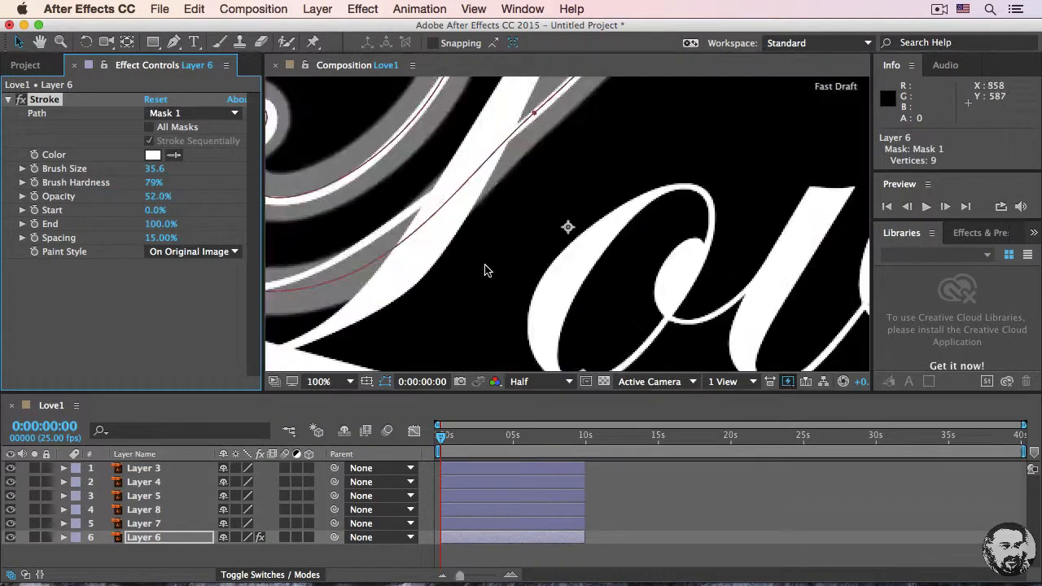
pyautogui.scroll(-2, 483, 272)
pyautogui.press('space')
pyautogui.moveTo(443, 231); pyautogui.dragTo(623, 379)
pyautogui.moveTo(525, 202); pyautogui.dragTo(542, 310)
pyautogui.moveTo(553, 149); pyautogui.dragTo(530, 153)
pyautogui.moveTo(692, 207); pyautogui.dragTo(707, 185)
pyautogui.press('space')
pyautogui.moveTo(582, 256); pyautogui.dragTo(685, 164)
pyautogui.moveTo(414, 250); pyautogui.dragTo(416, 258)
pyautogui.moveTo(433, 174); pyautogui.dragTo(443, 172)
pyautogui.press('space')
pyautogui.moveTo(470, 237); pyautogui.dragTo(429, 187)
pyautogui.moveTo(491, 329); pyautogui.dragTo(468, 329)
pyautogui.press('space')
pyautogui.moveTo(727, 267); pyautogui.dragTo(608, 312)
pyautogui.moveTo(662, 196)
pyautogui.mouseDown()
pyautogui.moveTo(657, 180)
pyautogui.moveTo(662, 194)
pyautogui.mouseUp()
pyautogui.moveTo(583, 264); pyautogui.dragTo(590, 275)
pyautogui.press('space')
pyautogui.moveTo(549, 317); pyautogui.dragTo(505, 311)
pyautogui.press('space')
pyautogui.moveTo(806, 80); pyautogui.dragTo(615, 319)
pyautogui.moveTo(616, 277); pyautogui.dragTo(619, 279)
pyautogui.moveTo(683, 163)
pyautogui.mouseDown()
pyautogui.moveTo(668, 165)
pyautogui.moveTo(754, 154)
pyautogui.mouseUp()
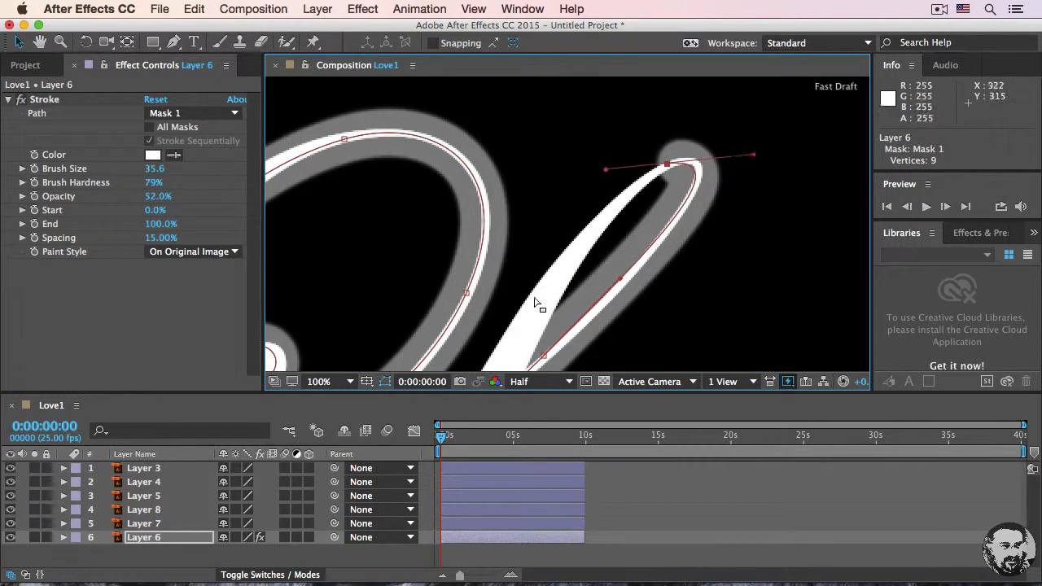
pyautogui.click(333, 385)
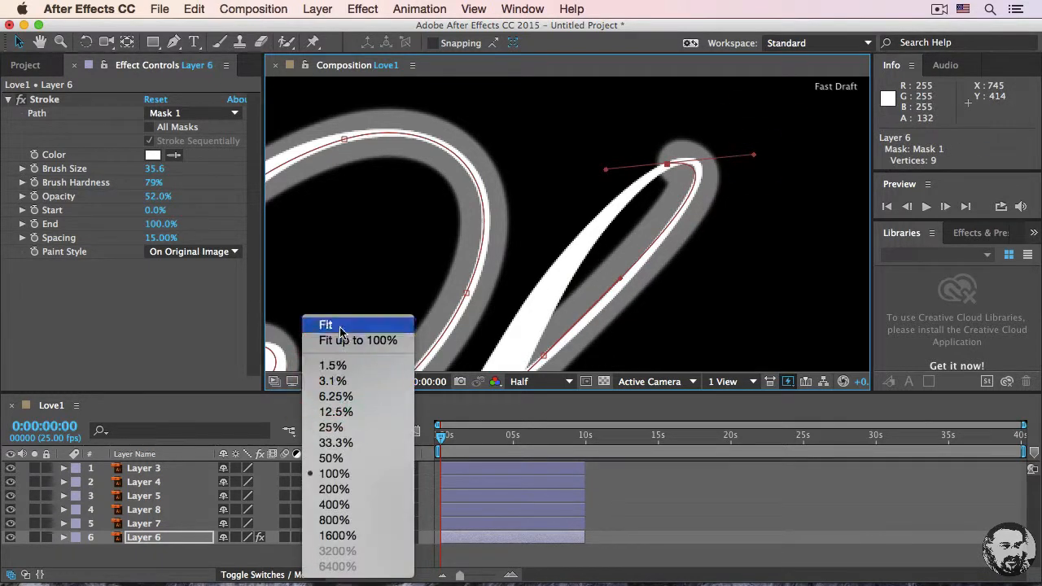
pyautogui.click(335, 322)
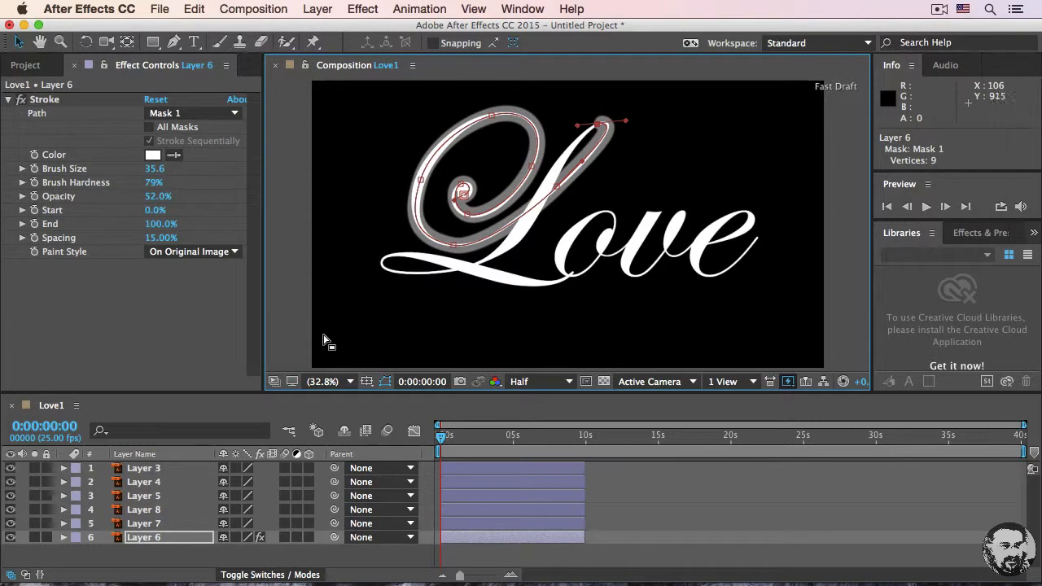
# - Keyframe the Layer 6 Stroke effect's End from 0% at 0:00:00:00 to 100% at 0:00:02:00
pyautogui.click(64, 537)
pyautogui.click(77, 546)
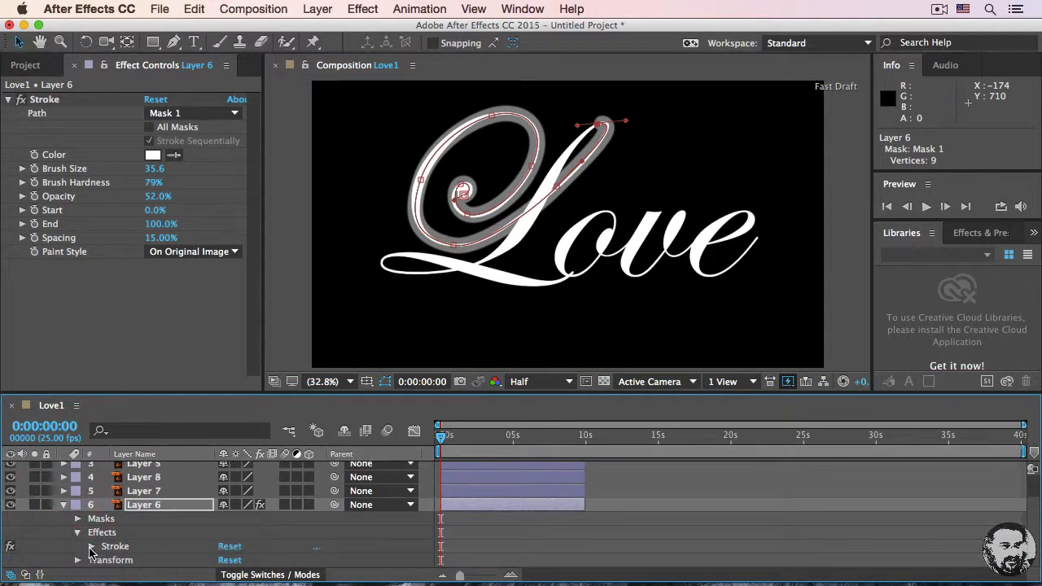
pyautogui.click(90, 547)
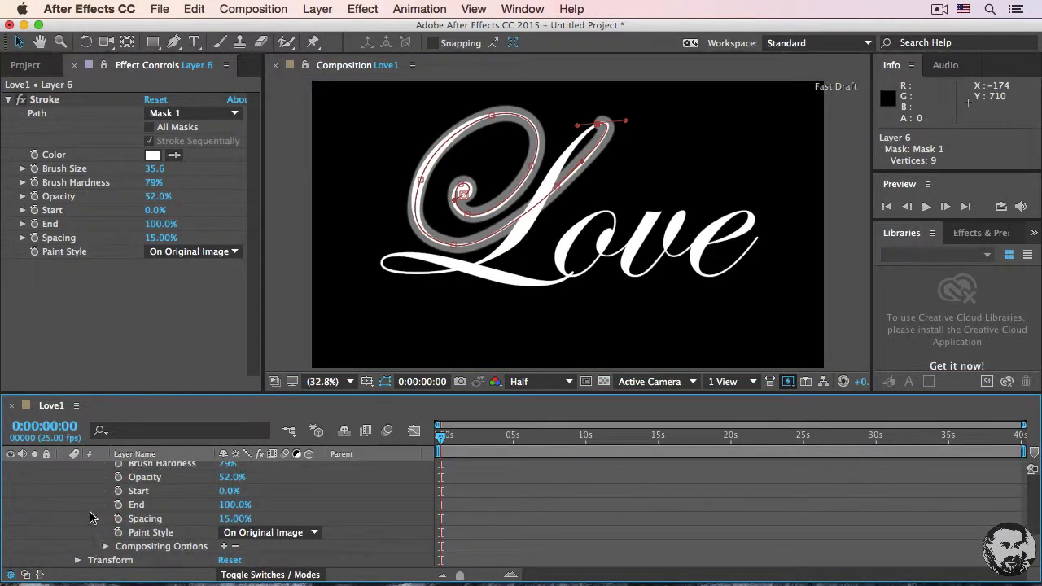
pyautogui.scroll(1, 90, 517)
pyautogui.click(118, 519)
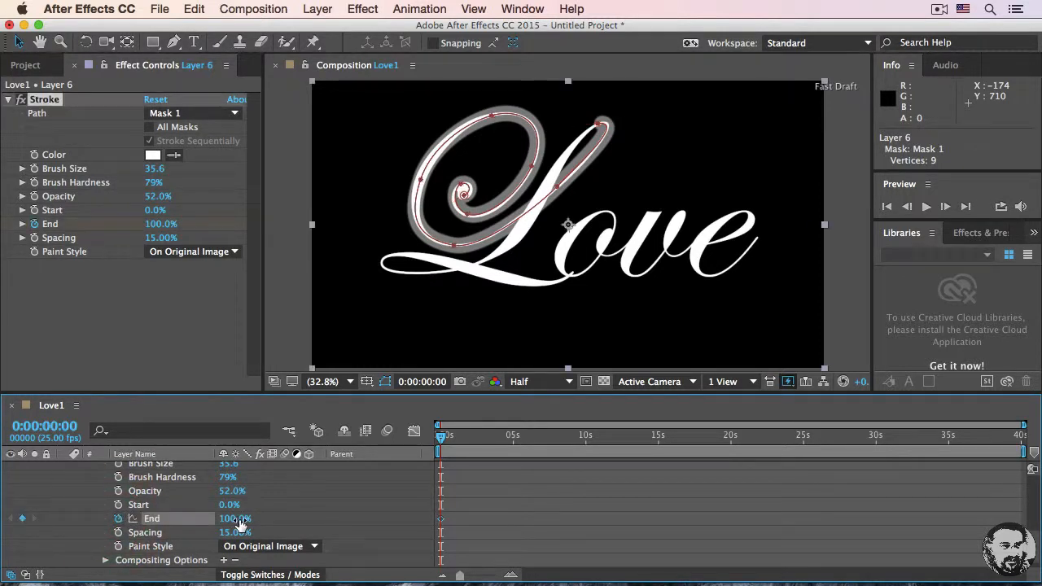
pyautogui.moveTo(204, 520)
pyautogui.mouseDown()
pyautogui.moveTo(135, 518)
pyautogui.moveTo(98, 530)
pyautogui.mouseUp()
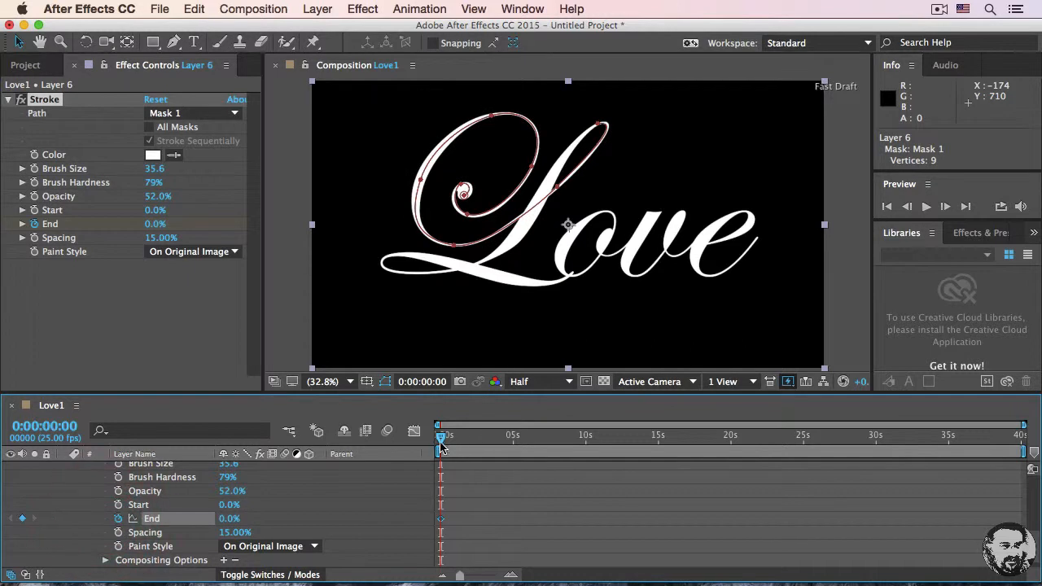
pyautogui.moveTo(440, 439); pyautogui.dragTo(470, 442)
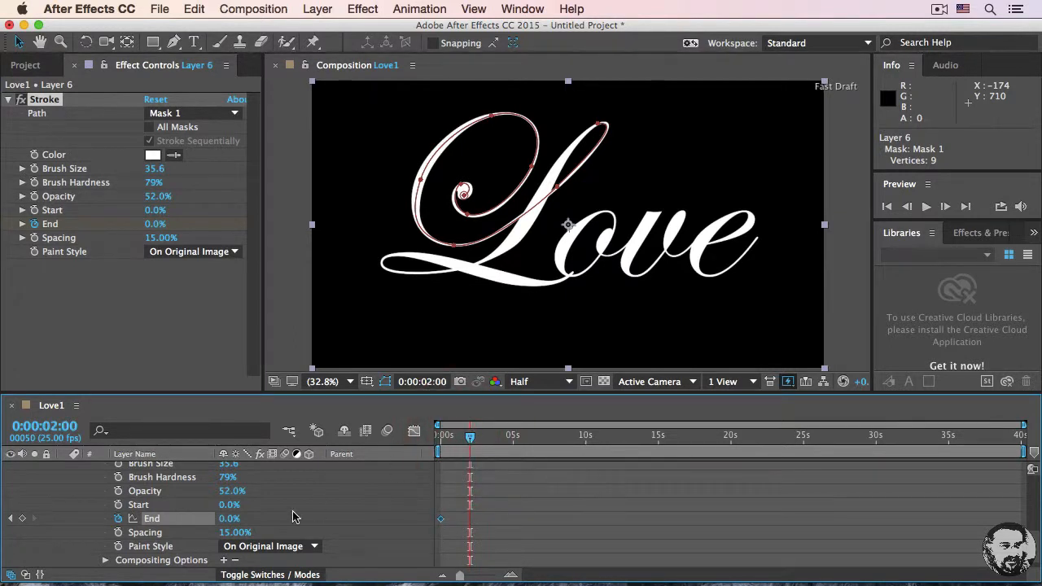
pyautogui.moveTo(228, 521); pyautogui.dragTo(394, 518)
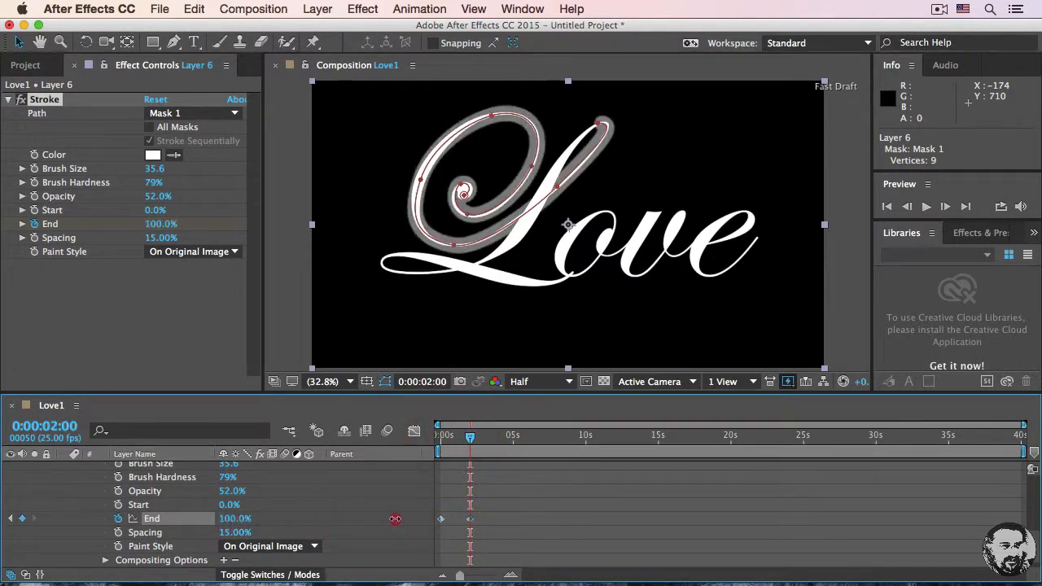
# - Set the Layer 6 Stroke effect's Paint Style to Reveal Original Image and preview the animation from 0:00:00:00
pyautogui.click(203, 253)
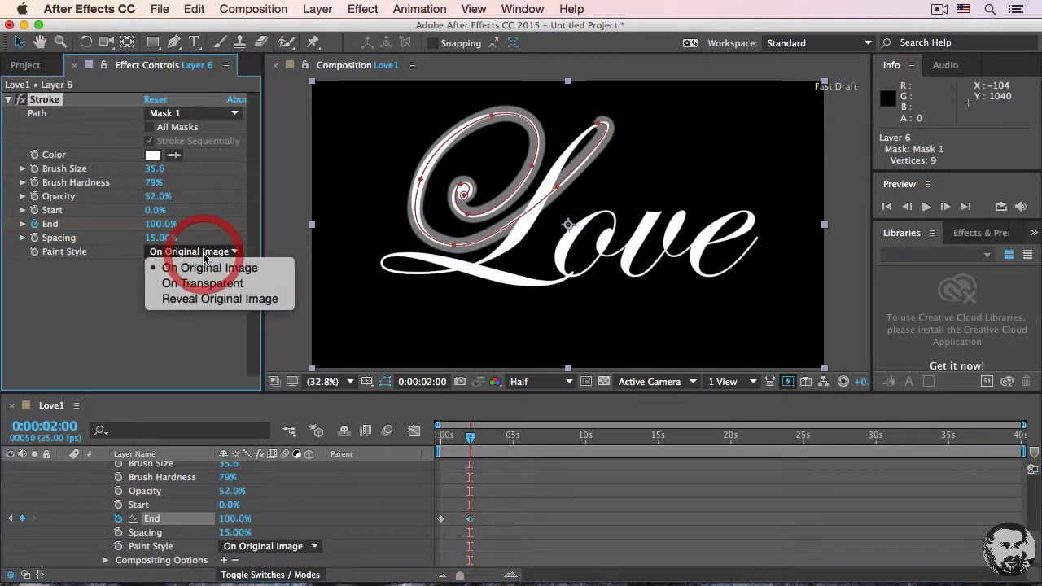
pyautogui.click(210, 299)
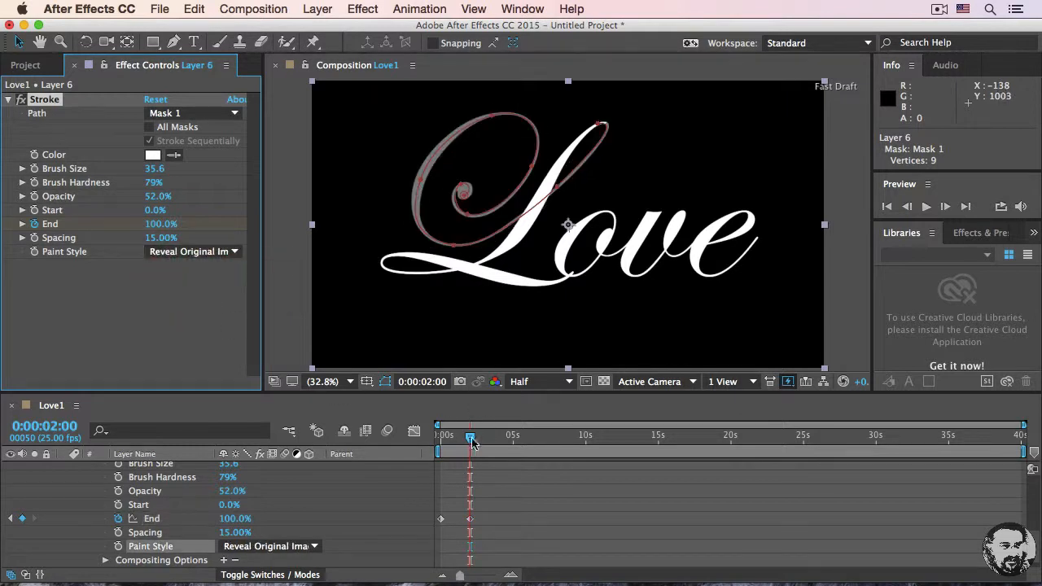
pyautogui.moveTo(469, 441); pyautogui.dragTo(413, 436)
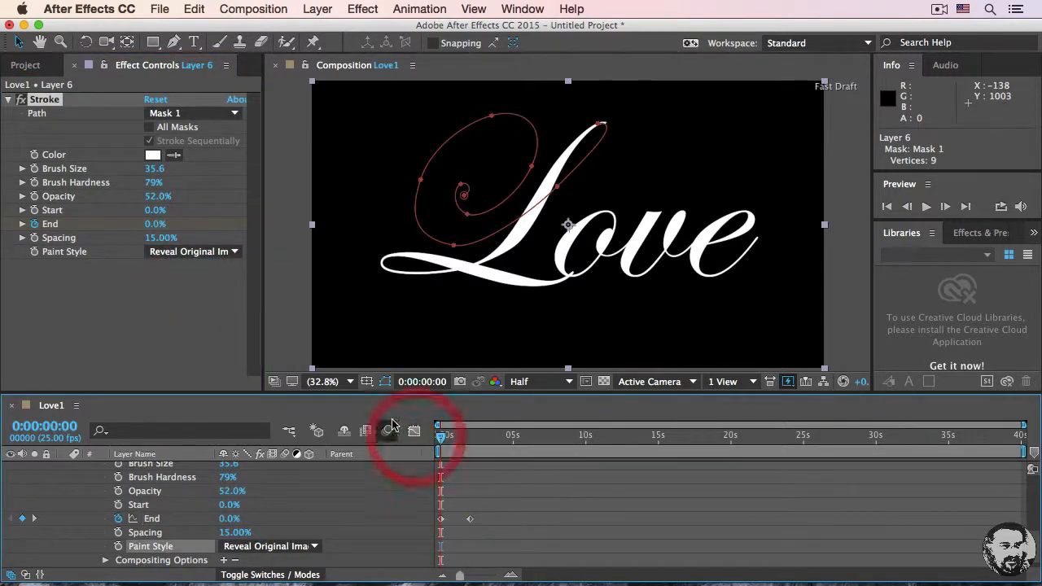
pyautogui.press('space')
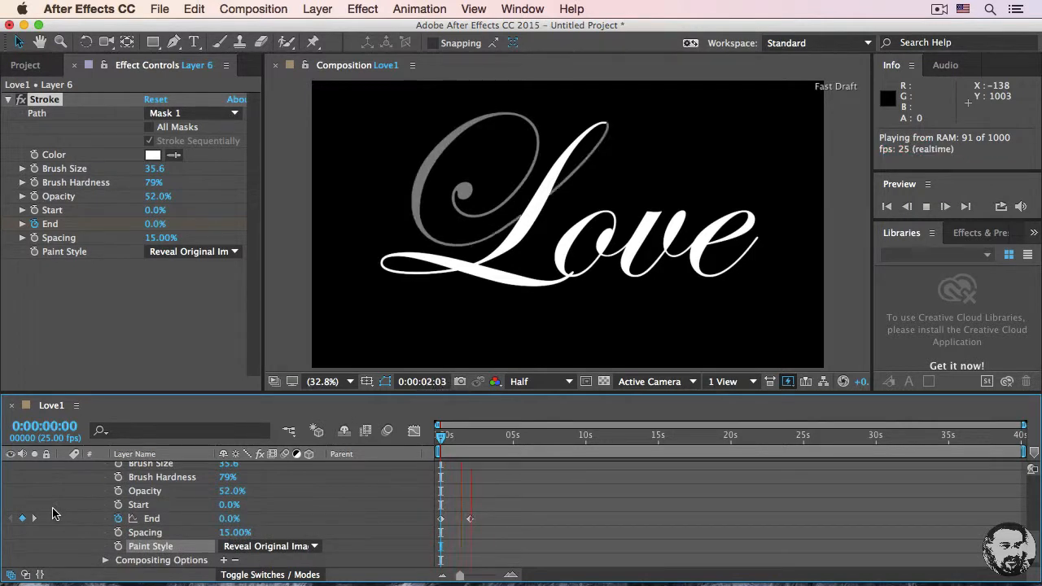
pyautogui.press('space')
# - Draw an open mask path on Layer 7 with the Pen tool, from the L's upper tip down the stem to the lower loop
pyautogui.scroll(10, 57, 515)
pyautogui.click(66, 529)
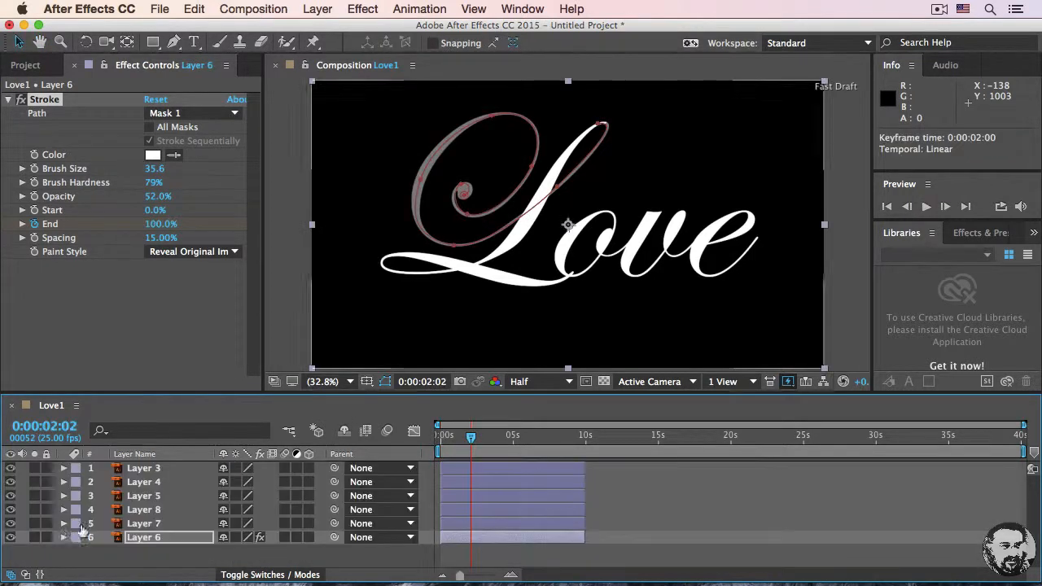
pyautogui.click(155, 523)
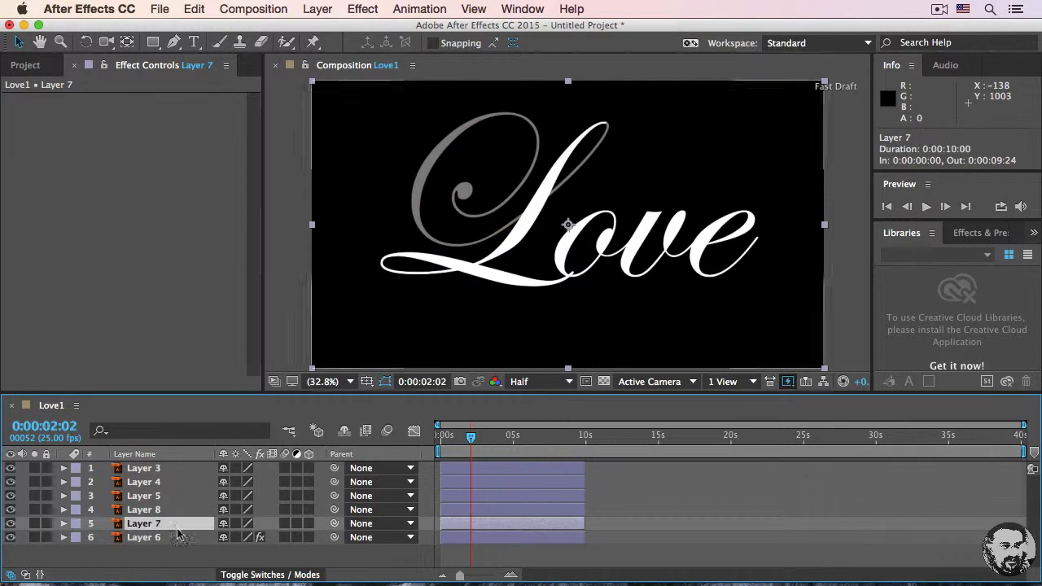
pyautogui.click(173, 43)
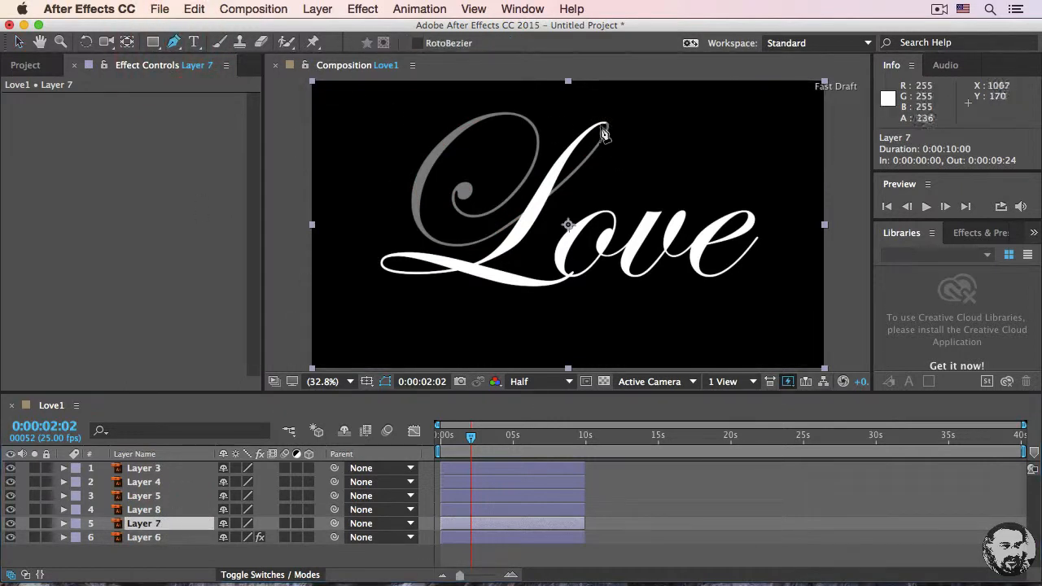
pyautogui.moveTo(605, 124); pyautogui.dragTo(627, 116)
pyautogui.click(541, 199)
pyautogui.click(466, 265)
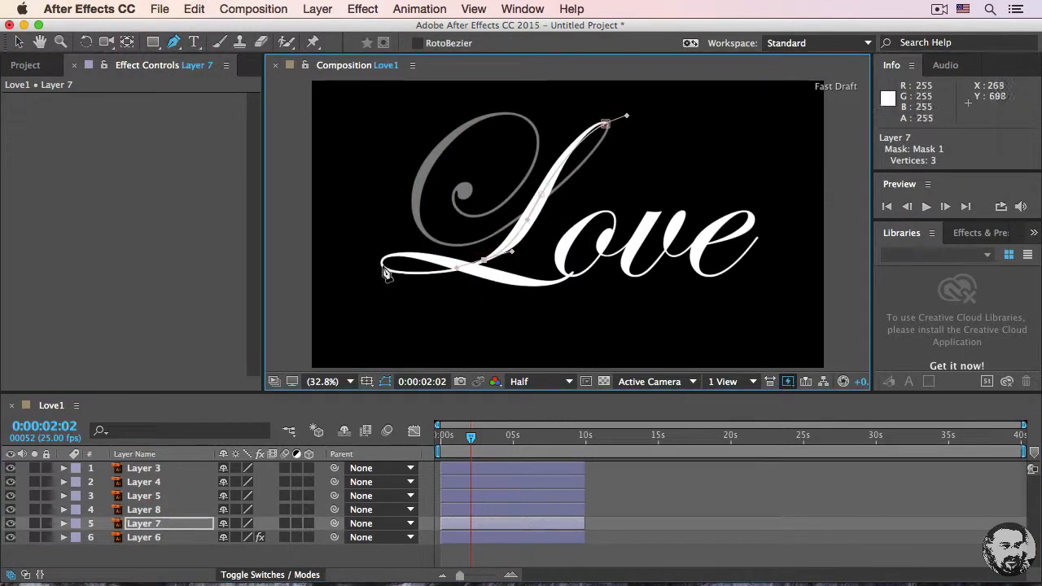
# - Apply the Stroke effect to Layer 7 along Mask 1 with brush size 43.0 and opacity 40%
pyautogui.click(363, 9)
pyautogui.click(382, 57)
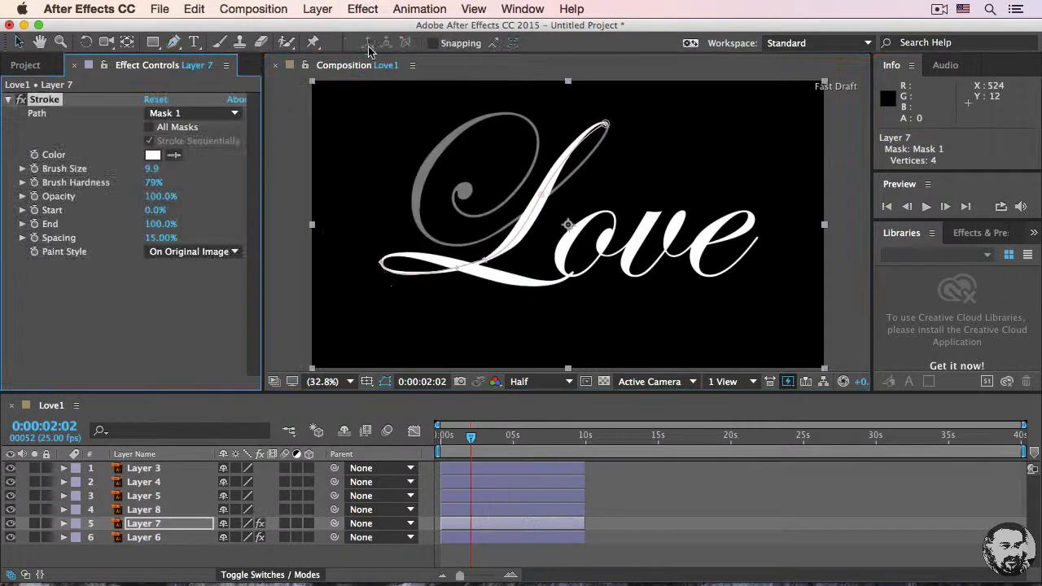
pyautogui.moveTo(161, 169); pyautogui.dragTo(313, 173)
pyautogui.moveTo(136, 196)
pyautogui.mouseDown()
pyautogui.moveTo(119, 197)
pyautogui.moveTo(329, 174)
pyautogui.mouseUp()
# - Refine the Layer 7 mask's points and handles so the path follows the L's stem and the curve of the lower loop
pyautogui.scroll(3, 508, 223)
pyautogui.press('space')
pyautogui.moveTo(529, 185)
pyautogui.mouseDown()
pyautogui.moveTo(516, 349)
pyautogui.moveTo(557, 234)
pyautogui.mouseUp()
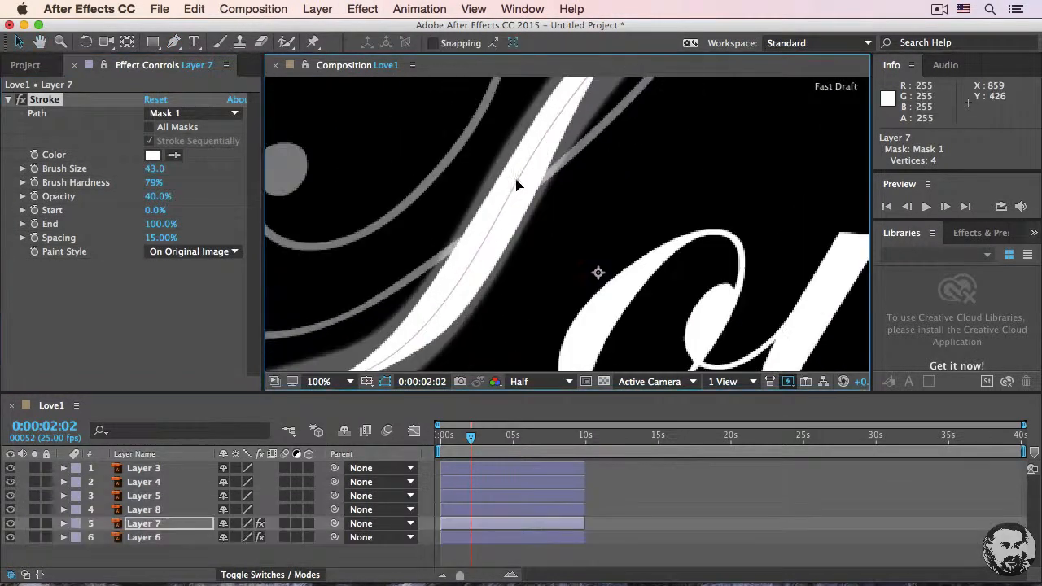
pyautogui.click(519, 183)
pyautogui.press('space')
pyautogui.moveTo(552, 169); pyautogui.dragTo(504, 310)
pyautogui.moveTo(623, 114); pyautogui.dragTo(592, 122)
pyautogui.click(467, 328)
pyautogui.press('space')
pyautogui.moveTo(456, 359); pyautogui.dragTo(802, 130)
pyautogui.click(330, 236)
pyautogui.moveTo(359, 315); pyautogui.dragTo(357, 304)
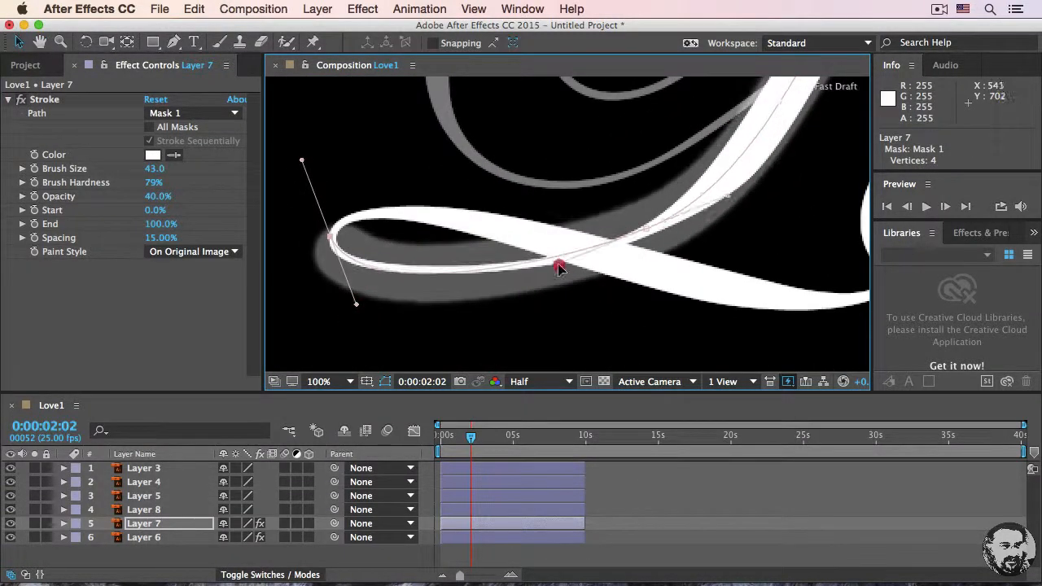
pyautogui.click(322, 381)
pyautogui.click(356, 327)
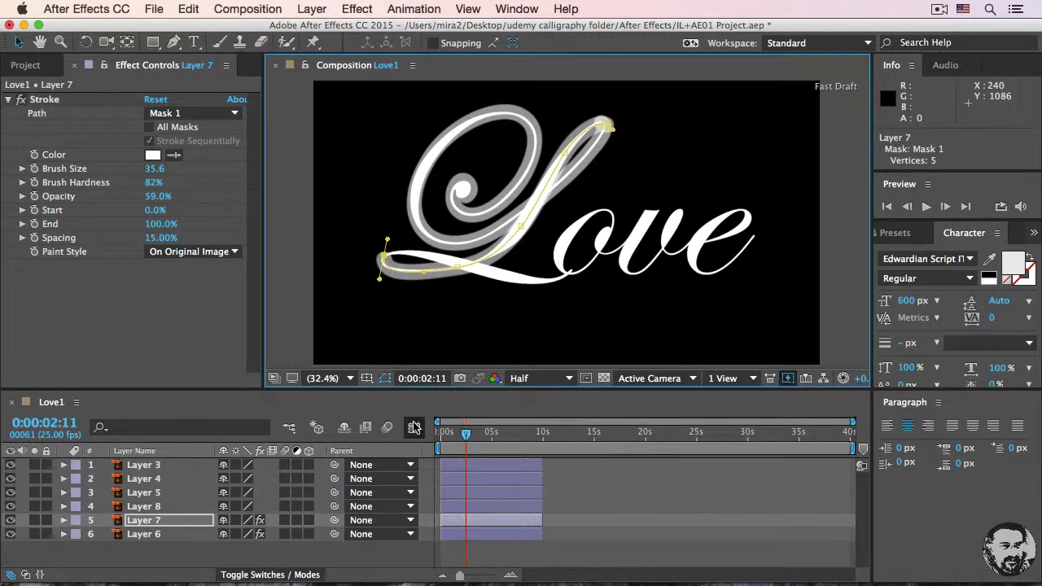
# - Reveal Layer 6's keyframes and move the current time to 0:00:02:02, just after its last End keyframe
pyautogui.moveTo(461, 577); pyautogui.dragTo(487, 578)
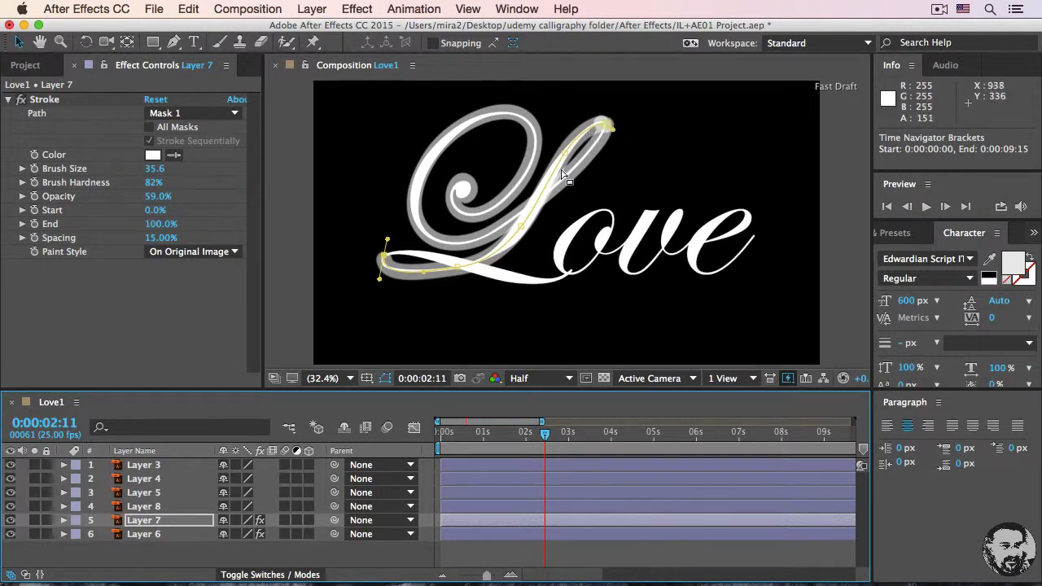
pyautogui.click(253, 558)
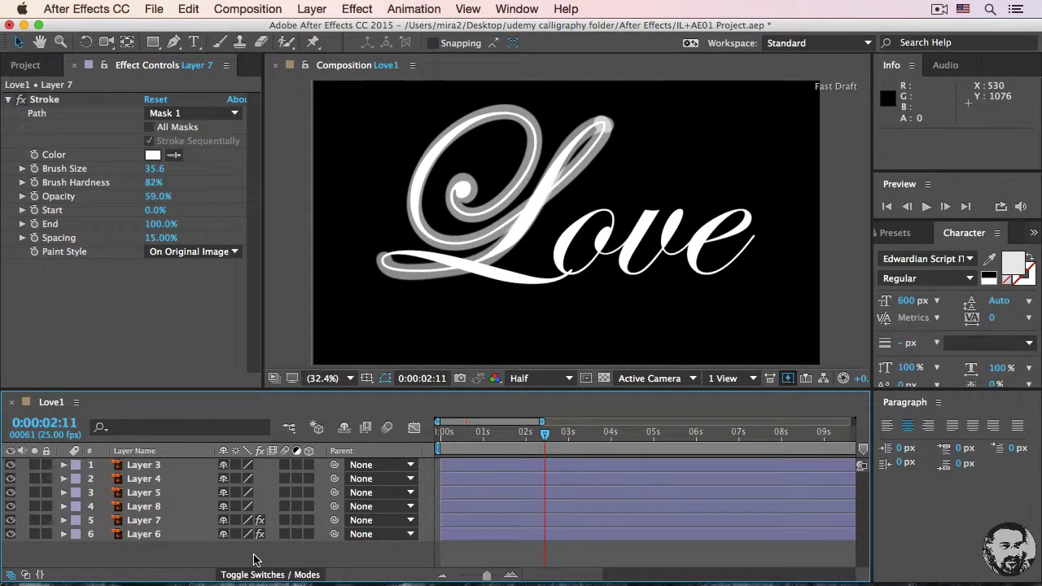
pyautogui.press('u')
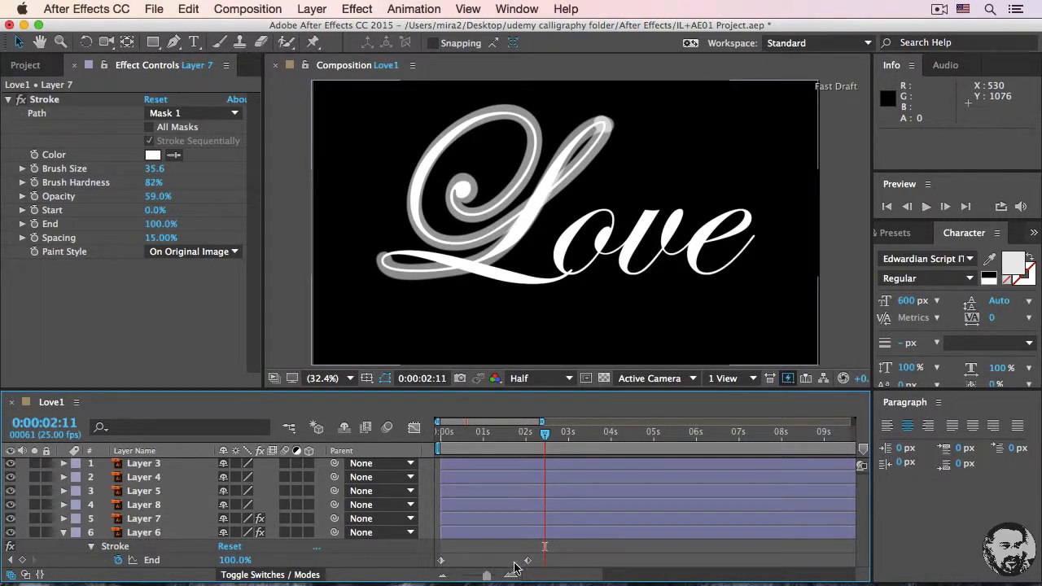
pyautogui.moveTo(529, 563)
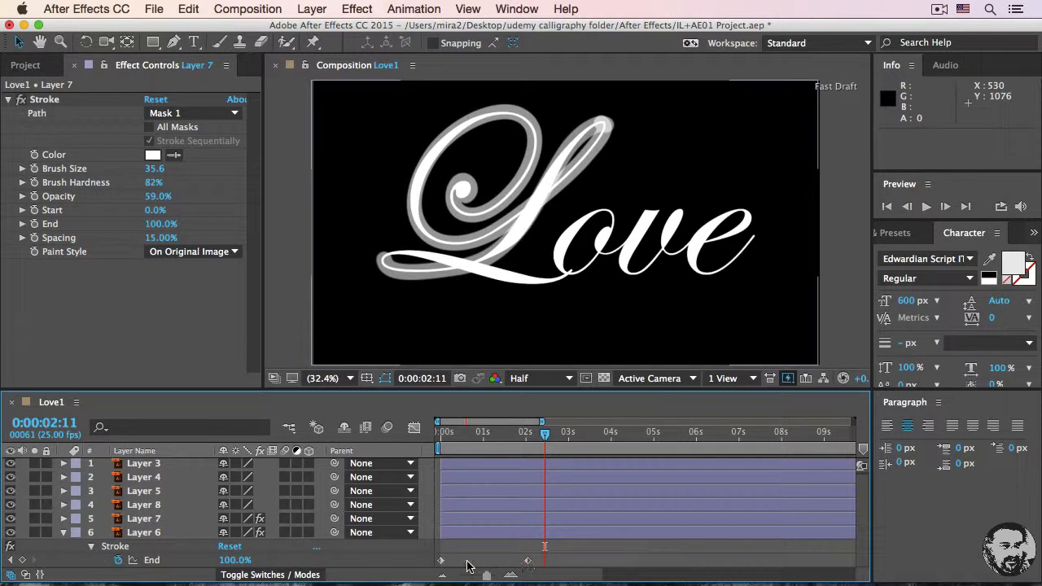
pyautogui.moveTo(544, 433); pyautogui.dragTo(528, 439)
pyautogui.press('pagedown')
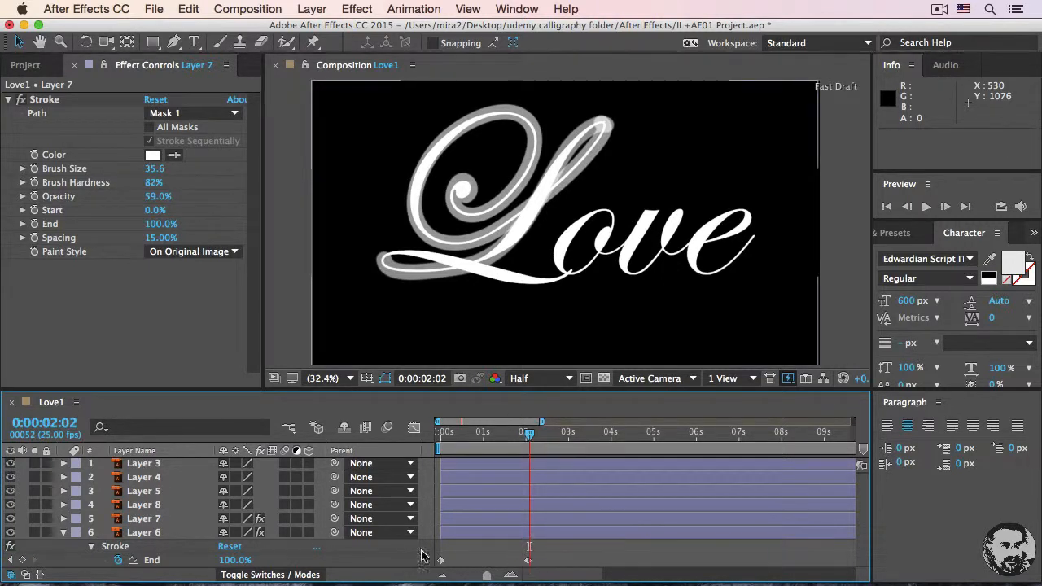
# - Keyframe the Layer 7 Stroke effect's End from 0% at 0:00:02:02 to 100% at 0:00:03:00 and reveal its keyframes
pyautogui.click(157, 523)
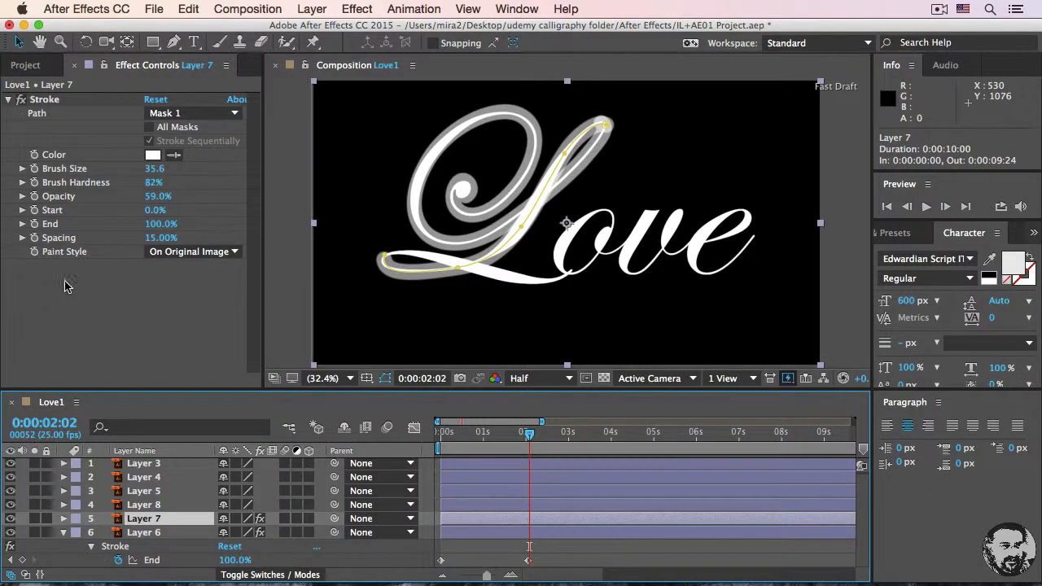
pyautogui.click(34, 224)
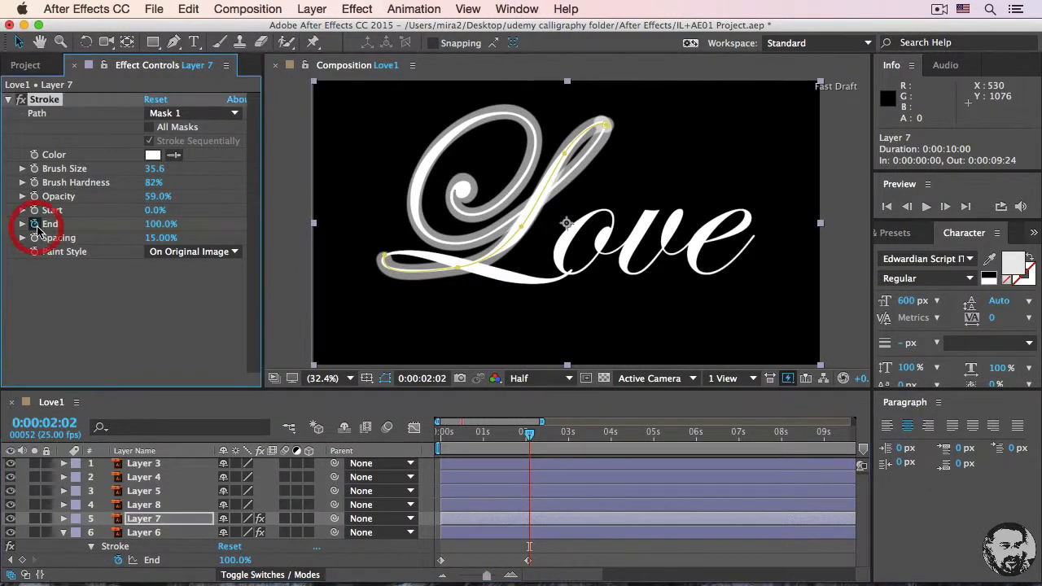
pyautogui.moveTo(163, 225); pyautogui.dragTo(69, 228)
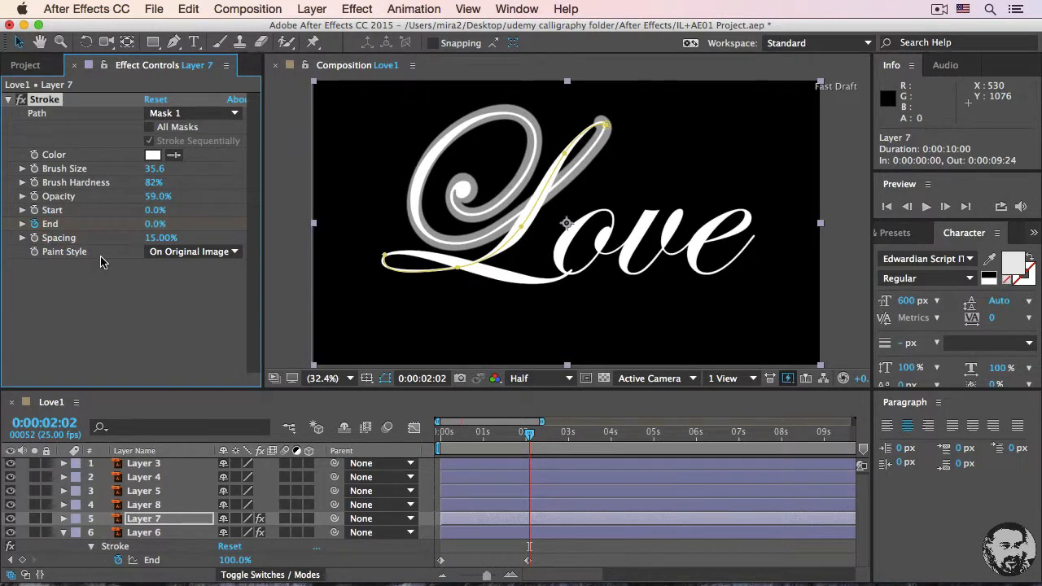
pyautogui.moveTo(529, 434); pyautogui.dragTo(567, 441)
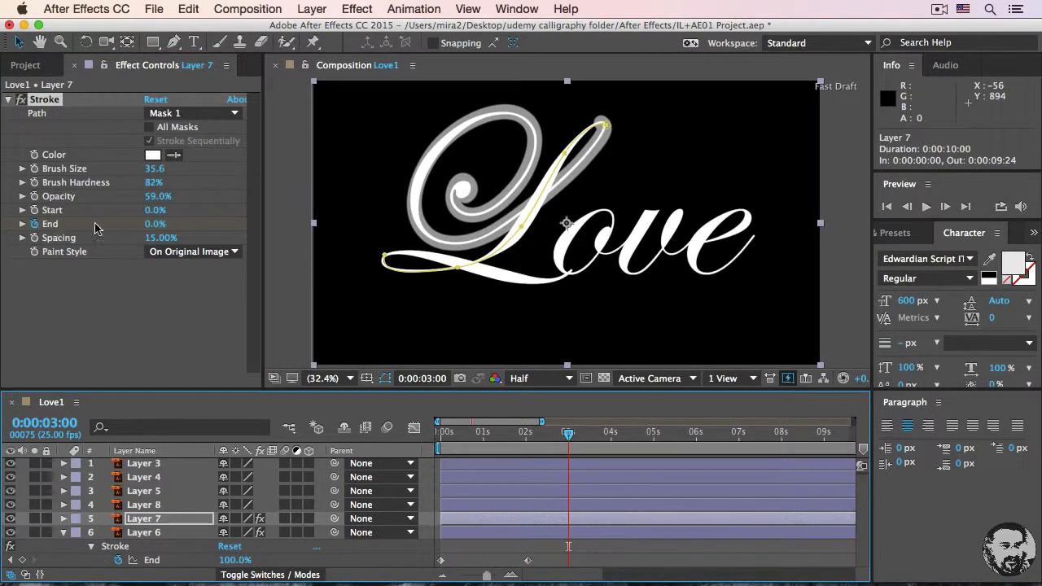
pyautogui.moveTo(154, 227); pyautogui.dragTo(283, 229)
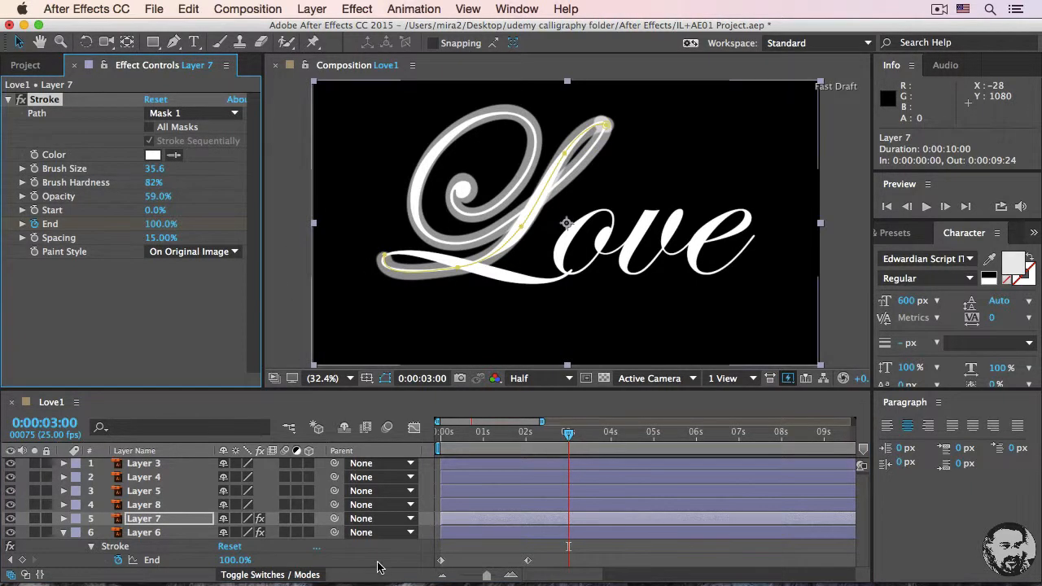
pyautogui.press('F2')
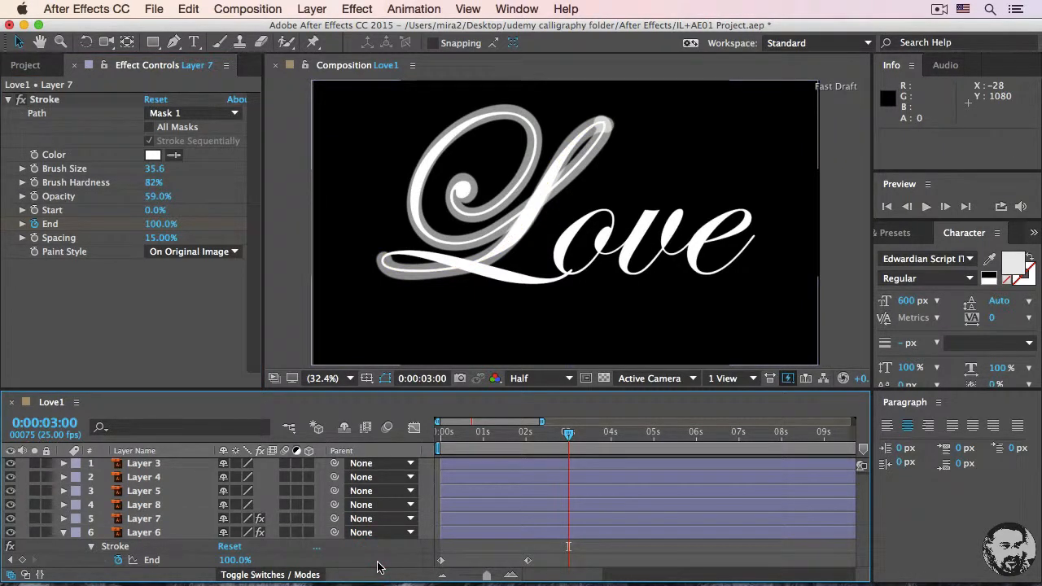
pyautogui.press('u')
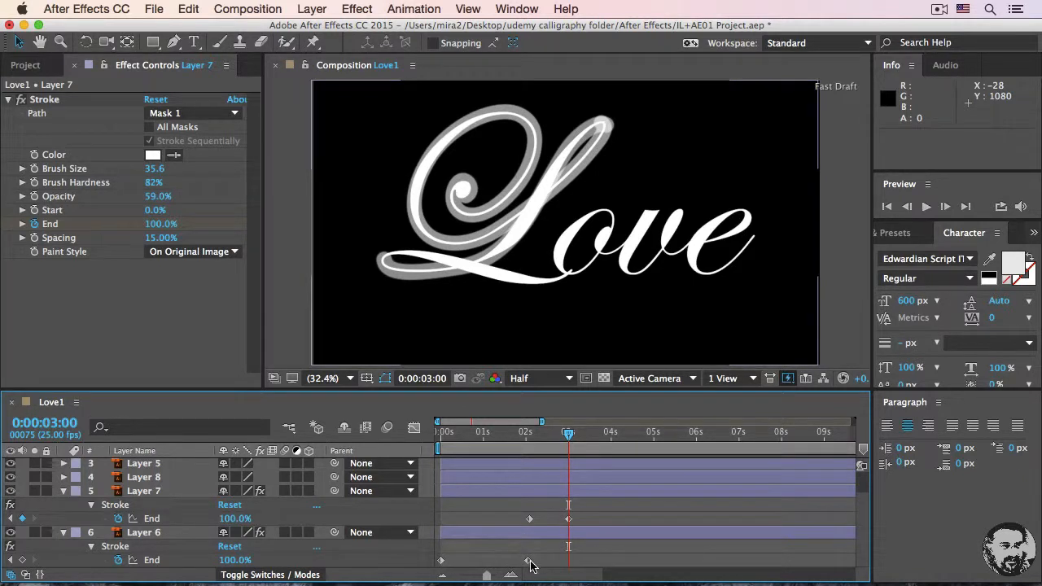
pyautogui.moveTo(528, 521)
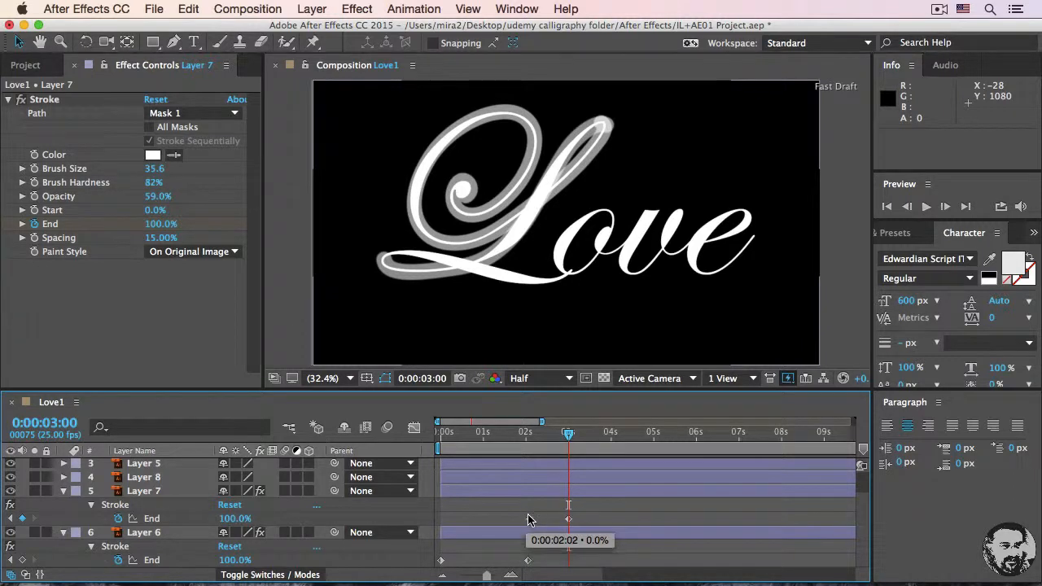
pyautogui.moveTo(570, 521)
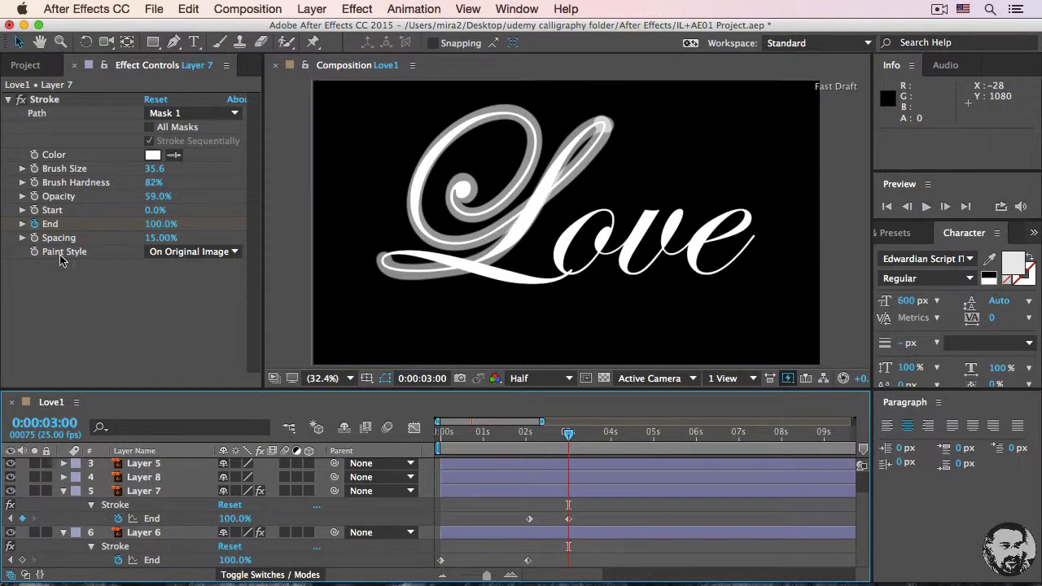
# - Set the Stroke effect's Paint Style to Reveal Original Image on Layer 7 and Layer 6
pyautogui.click(194, 252)
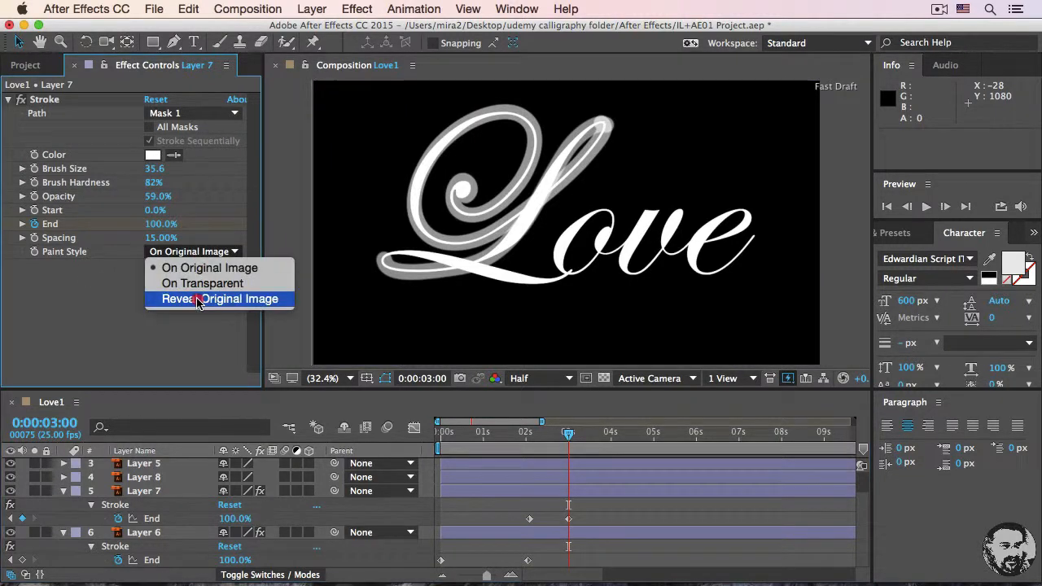
pyautogui.click(199, 300)
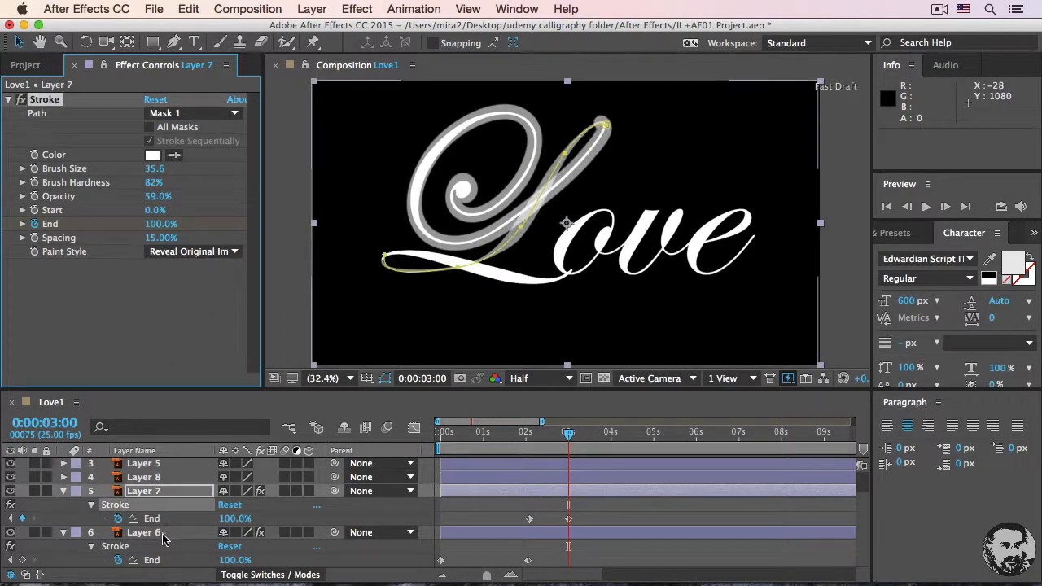
pyautogui.moveTo(569, 433); pyautogui.dragTo(429, 441)
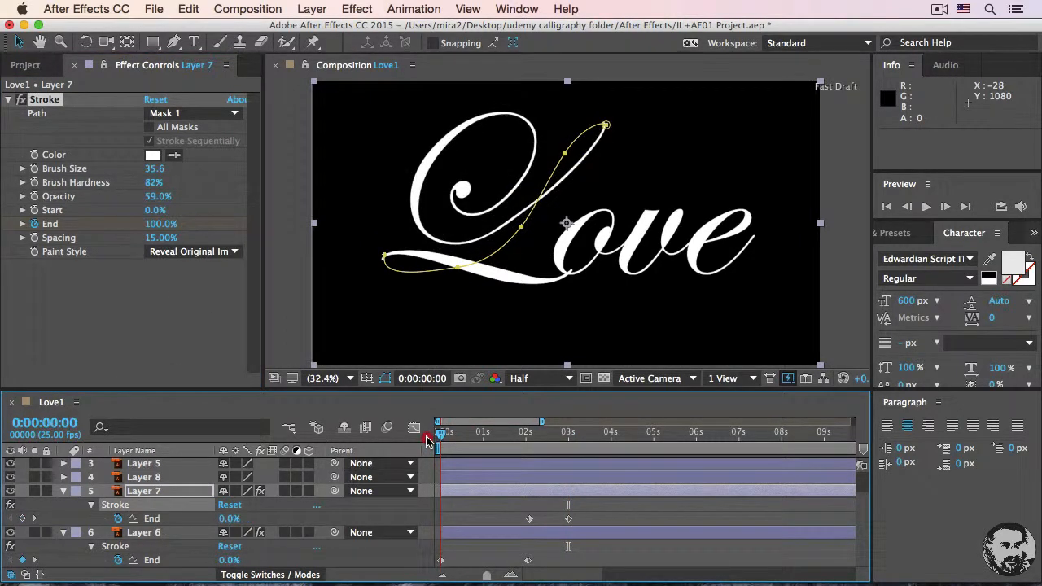
pyautogui.click(172, 534)
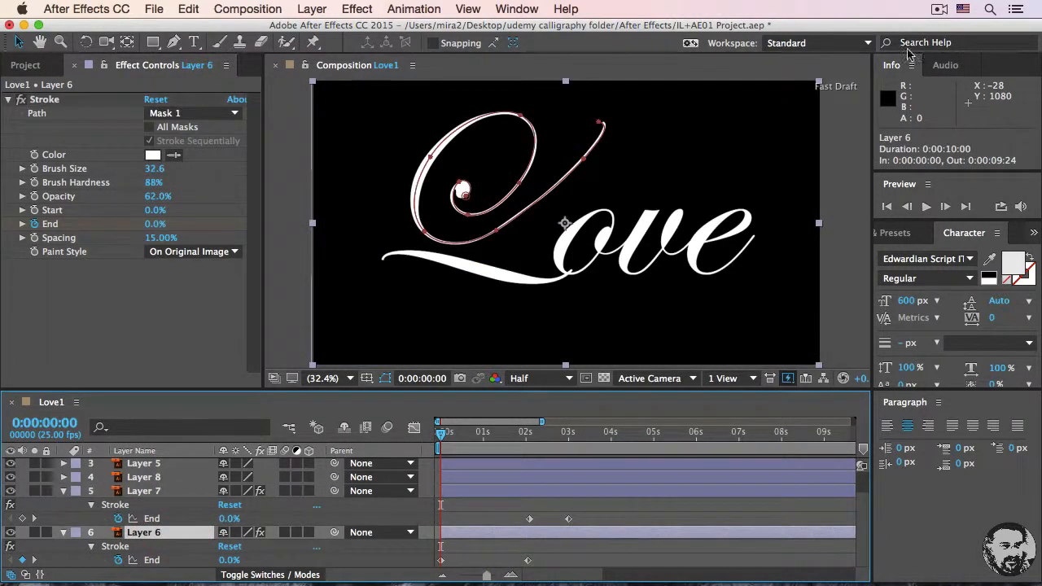
pyautogui.click(193, 251)
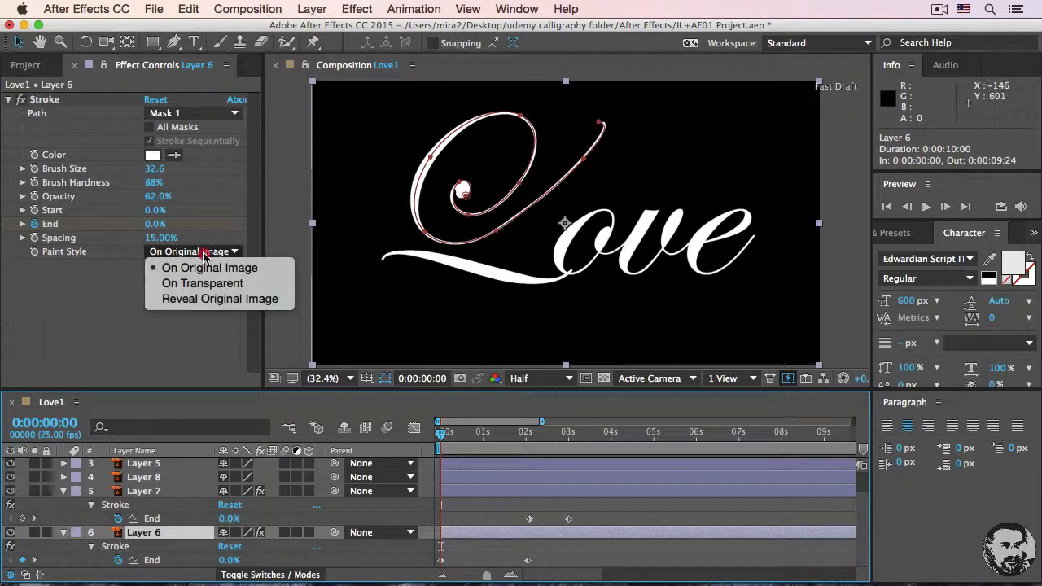
pyautogui.click(209, 300)
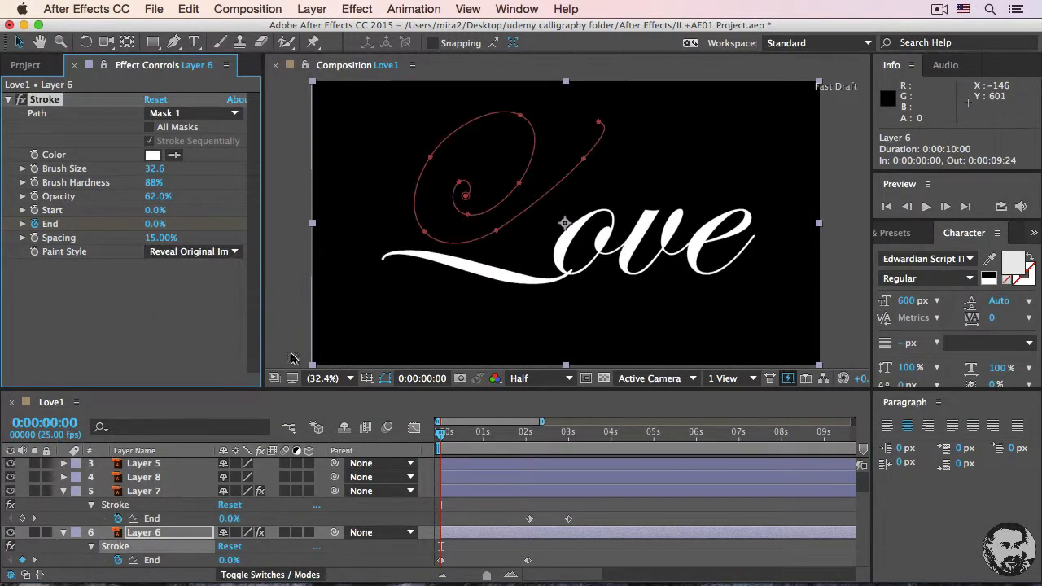
# - Preview the L's reveal animation from 0:00:00:00, then stop playback
pyautogui.click(276, 267)
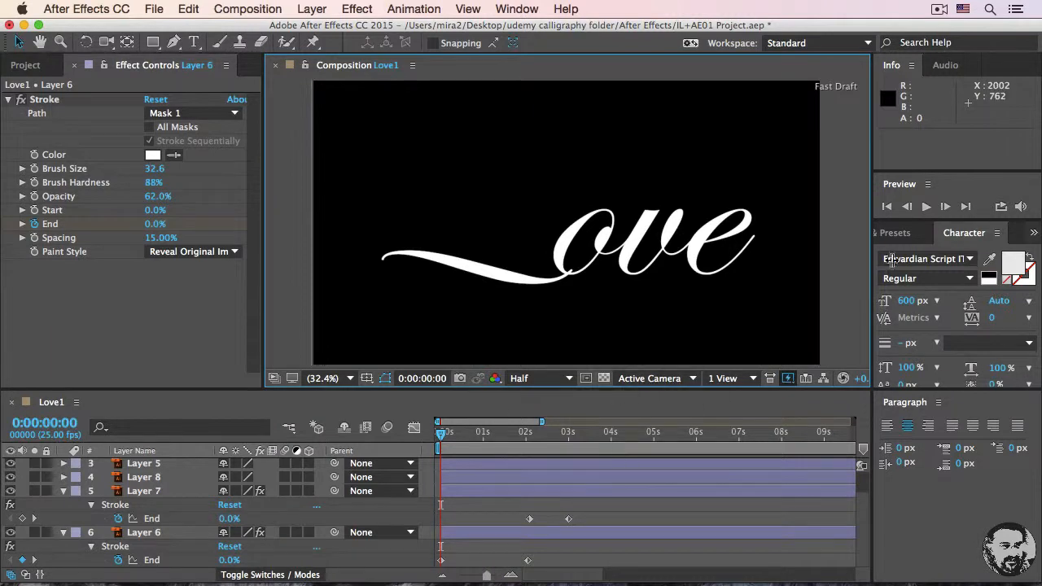
pyautogui.click(927, 207)
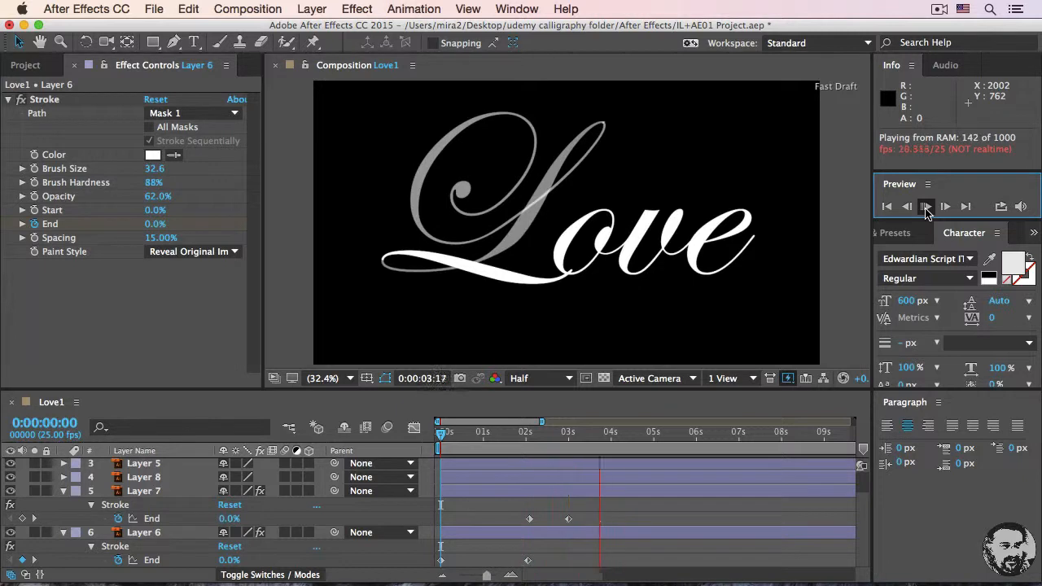
pyautogui.click(926, 208)
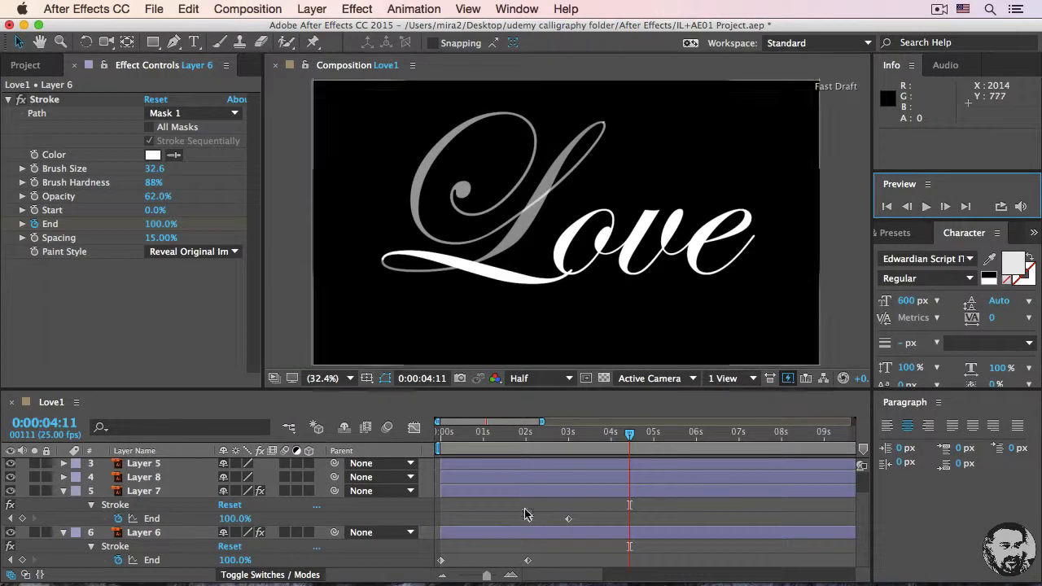
# - Draw an open three-point curved mask path on Layer 8 along the L's bottom swash with the Pen tool
pyautogui.moveTo(523, 431)
pyautogui.mouseDown()
pyautogui.moveTo(502, 441)
pyautogui.moveTo(554, 442)
pyautogui.moveTo(508, 460)
pyautogui.mouseUp()
pyautogui.moveTo(513, 460); pyautogui.dragTo(556, 466)
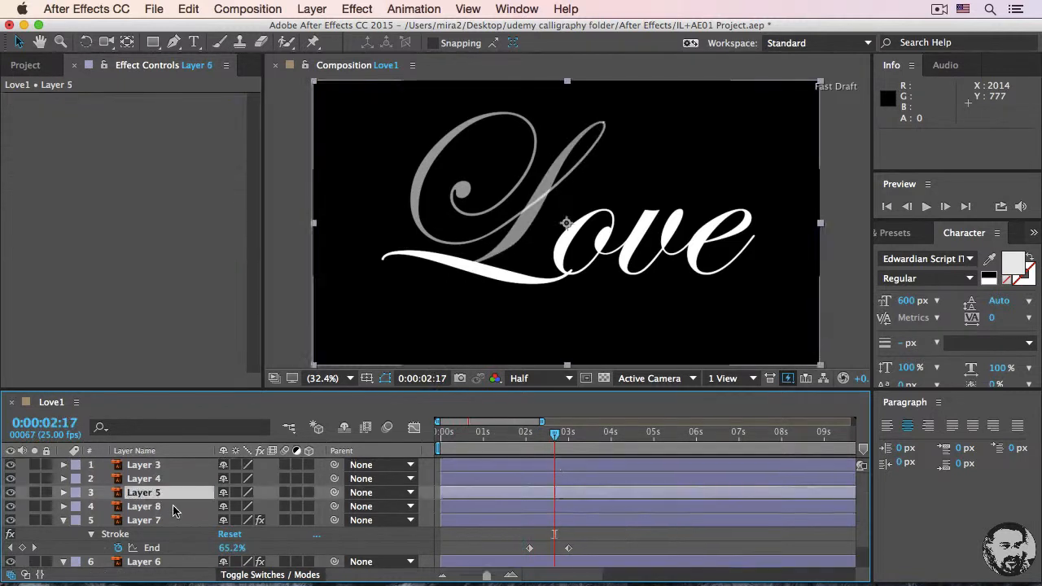
pyautogui.click(174, 508)
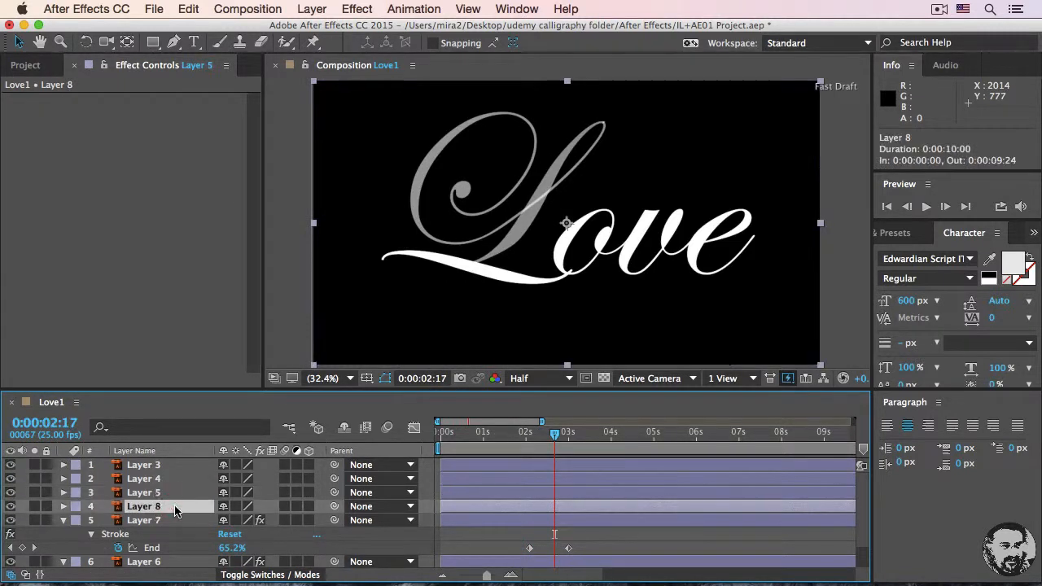
pyautogui.click(173, 42)
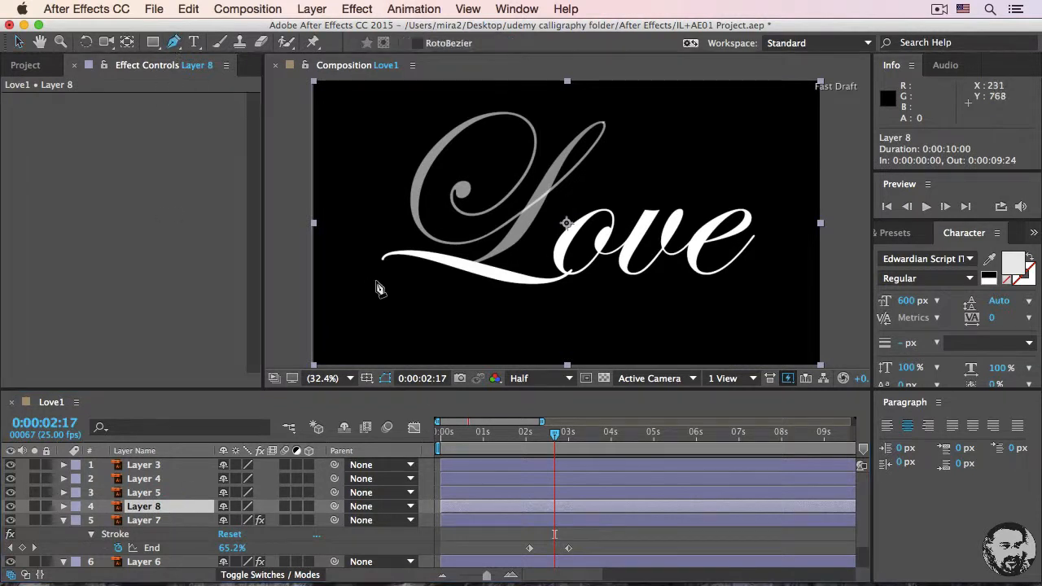
pyautogui.moveTo(381, 263); pyautogui.dragTo(392, 253)
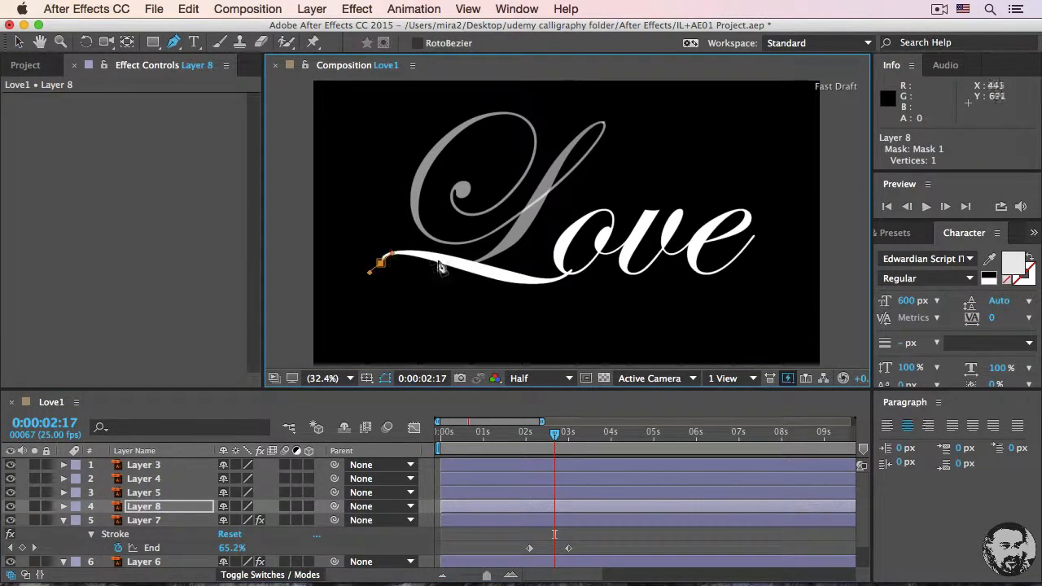
pyautogui.moveTo(464, 263); pyautogui.dragTo(501, 277)
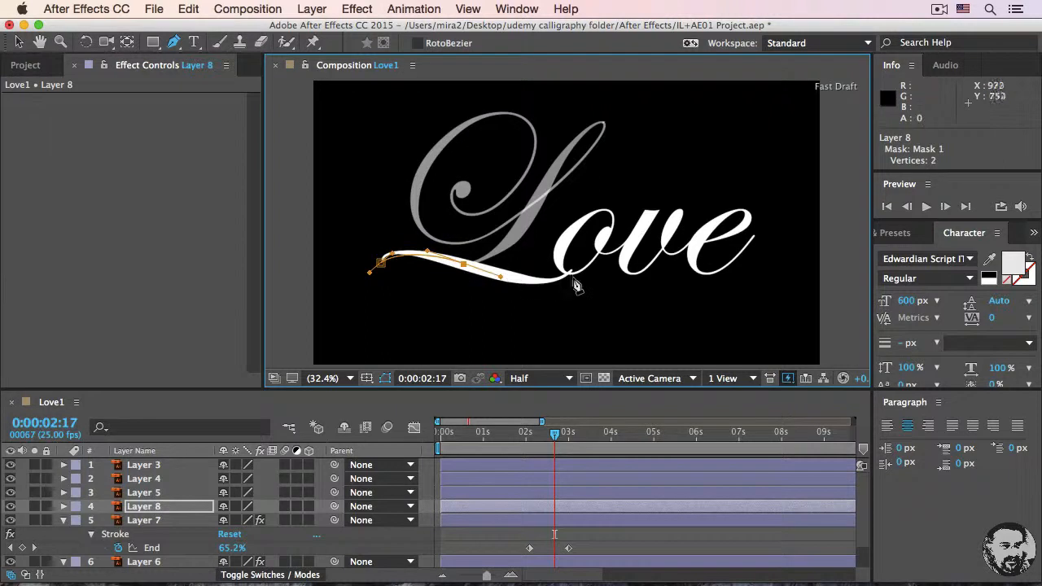
pyautogui.moveTo(568, 271); pyautogui.dragTo(600, 254)
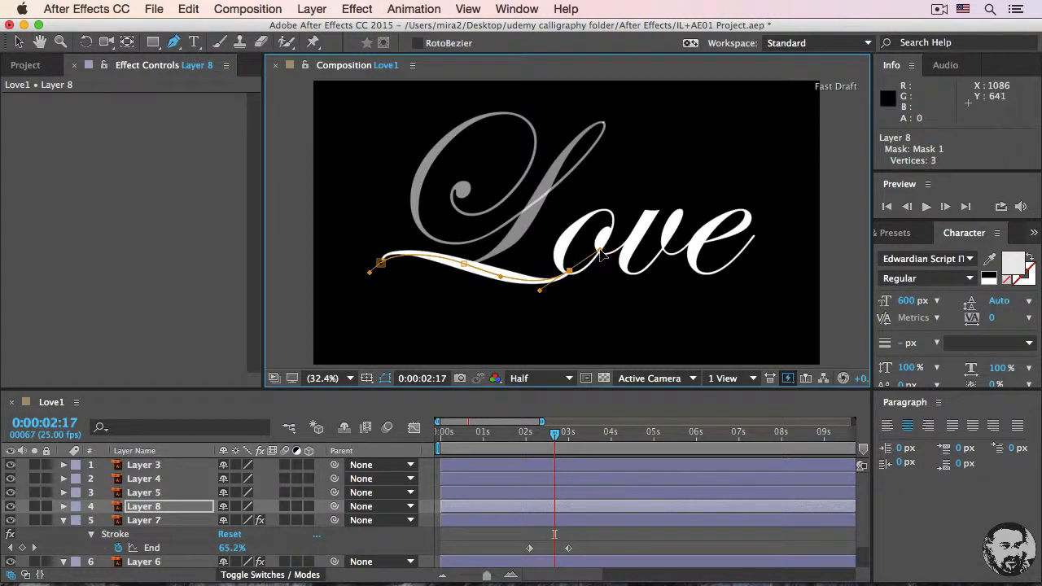
# - Apply the Stroke effect to Layer 8 with Brush Size 36.2 and Opacity 45%
pyautogui.click(358, 9)
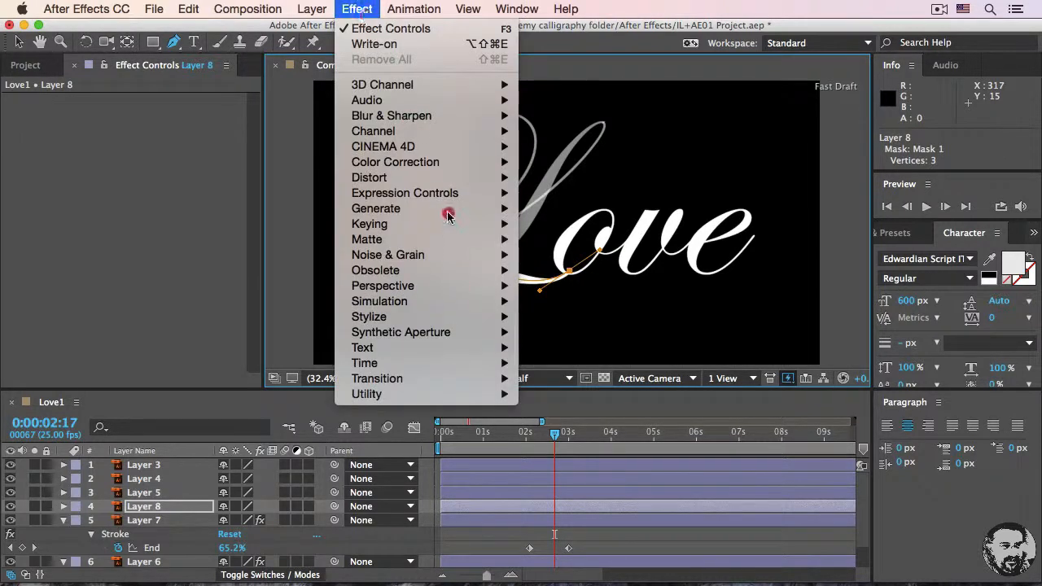
pyautogui.moveTo(444, 209)
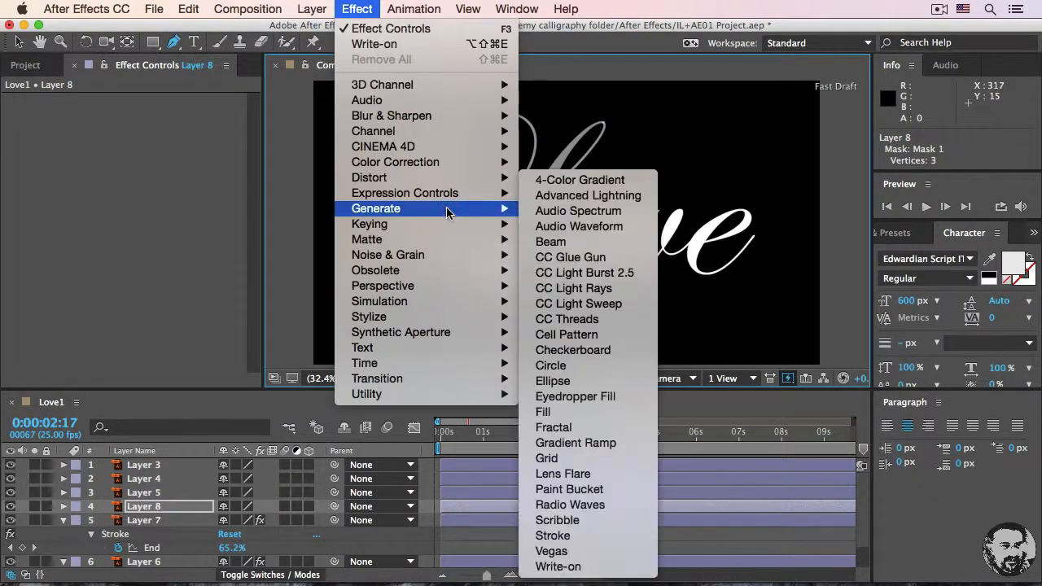
pyautogui.click(595, 537)
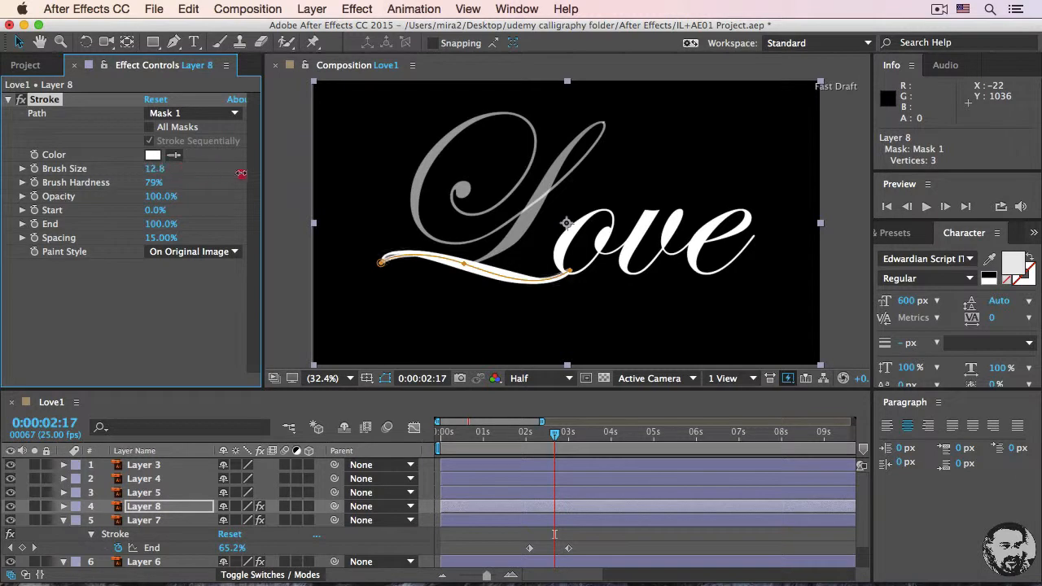
pyautogui.moveTo(258, 175); pyautogui.dragTo(440, 178)
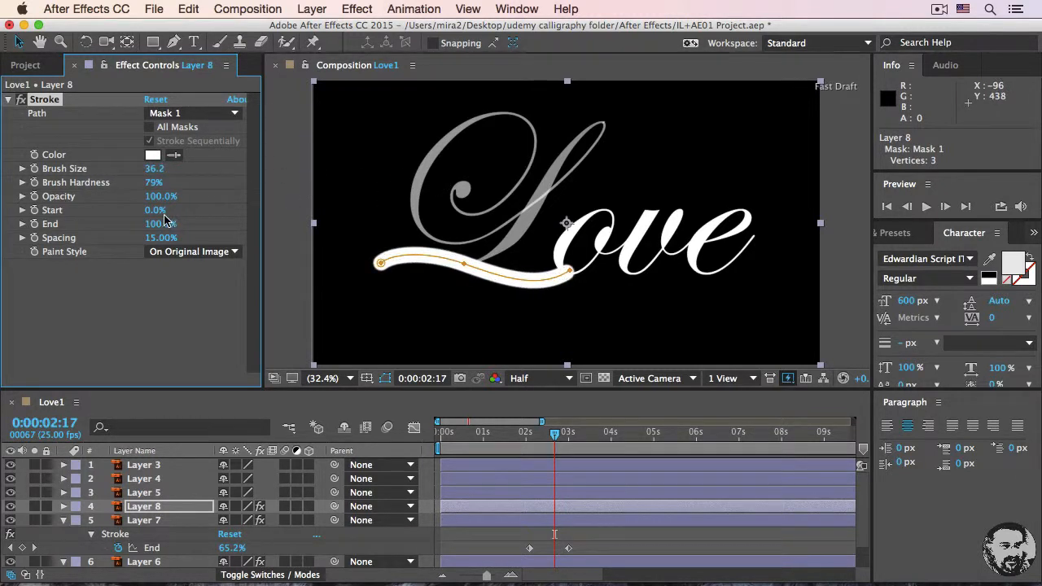
pyautogui.moveTo(161, 200); pyautogui.dragTo(116, 200)
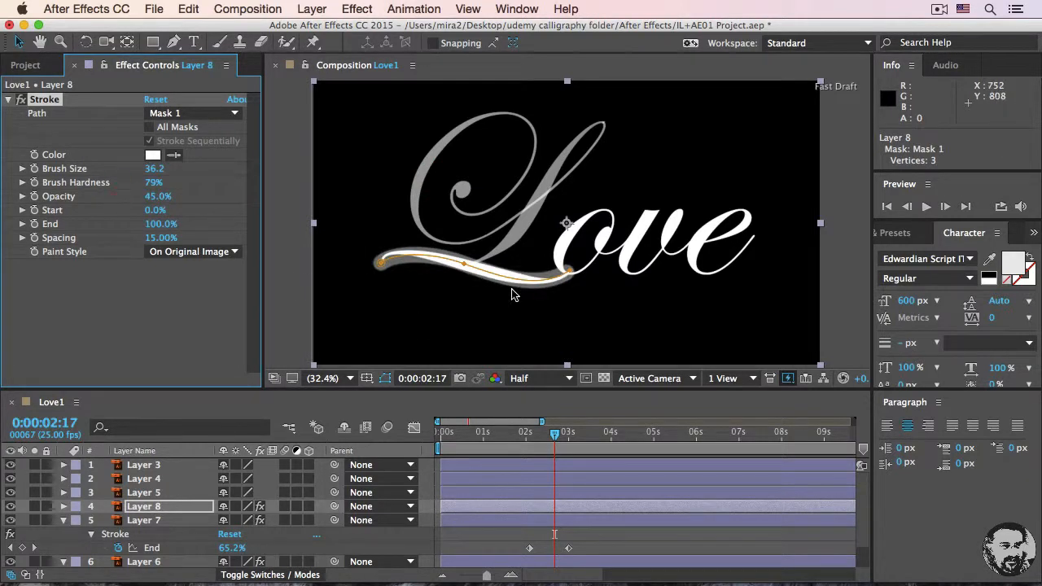
# - Set the Layer 8 Stroke effect's Brush Hardness to 100% and Brush Size to 32.7
pyautogui.press('/')
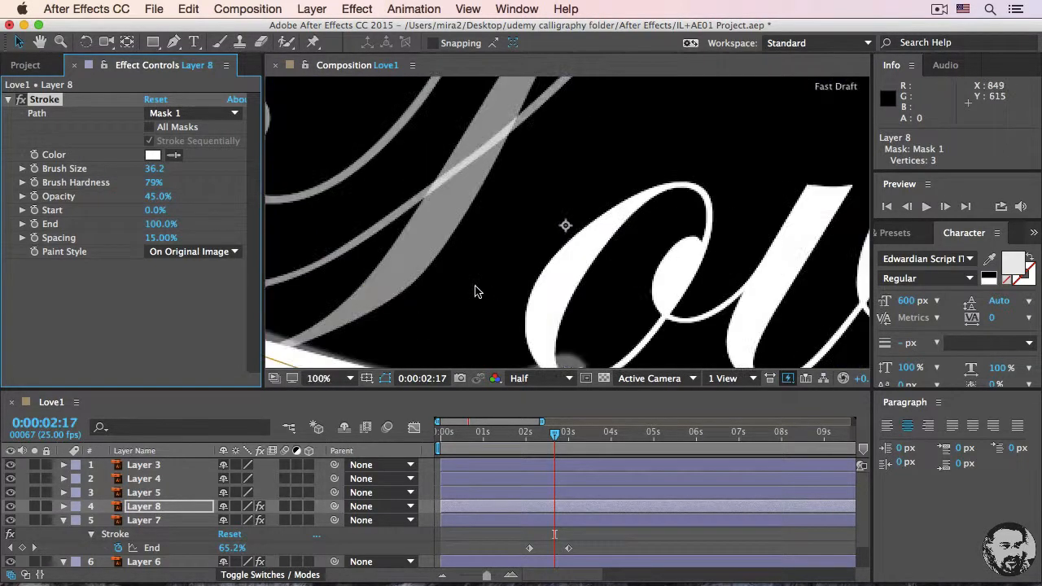
pyautogui.moveTo(435, 296); pyautogui.dragTo(702, 153)
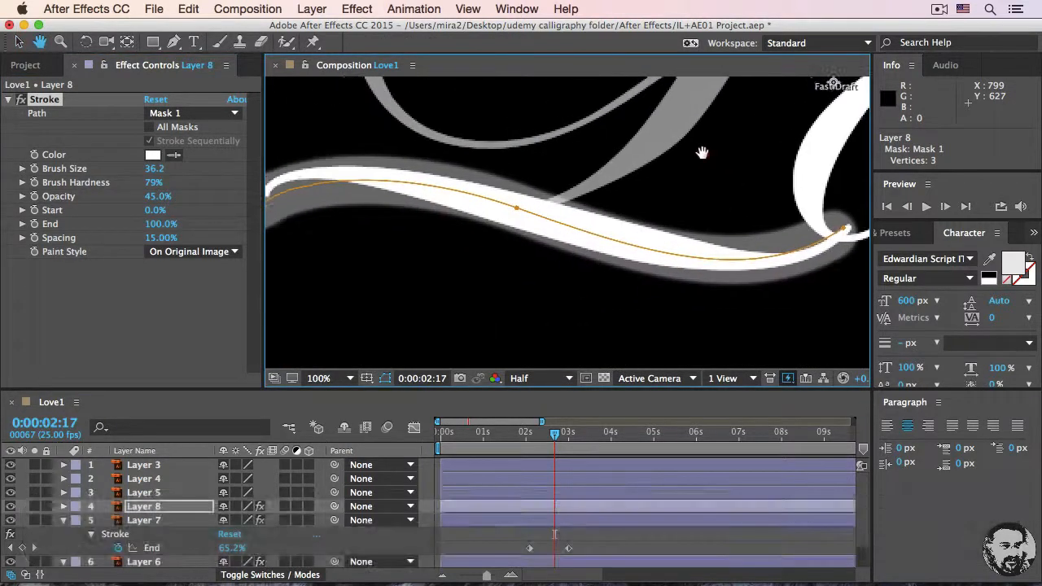
pyautogui.press('v')
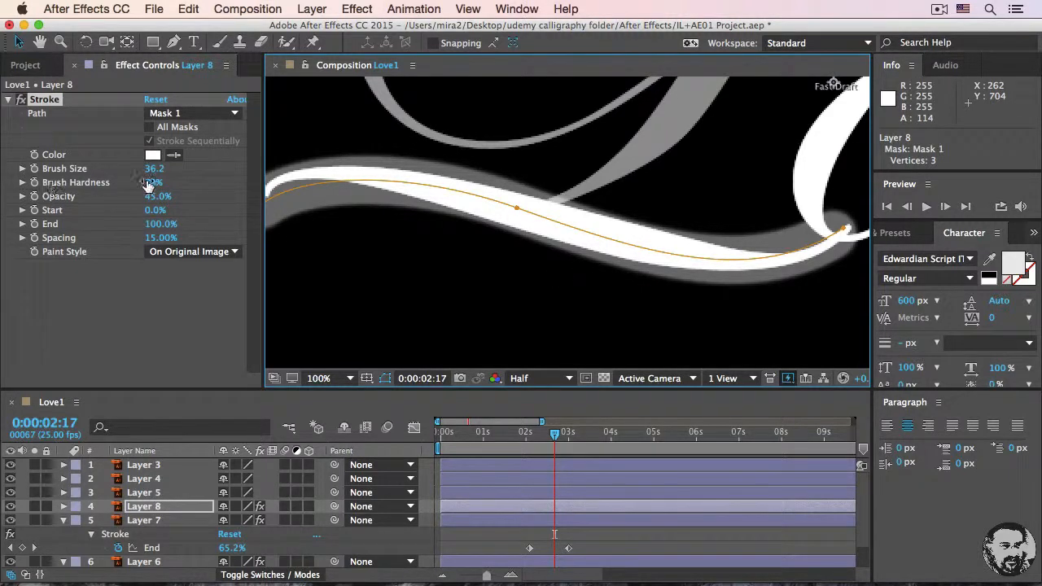
pyautogui.moveTo(148, 184); pyautogui.dragTo(326, 182)
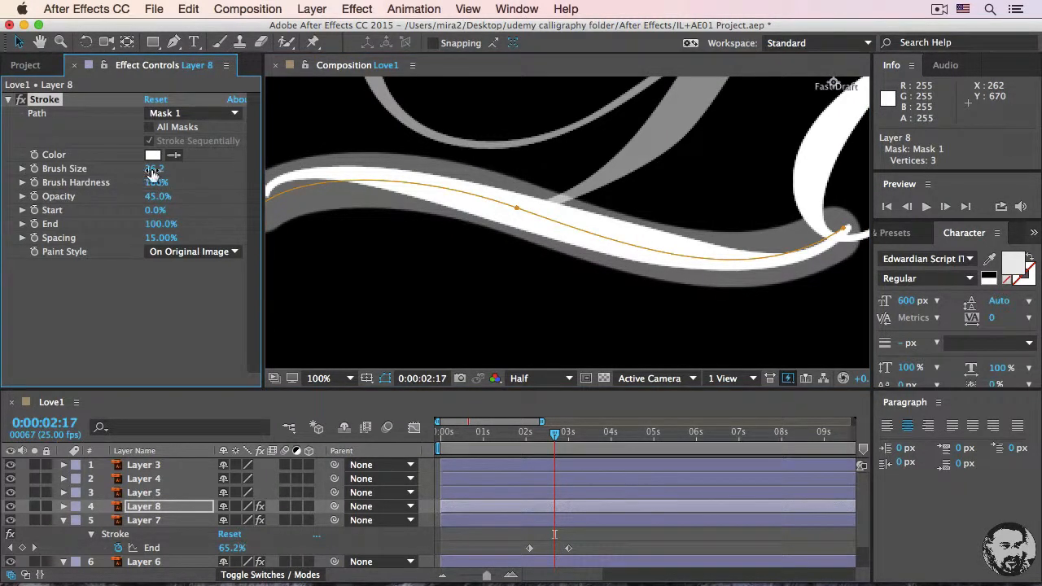
pyautogui.moveTo(151, 169)
pyautogui.mouseDown()
pyautogui.moveTo(163, 170)
pyautogui.moveTo(122, 172)
pyautogui.mouseUp()
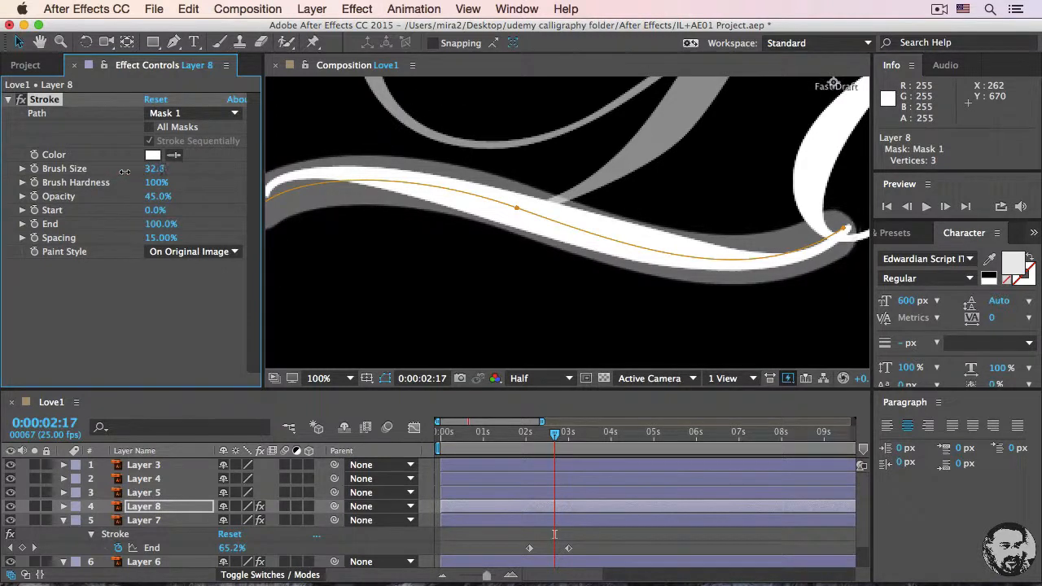
# - Adjust the middle vertex and its direction handle so Layer 8's mask path runs closer to the swash's centre
pyautogui.click(516, 208)
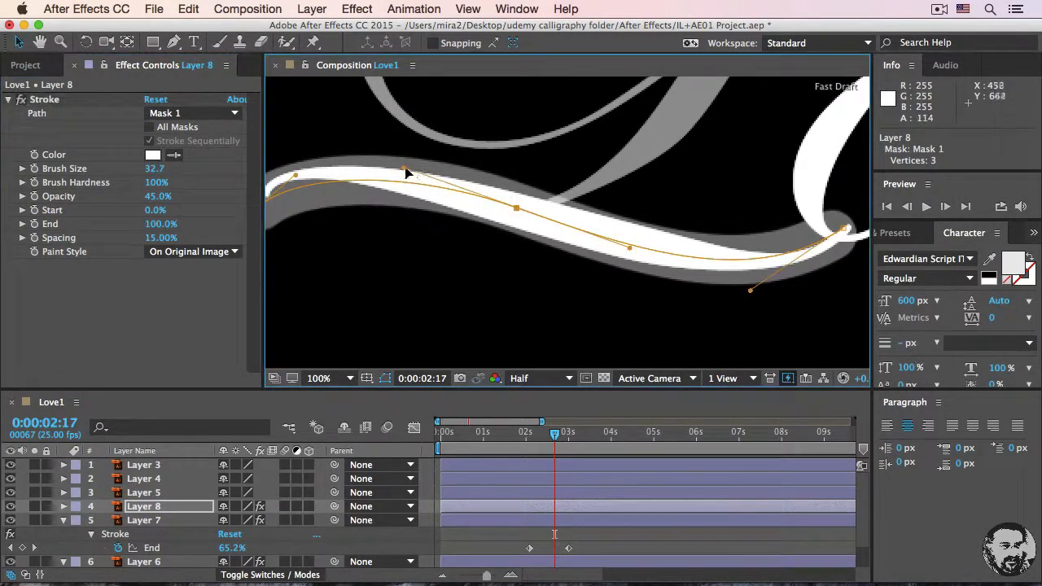
pyautogui.moveTo(399, 172); pyautogui.dragTo(387, 177)
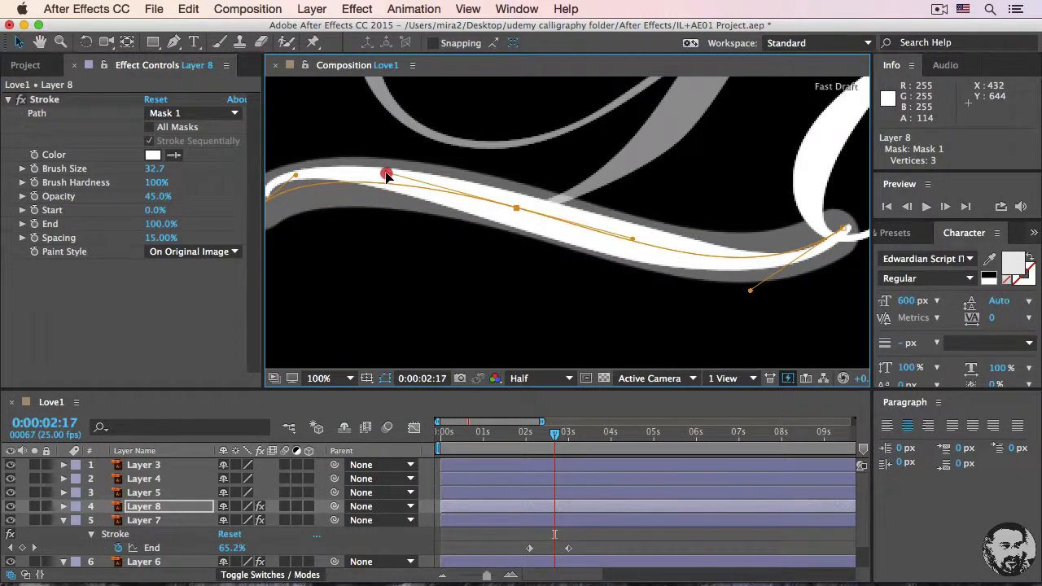
pyautogui.press('.')
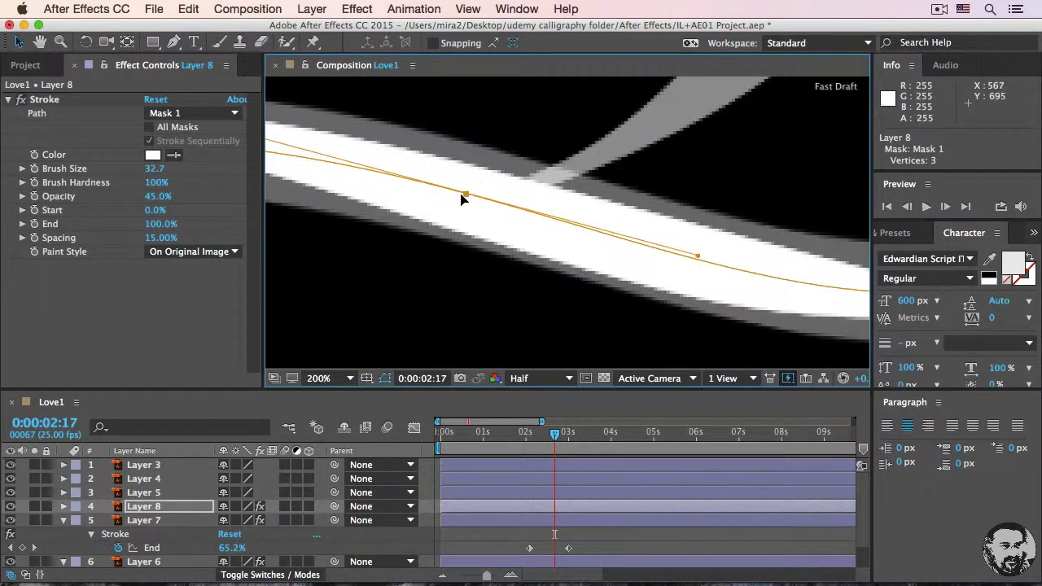
pyautogui.moveTo(465, 197); pyautogui.dragTo(465, 202)
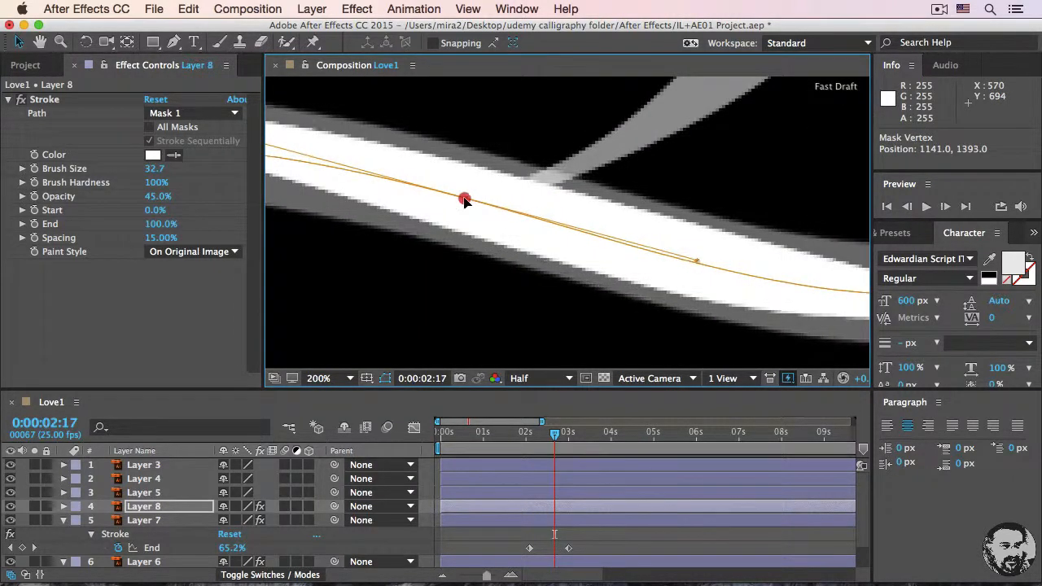
pyautogui.press(',')
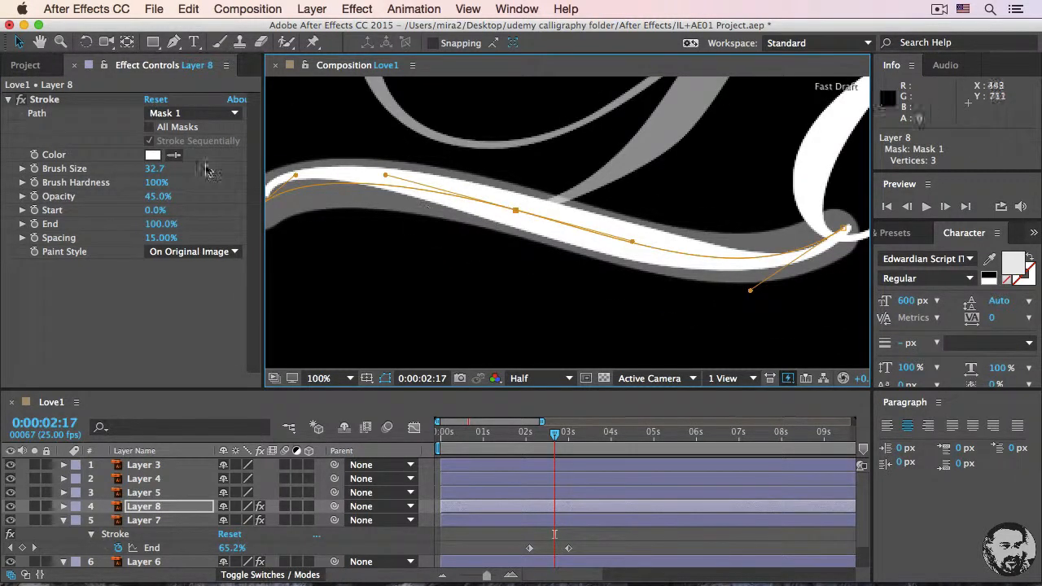
# - Reduce the Layer 8 Stroke effect's Brush Size to 29.8 and fit the composition in view
pyautogui.moveTo(154, 168); pyautogui.dragTo(132, 170)
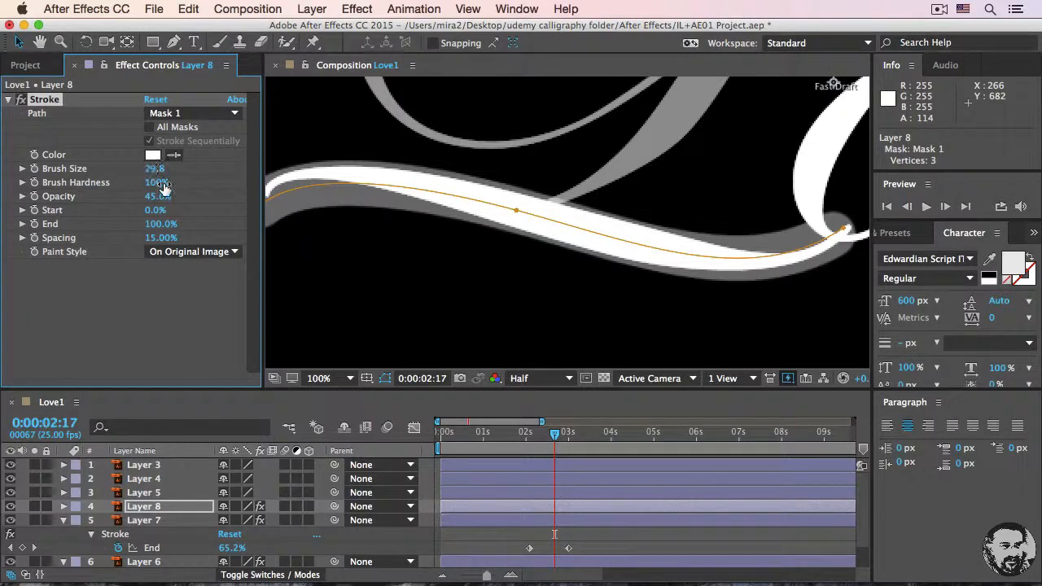
pyautogui.click(305, 379)
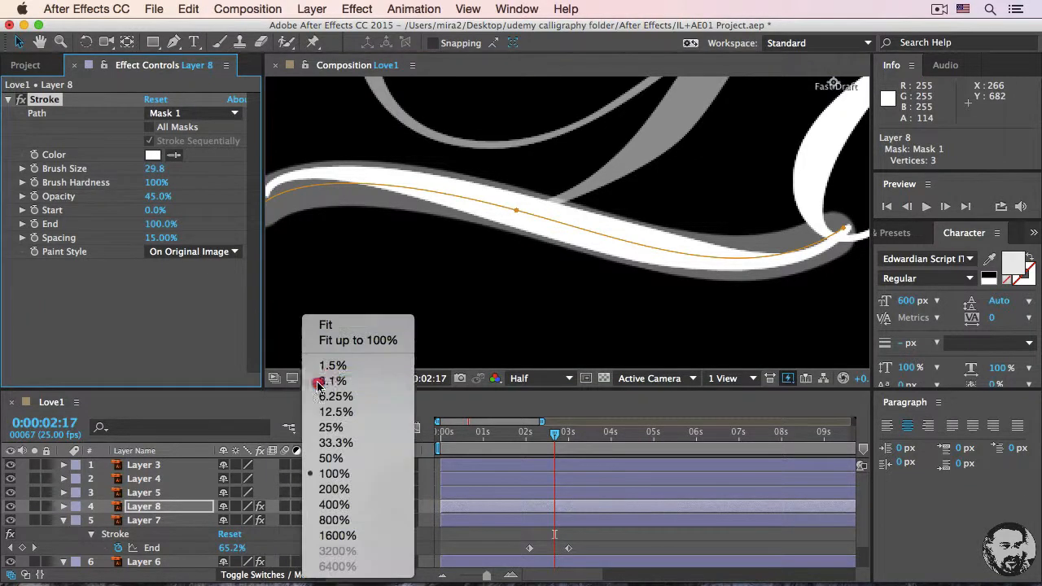
pyautogui.click(333, 334)
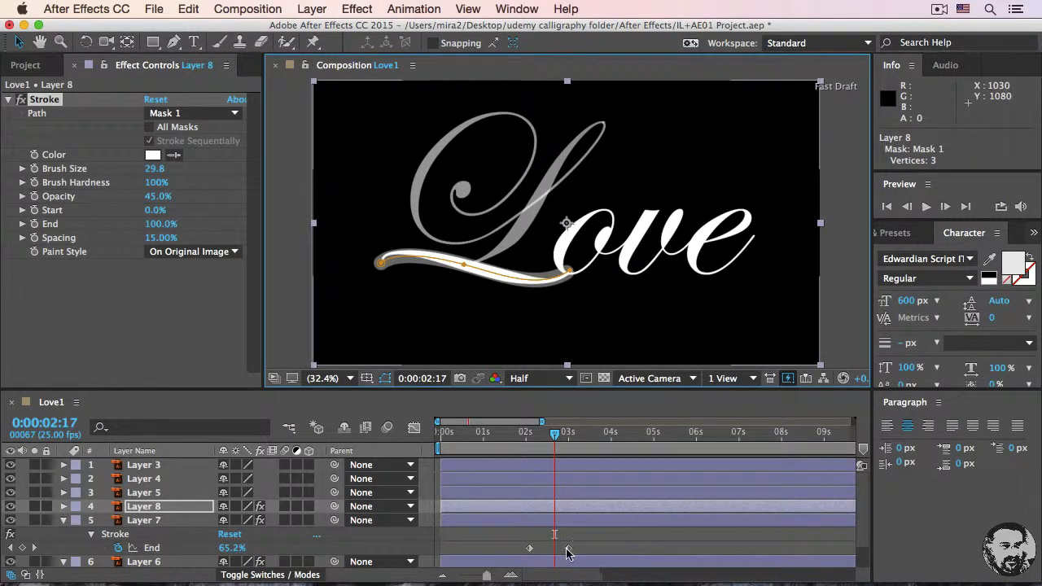
# - Keyframe the Layer 8 Stroke effect's End from its minimum at 0:00:03:01 to 100% at 0:00:03:22 and reveal its keyframes
pyautogui.moveTo(560, 438); pyautogui.dragTo(571, 441)
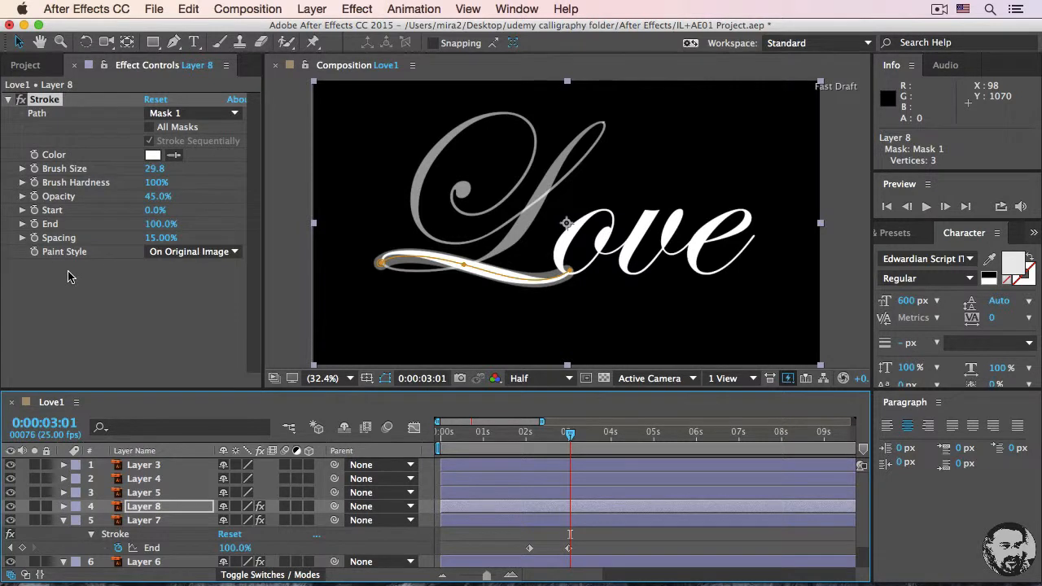
pyautogui.click(35, 227)
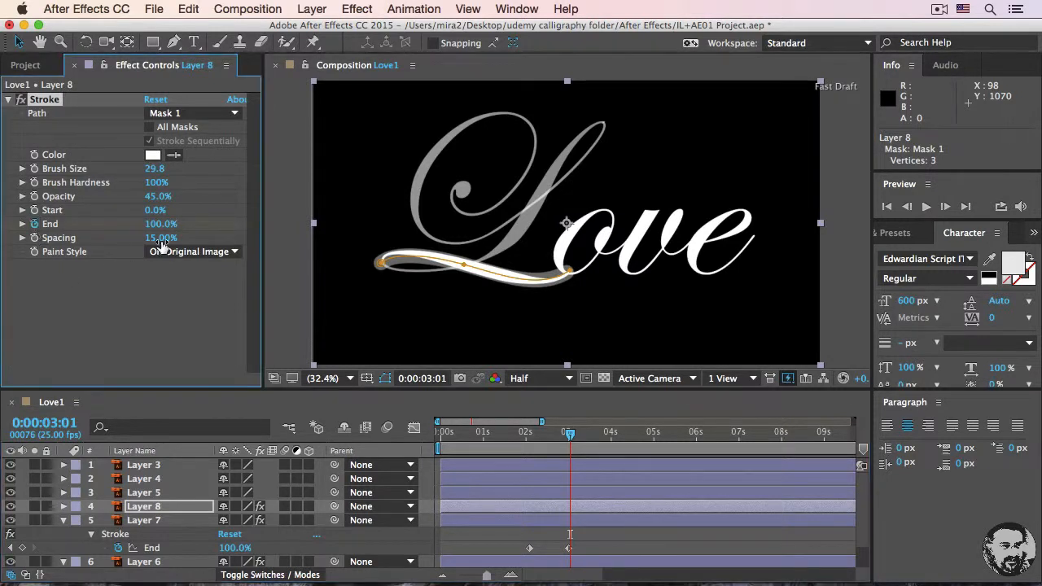
pyautogui.moveTo(149, 225); pyautogui.dragTo(70, 227)
pyautogui.moveTo(570, 436); pyautogui.dragTo(606, 437)
pyautogui.moveTo(154, 227); pyautogui.dragTo(274, 229)
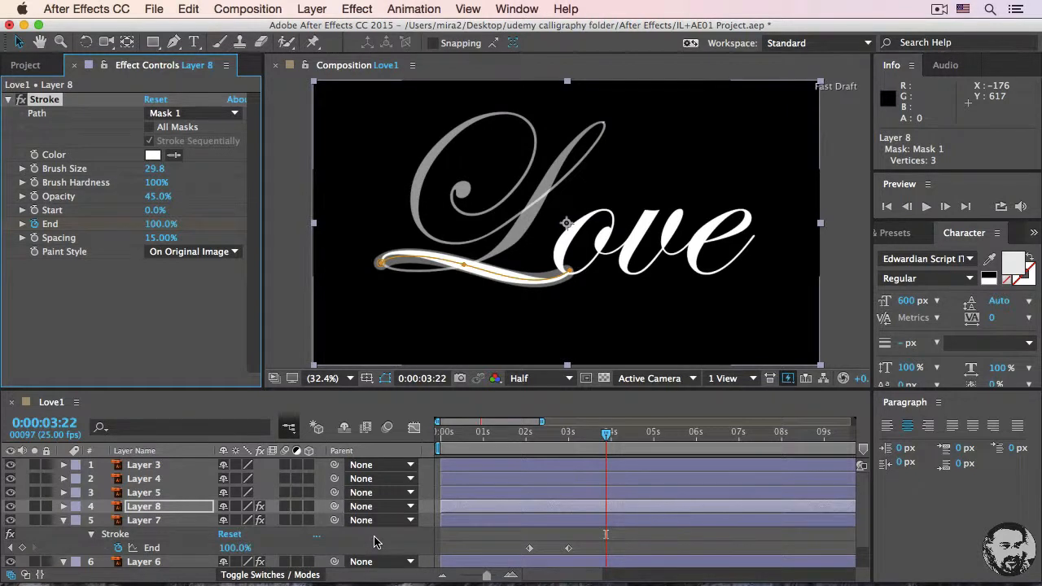
pyautogui.press('u')
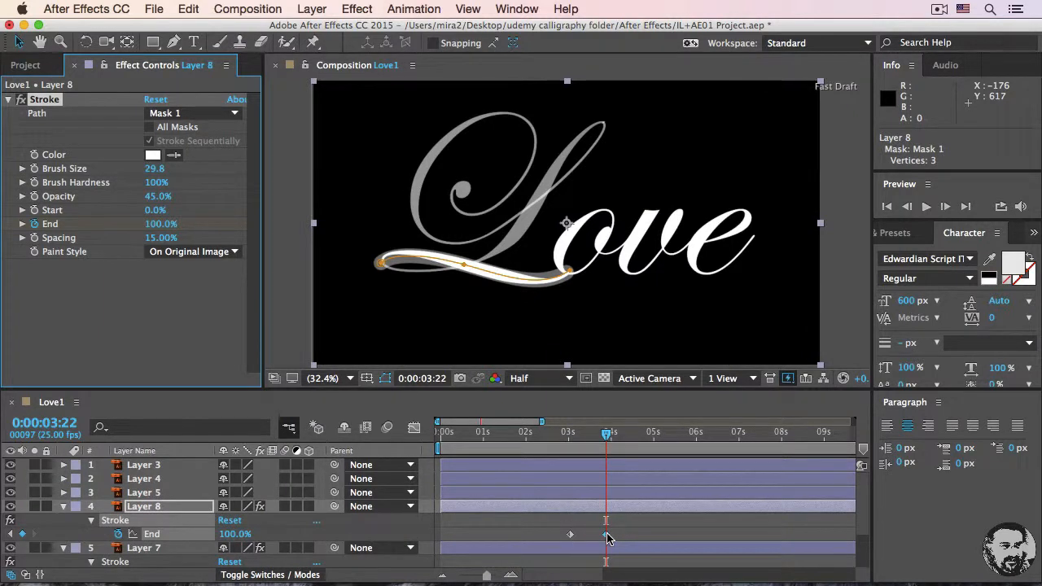
# - Set the Layer 8 Stroke effect's Paint Style to Reveal Original Image and preview the animation
pyautogui.click(189, 254)
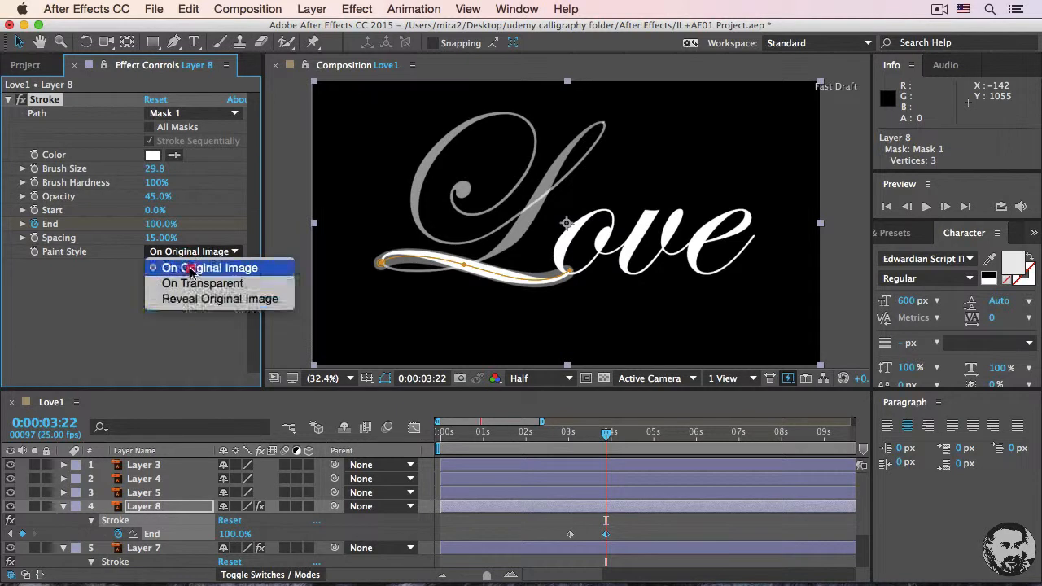
pyautogui.click(193, 301)
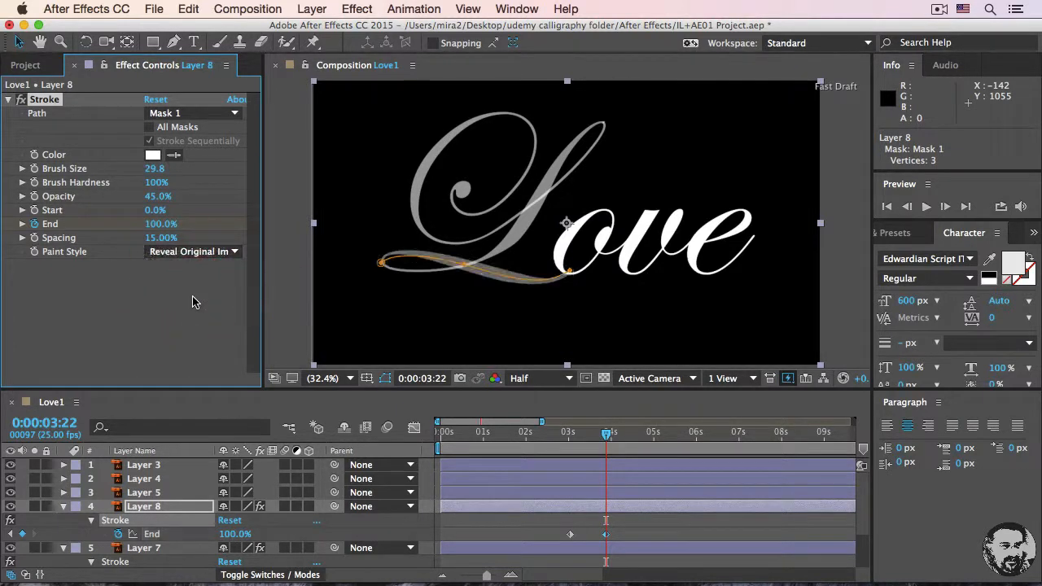
pyautogui.click(926, 206)
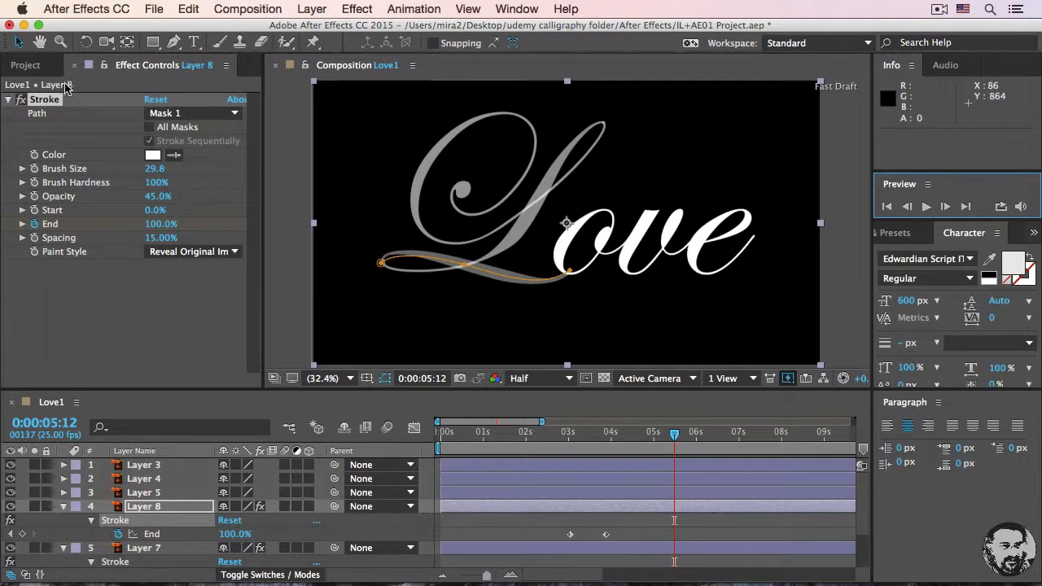
# - Set the Stroke effect's Opacity to 100% on Layers 8, 7 and 6
pyautogui.moveTo(157, 196); pyautogui.dragTo(314, 195)
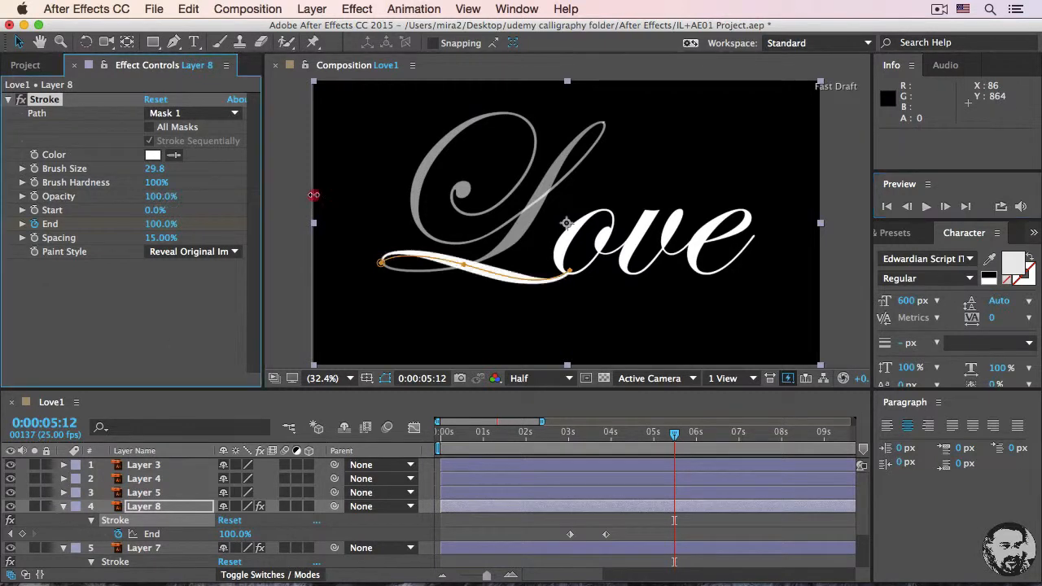
pyautogui.click(143, 548)
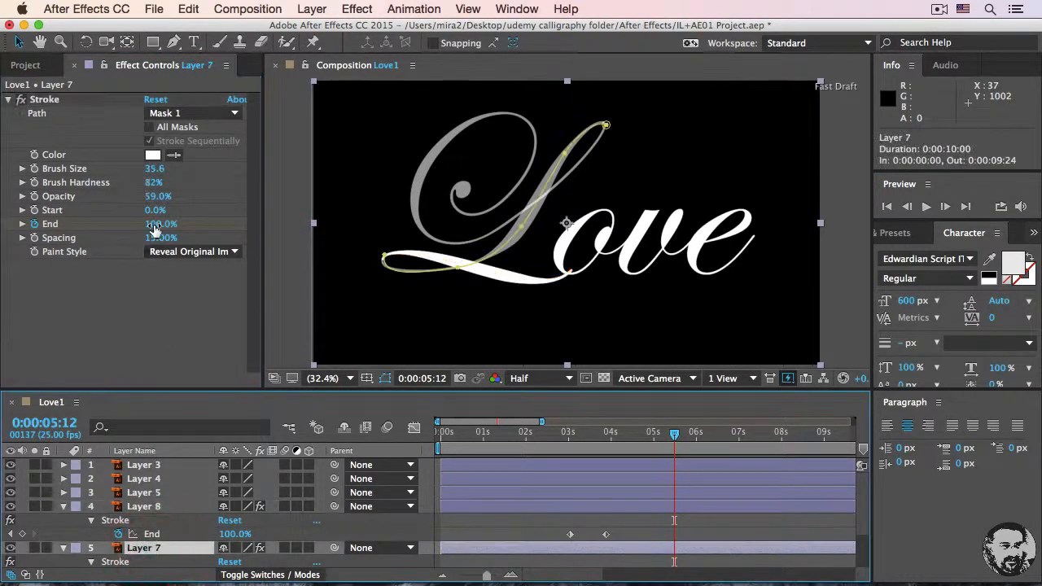
pyautogui.moveTo(154, 196); pyautogui.dragTo(280, 196)
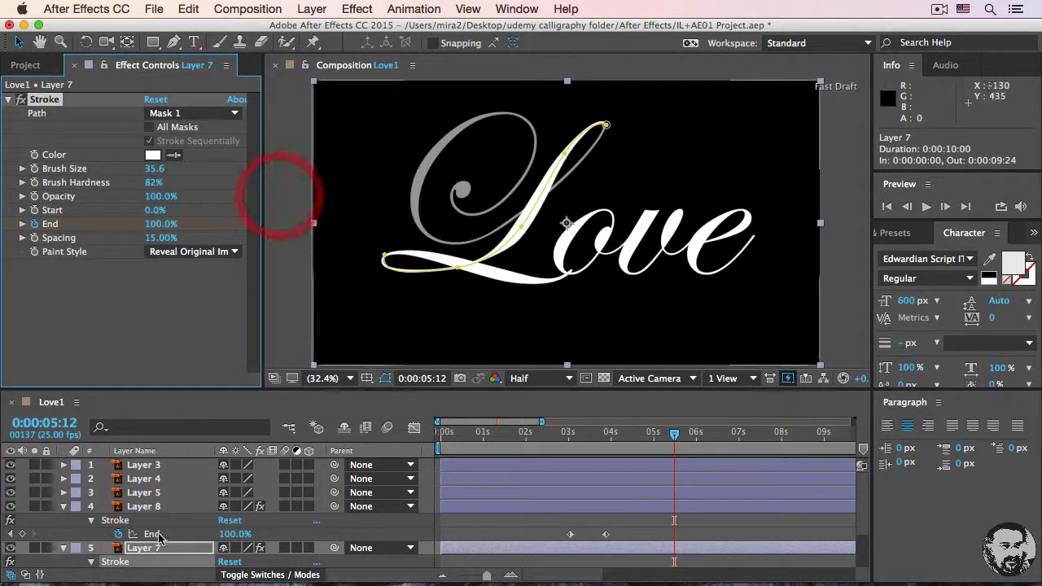
pyautogui.scroll(-1, 161, 541)
pyautogui.scroll(-3, 161, 541)
pyautogui.click(161, 534)
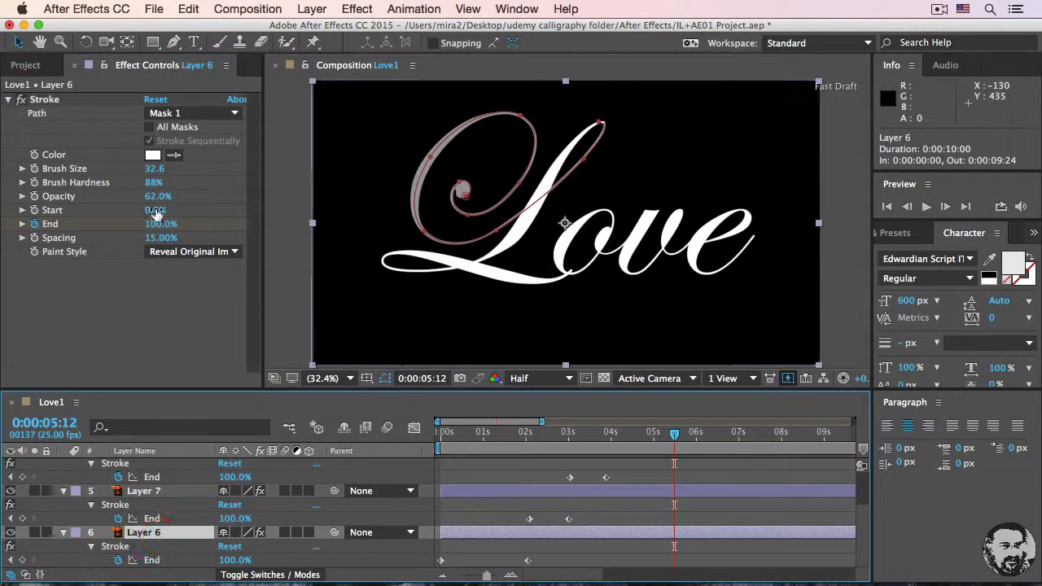
pyautogui.moveTo(154, 197); pyautogui.dragTo(269, 195)
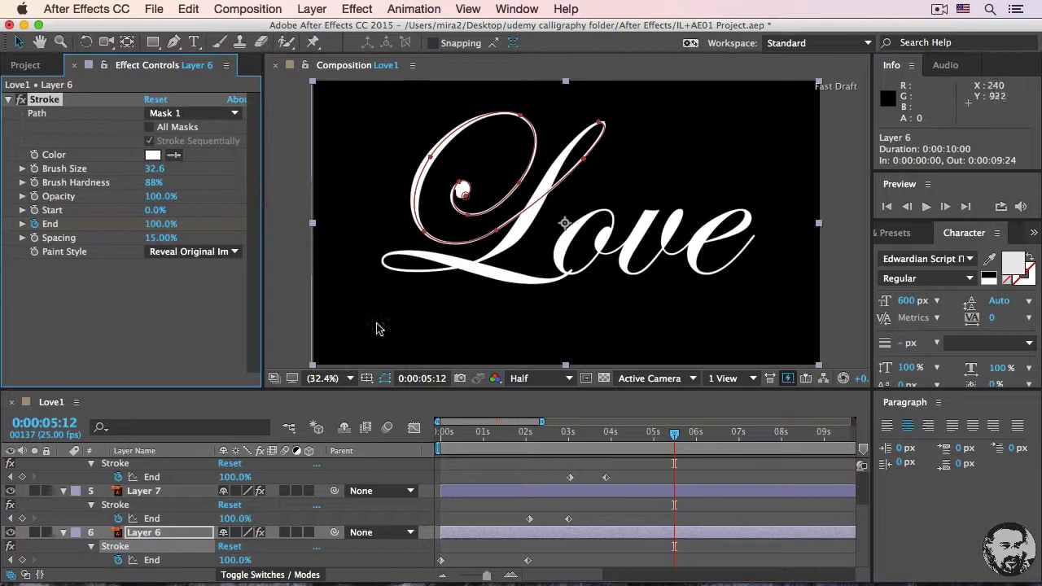
# - Preview the lettering animation from the start of the composition
pyautogui.moveTo(674, 439); pyautogui.dragTo(439, 438)
pyautogui.click(293, 274)
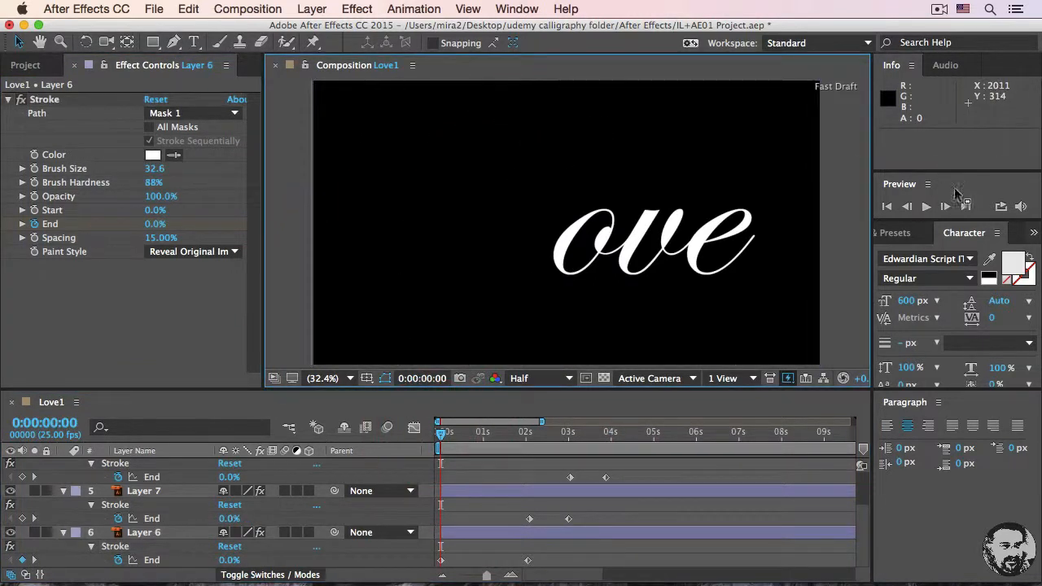
pyautogui.click(926, 209)
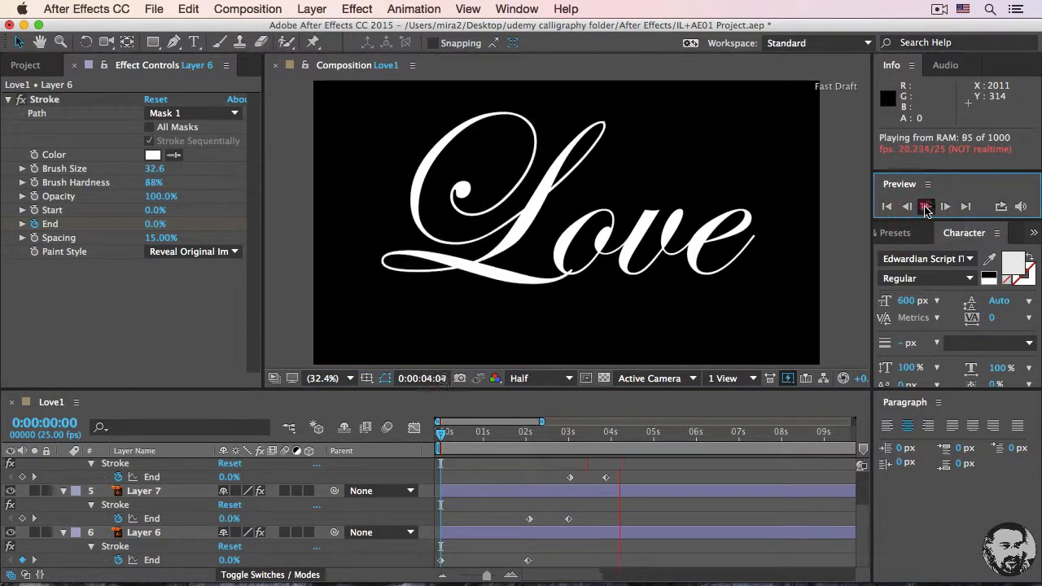
pyautogui.click(926, 209)
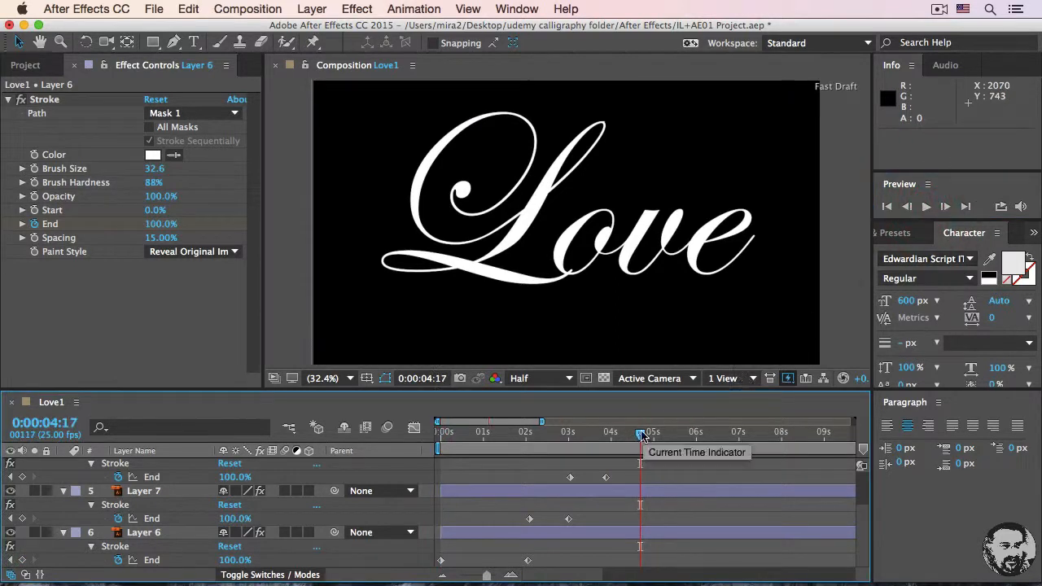
# - At 0:00:03:24, trace the letter "o" on Layer 5 with an open Pen mask path ending at the stroke joining the "v"
pyautogui.moveTo(642, 438)
pyautogui.mouseDown()
pyautogui.moveTo(499, 446)
pyautogui.moveTo(616, 462)
pyautogui.mouseUp()
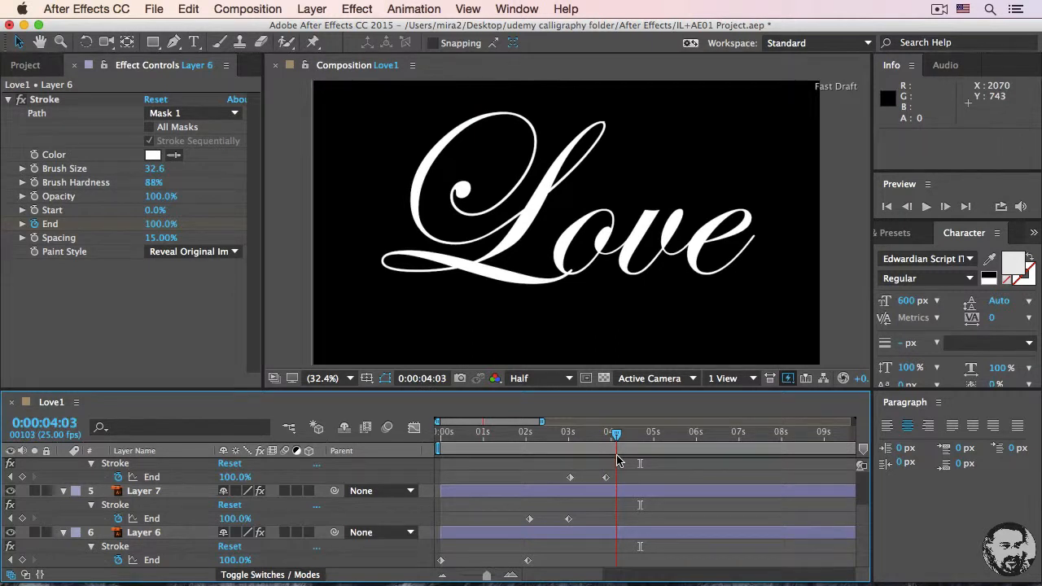
pyautogui.click(616, 462)
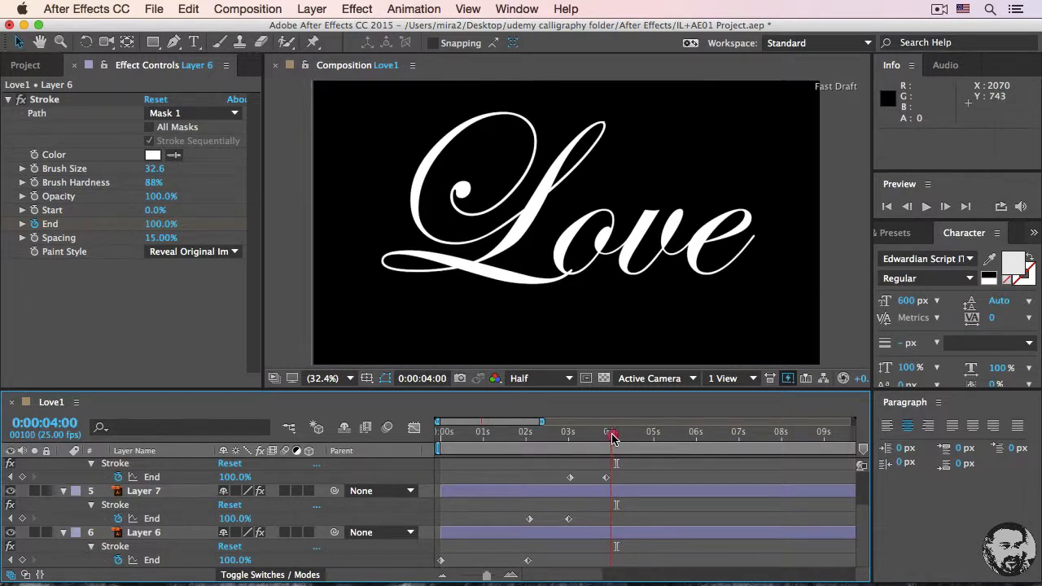
pyautogui.click(611, 437)
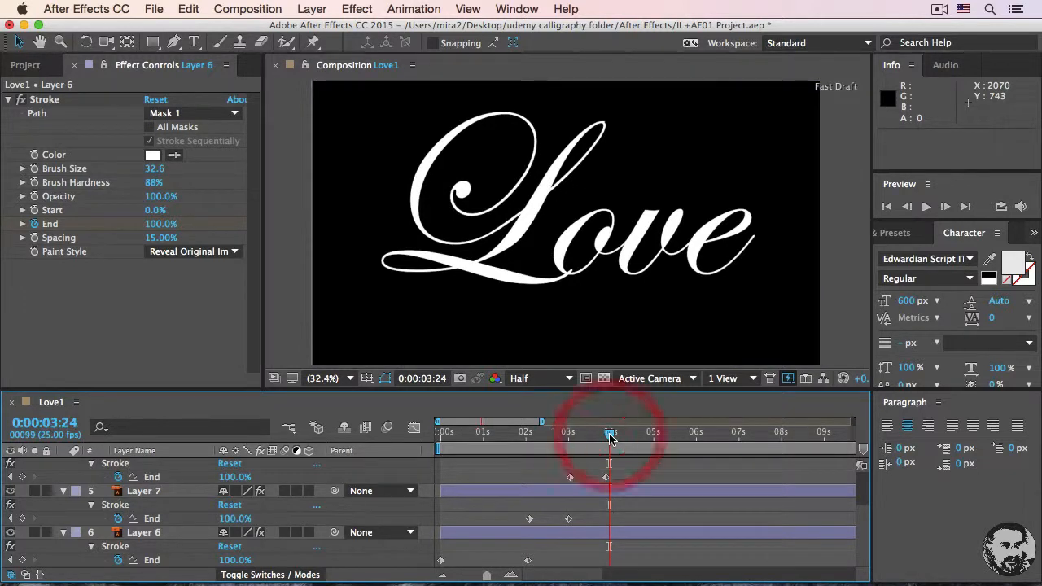
pyautogui.scroll(4, 477, 505)
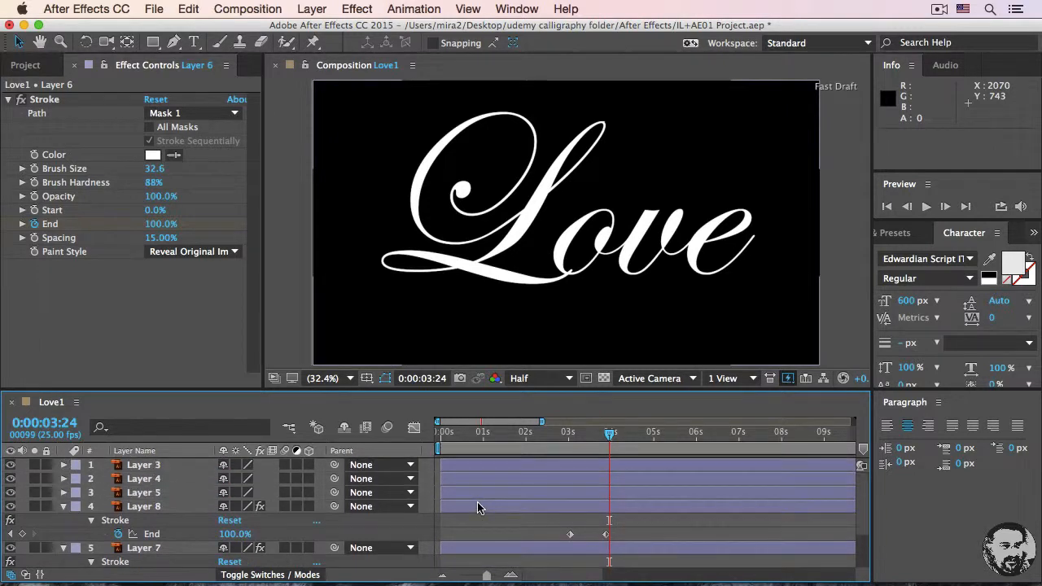
pyautogui.click(167, 496)
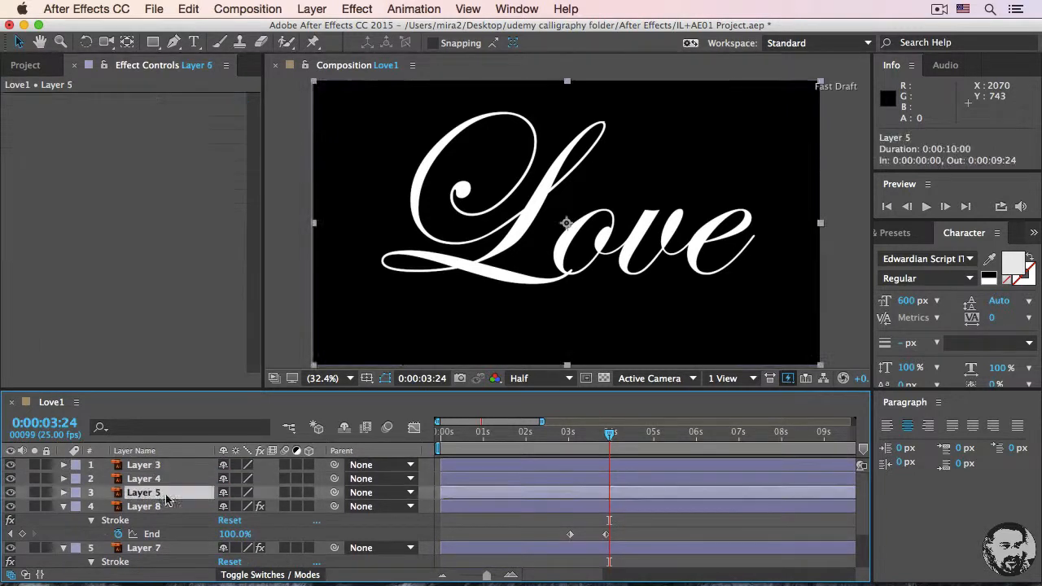
pyautogui.click(174, 42)
pyautogui.click(611, 222)
pyautogui.click(581, 218)
pyautogui.click(560, 252)
pyautogui.moveTo(575, 272); pyautogui.dragTo(611, 234)
pyautogui.scroll(2, 612, 238)
pyautogui.moveTo(575, 199)
pyautogui.mouseDown()
pyautogui.moveTo(550, 251)
pyautogui.moveTo(612, 272)
pyautogui.mouseUp()
pyautogui.moveTo(647, 233); pyautogui.dragTo(653, 228)
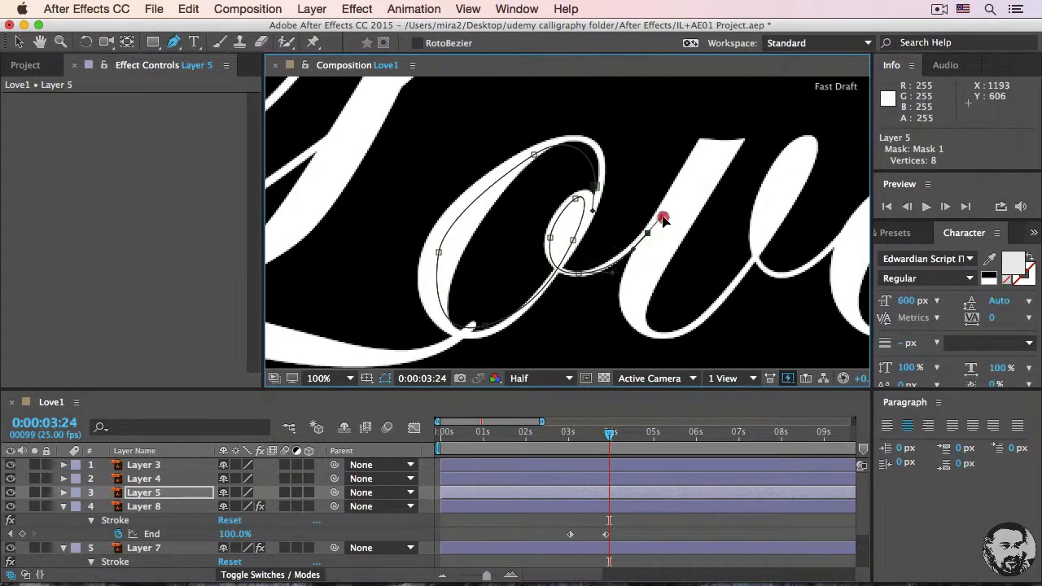
# - Apply a Stroke effect to Layer 5 with Brush Size 31.6, Brush Hardness 95% and Opacity 63%
pyautogui.click(356, 9)
pyautogui.click(366, 46)
pyautogui.press('v')
pyautogui.moveTo(153, 187)
pyautogui.mouseDown()
pyautogui.moveTo(282, 188)
pyautogui.moveTo(293, 175)
pyautogui.mouseUp()
pyautogui.moveTo(156, 196)
pyautogui.mouseDown()
pyautogui.moveTo(116, 197)
pyautogui.moveTo(253, 172)
pyautogui.mouseUp()
# - Adjust the vertices and direction handles along the outer and upper curve of the "o" so Layer 5's path follows the letter's centre
pyautogui.click(440, 252)
pyautogui.moveTo(446, 225); pyautogui.dragTo(463, 198)
pyautogui.moveTo(440, 251); pyautogui.dragTo(438, 256)
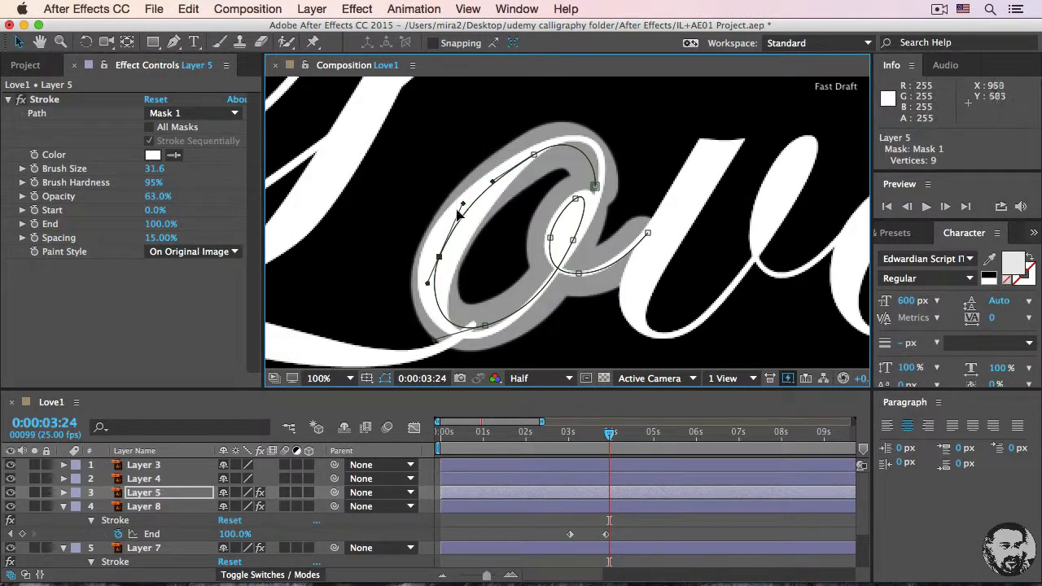
pyautogui.moveTo(539, 151); pyautogui.dragTo(589, 127)
pyautogui.moveTo(597, 162); pyautogui.dragTo(611, 154)
# - Set Layer 5's Paint Style to Reveal Original Image and keyframe End from 0% just after Layer 8's last keyframe to 100% at 0:00:04:24
pyautogui.click(194, 252)
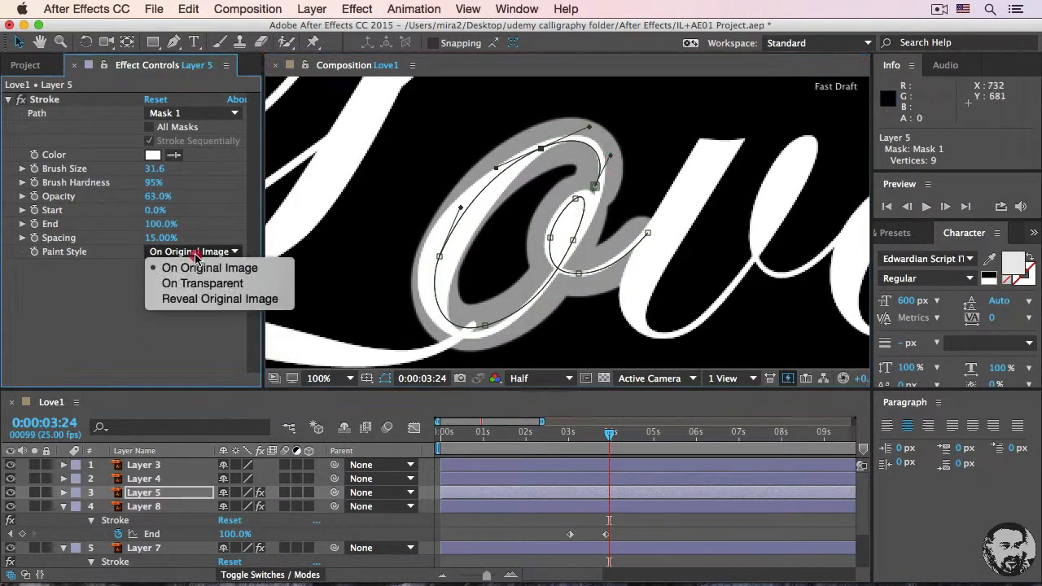
pyautogui.click(194, 298)
pyautogui.moveTo(609, 433); pyautogui.dragTo(607, 433)
pyautogui.click(35, 224)
pyautogui.moveTo(158, 225); pyautogui.dragTo(63, 226)
pyautogui.moveTo(607, 434); pyautogui.dragTo(651, 437)
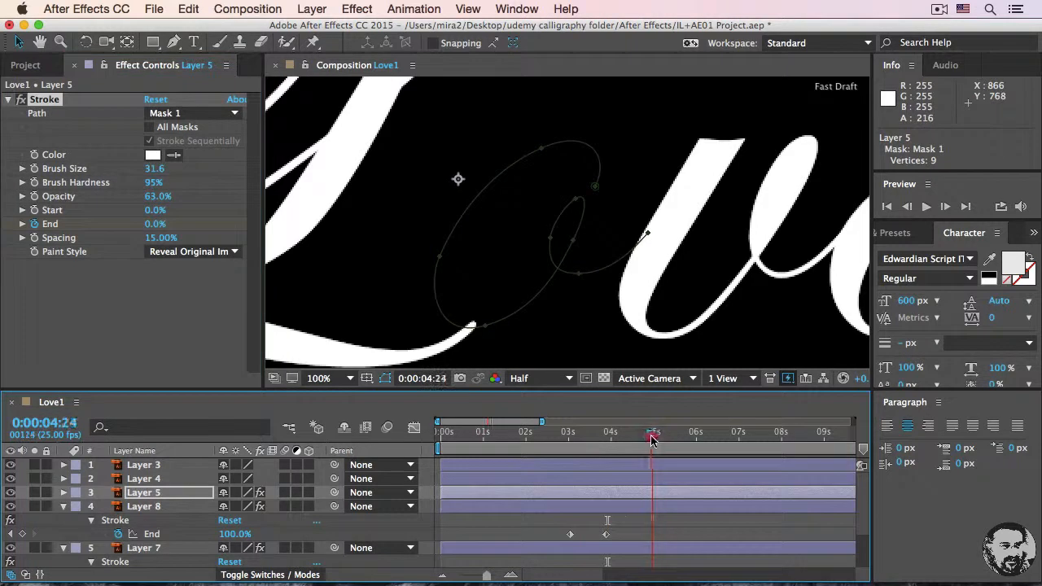
pyautogui.moveTo(158, 224); pyautogui.dragTo(255, 225)
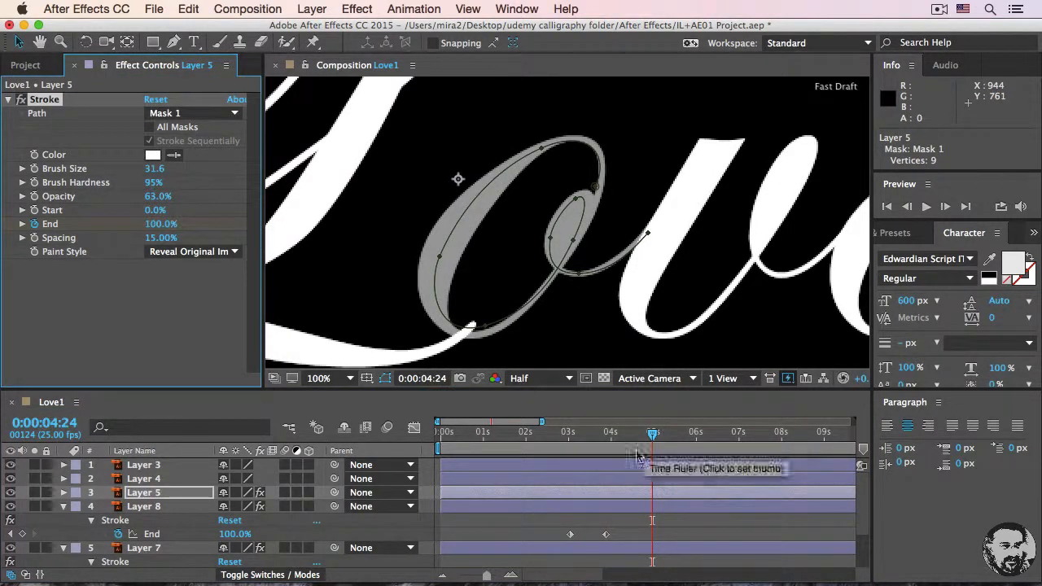
# - Trace the letter "v" on Layer 4 with an open Pen mask path from its top to the stroke joining the "e"
pyautogui.click(164, 482)
pyautogui.click(173, 42)
pyautogui.moveTo(725, 130); pyautogui.dragTo(709, 159)
pyautogui.moveTo(664, 237); pyautogui.dragTo(646, 269)
pyautogui.moveTo(652, 331); pyautogui.dragTo(684, 350)
pyautogui.moveTo(721, 300); pyautogui.dragTo(747, 273)
pyautogui.moveTo(814, 151); pyautogui.dragTo(761, 200)
pyautogui.moveTo(771, 272); pyautogui.dragTo(803, 292)
pyautogui.click(850, 231)
# - Apply a Stroke effect to Layer 4 with Brush Size 32.9, Brush Hardness 100% and Opacity 59%
pyautogui.click(356, 9)
pyautogui.click(359, 41)
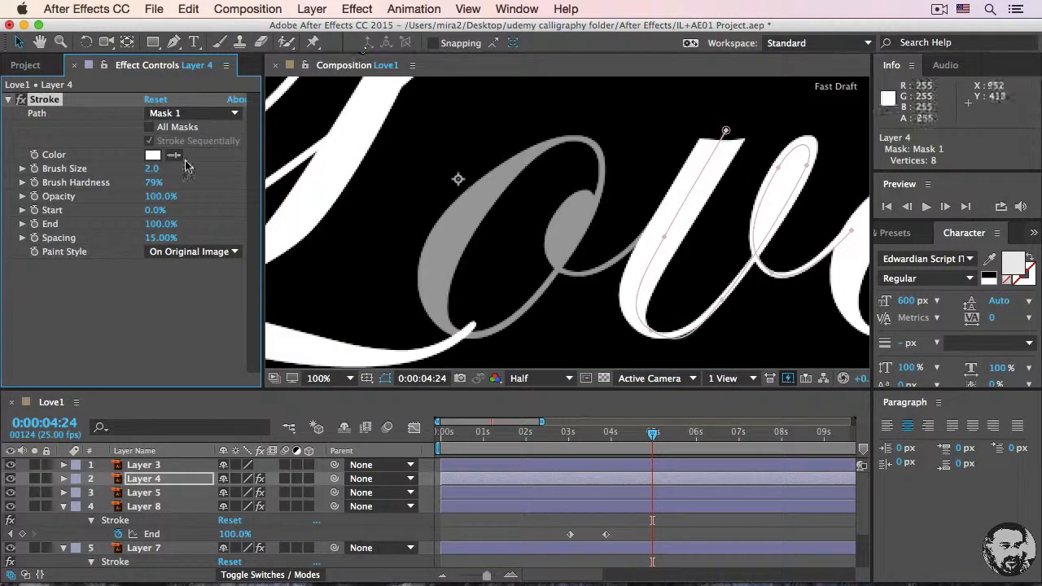
pyautogui.moveTo(152, 168)
pyautogui.mouseDown()
pyautogui.moveTo(407, 173)
pyautogui.moveTo(340, 184)
pyautogui.moveTo(354, 184)
pyautogui.mouseUp()
pyautogui.moveTo(161, 196); pyautogui.dragTo(110, 201)
# - Refine the start point and bottom curve of Layer 4's mask path and set its Stroke Paint Style to Reveal Original Image
pyautogui.moveTo(726, 130); pyautogui.dragTo(728, 133)
pyautogui.click(651, 332)
pyautogui.moveTo(680, 350); pyautogui.dragTo(644, 333)
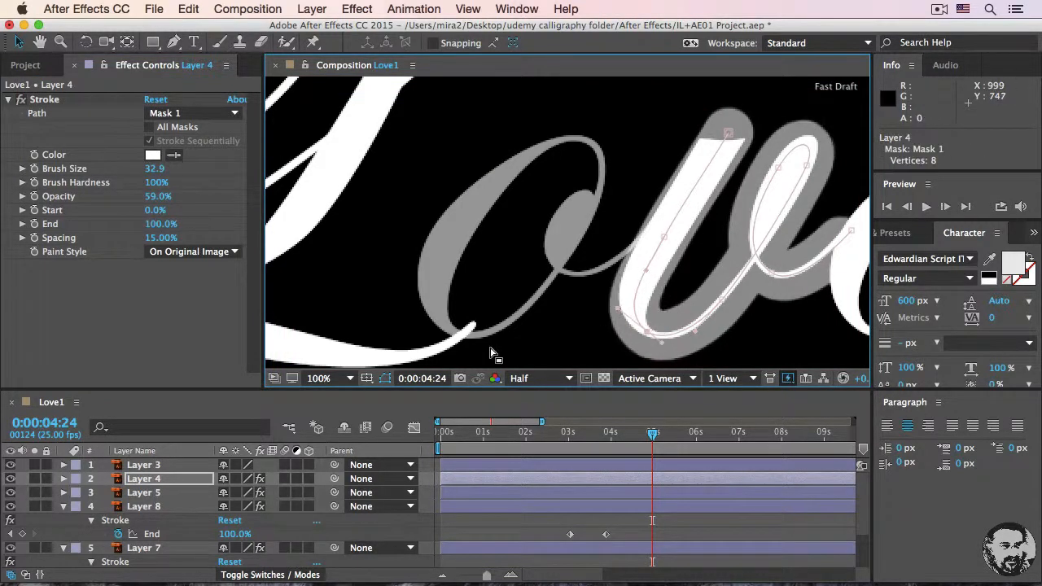
pyautogui.click(195, 251)
pyautogui.click(202, 298)
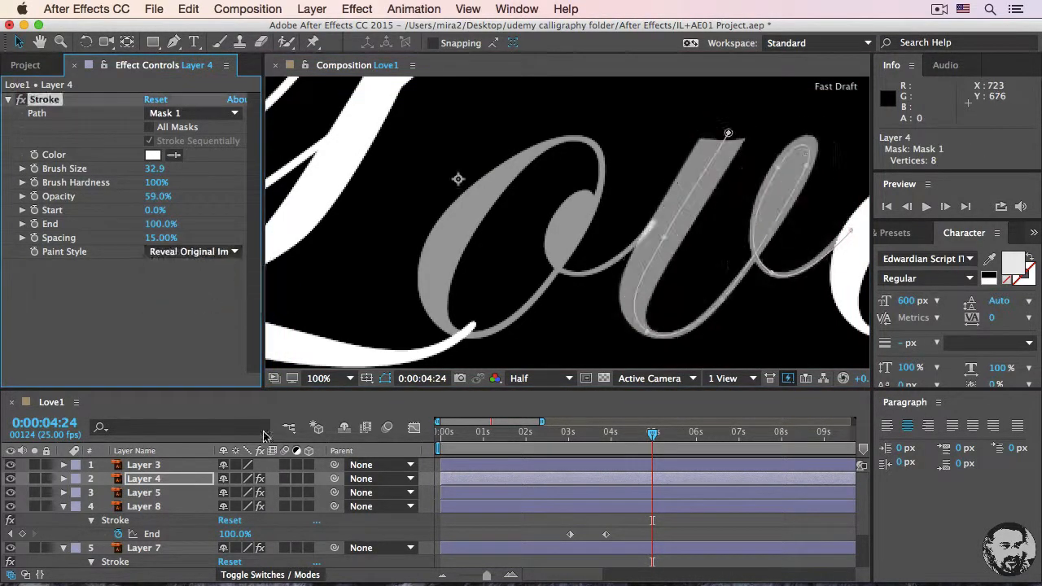
# - Reveal Layer 5's keyframes and keyframe Layer 4's Stroke End from 0% at 0:00:05:01 to 100% at 0:00:06:01
pyautogui.click(363, 525)
pyautogui.press('u')
pyautogui.moveTo(654, 435); pyautogui.dragTo(656, 435)
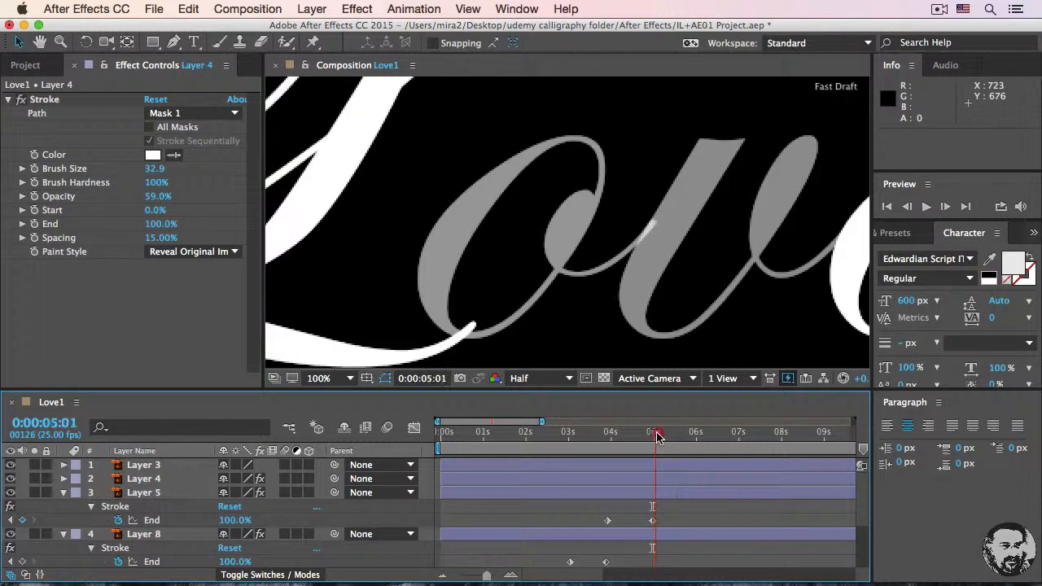
pyautogui.click(165, 482)
pyautogui.click(36, 227)
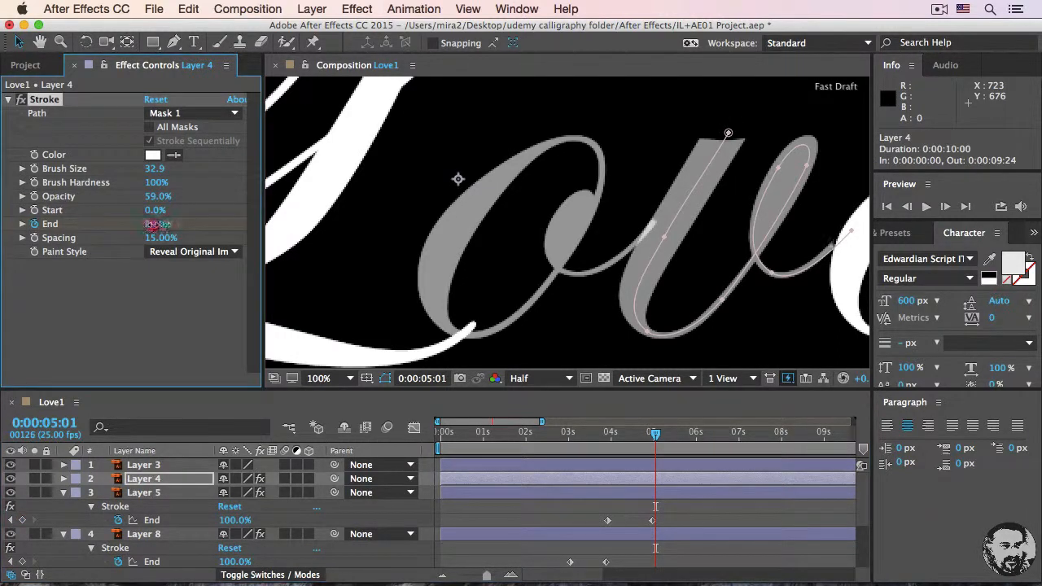
pyautogui.moveTo(165, 224); pyautogui.dragTo(76, 228)
pyautogui.moveTo(657, 434); pyautogui.dragTo(698, 438)
pyautogui.moveTo(155, 225); pyautogui.dragTo(261, 227)
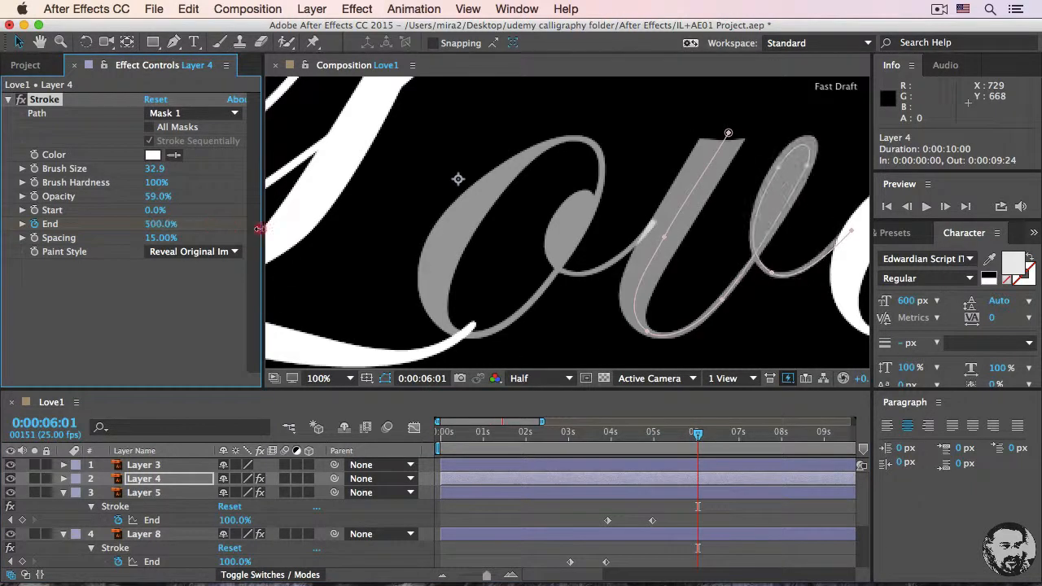
# - Trace the letter "e" on Layer 3 with an open Pen mask path from its inner crossbar to the tip of its tail
pyautogui.click(186, 465)
pyautogui.press('space')
pyautogui.moveTo(639, 287); pyautogui.dragTo(421, 282)
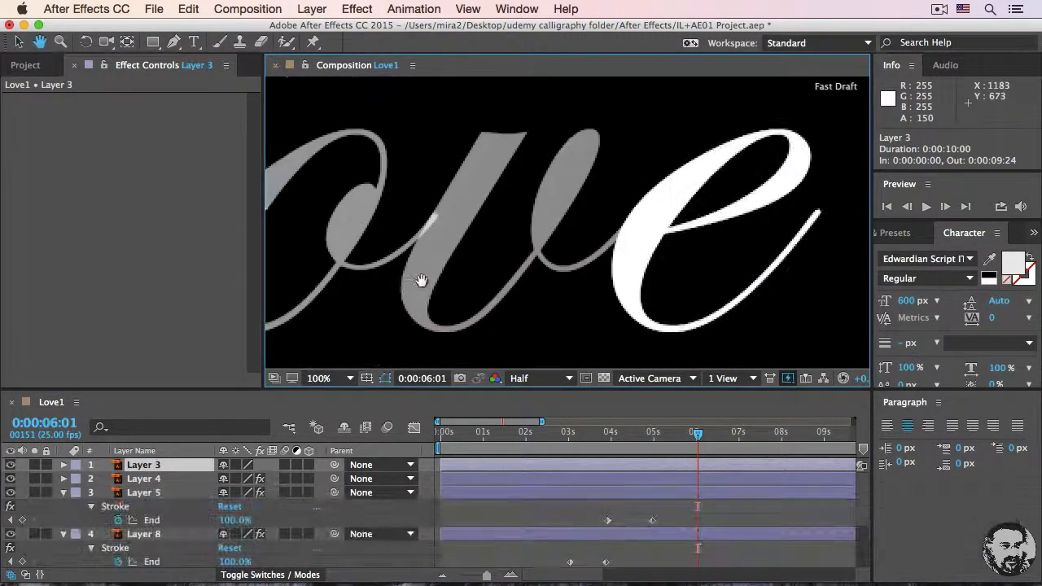
pyautogui.click(172, 45)
pyautogui.moveTo(673, 229); pyautogui.dragTo(722, 218)
pyautogui.moveTo(790, 177); pyautogui.dragTo(804, 157)
pyautogui.moveTo(768, 132); pyautogui.dragTo(732, 147)
pyautogui.moveTo(659, 207); pyautogui.dragTo(637, 241)
pyautogui.moveTo(631, 290); pyautogui.dragTo(641, 320)
pyautogui.moveTo(690, 325); pyautogui.dragTo(730, 314)
pyautogui.click(797, 240)
pyautogui.click(819, 213)
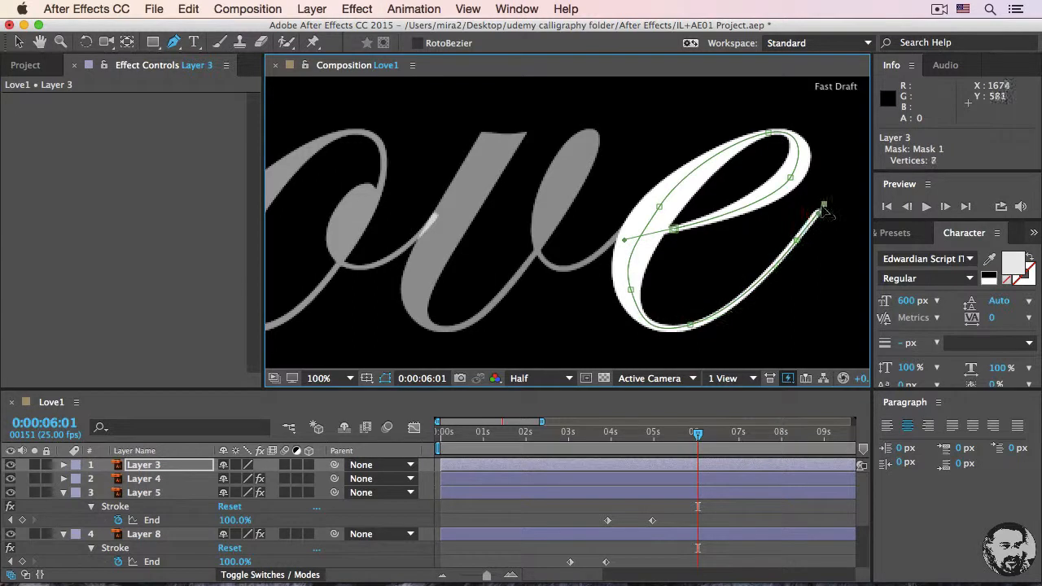
# - Apply a Stroke effect to Layer 3 with an enlarged brush, Brush Hardness 100% and Opacity 54%
pyautogui.click(356, 9)
pyautogui.click(317, 40)
pyautogui.moveTo(159, 168)
pyautogui.mouseDown()
pyautogui.moveTo(359, 185)
pyautogui.moveTo(328, 186)
pyautogui.mouseUp()
pyautogui.moveTo(171, 198)
pyautogui.mouseDown()
pyautogui.moveTo(109, 199)
pyautogui.moveTo(127, 199)
pyautogui.mouseUp()
# - Adjust the vertices and handles on the outer curve of the "e" mask path and set Layer 3's Brush Size to 32.8
pyautogui.click(653, 215)
pyautogui.moveTo(674, 180); pyautogui.dragTo(679, 180)
pyautogui.moveTo(653, 215); pyautogui.dragTo(655, 213)
pyautogui.moveTo(152, 168); pyautogui.dragTo(179, 173)
pyautogui.moveTo(655, 213); pyautogui.dragTo(660, 212)
pyautogui.moveTo(619, 263); pyautogui.dragTo(624, 265)
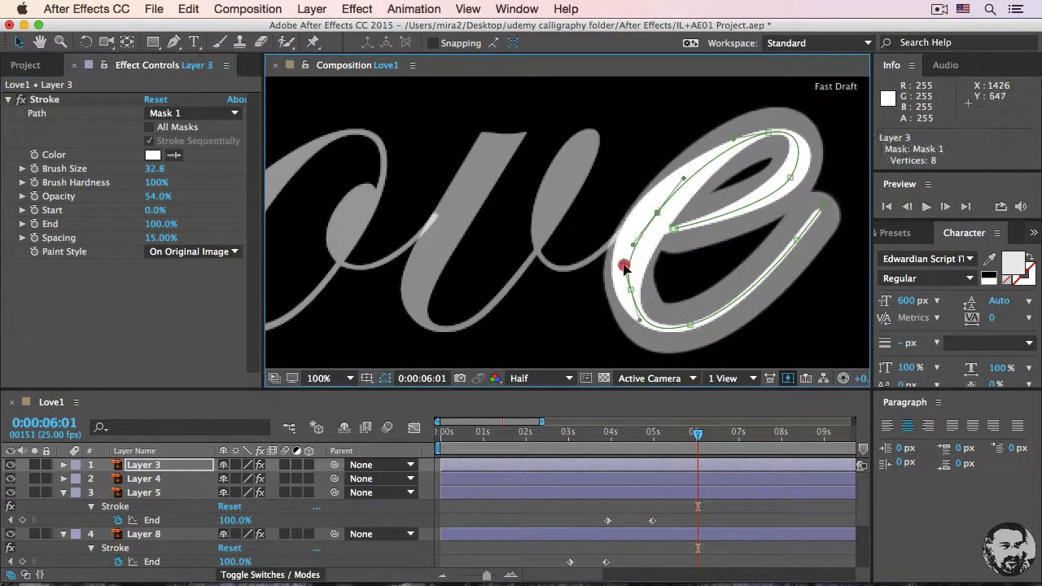
pyautogui.click(631, 291)
pyautogui.moveTo(640, 320)
pyautogui.mouseDown()
pyautogui.moveTo(634, 308)
pyautogui.moveTo(651, 332)
pyautogui.mouseUp()
# - Set Layer 3's Stroke Paint Style to Reveal Original Image and reveal Layer 4's End keyframes in the timeline
pyautogui.click(199, 253)
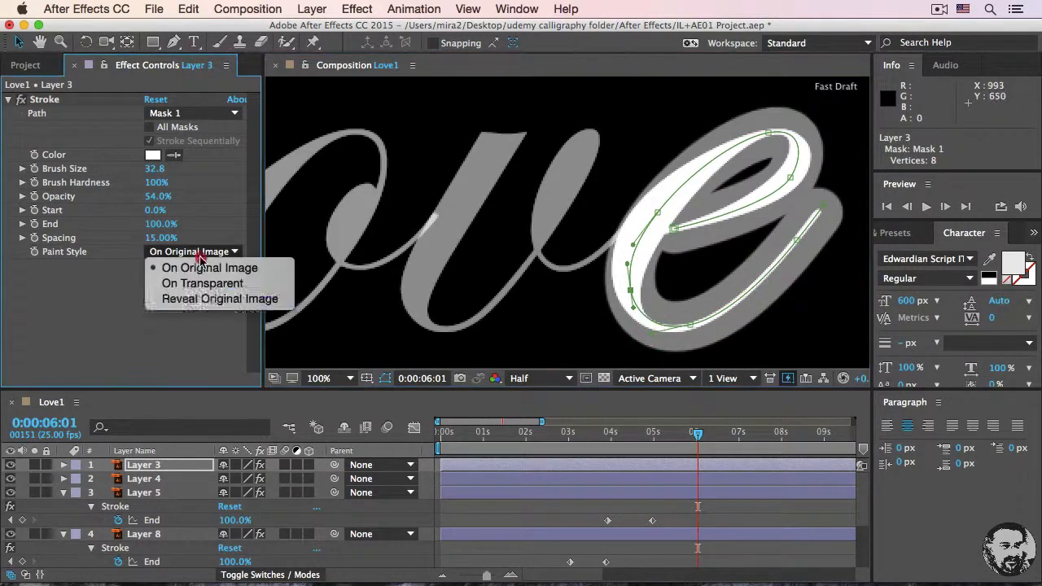
pyautogui.click(187, 299)
pyautogui.moveTo(697, 435)
pyautogui.mouseDown()
pyautogui.moveTo(675, 436)
pyautogui.moveTo(697, 435)
pyautogui.mouseUp()
pyautogui.press('u')
pyautogui.click(695, 516)
pyautogui.press('u')
# - Keyframe Layer 3's Stroke End from 0% at 0:00:06:02 to 100% at 0:00:07:01
pyautogui.click(178, 469)
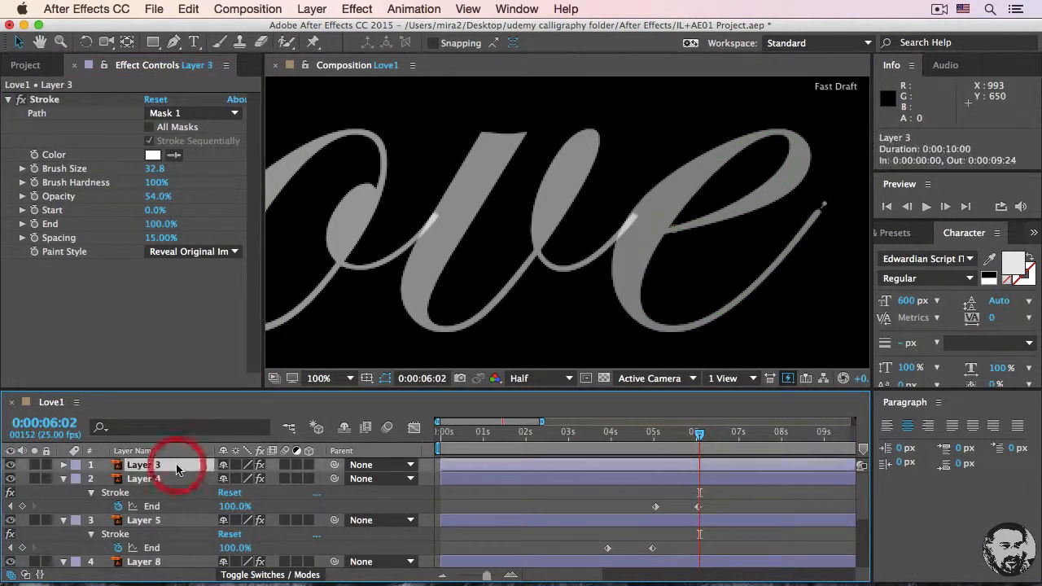
pyautogui.click(34, 224)
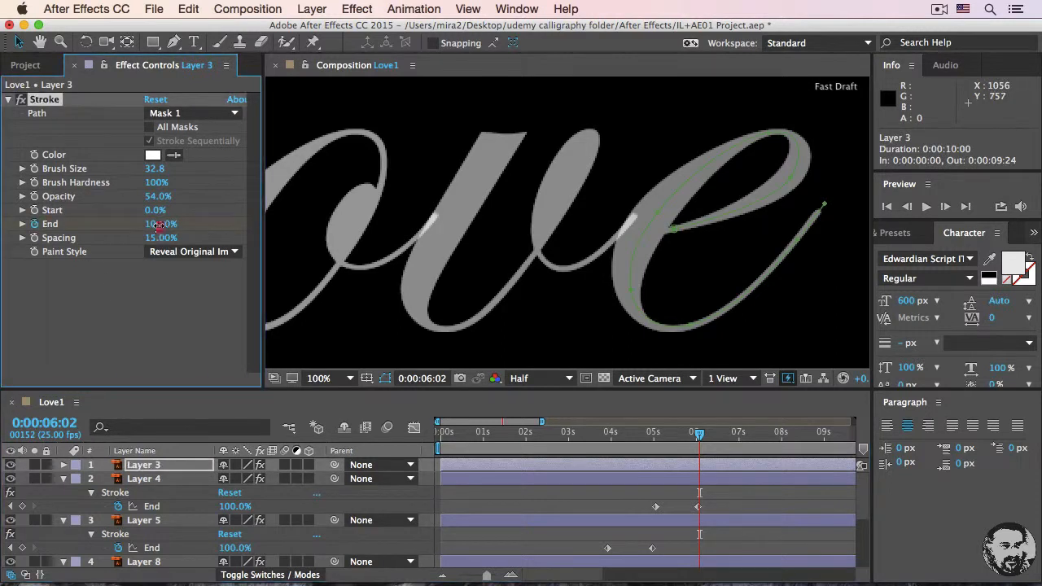
pyautogui.moveTo(159, 225); pyautogui.dragTo(44, 226)
pyautogui.moveTo(707, 436); pyautogui.dragTo(740, 435)
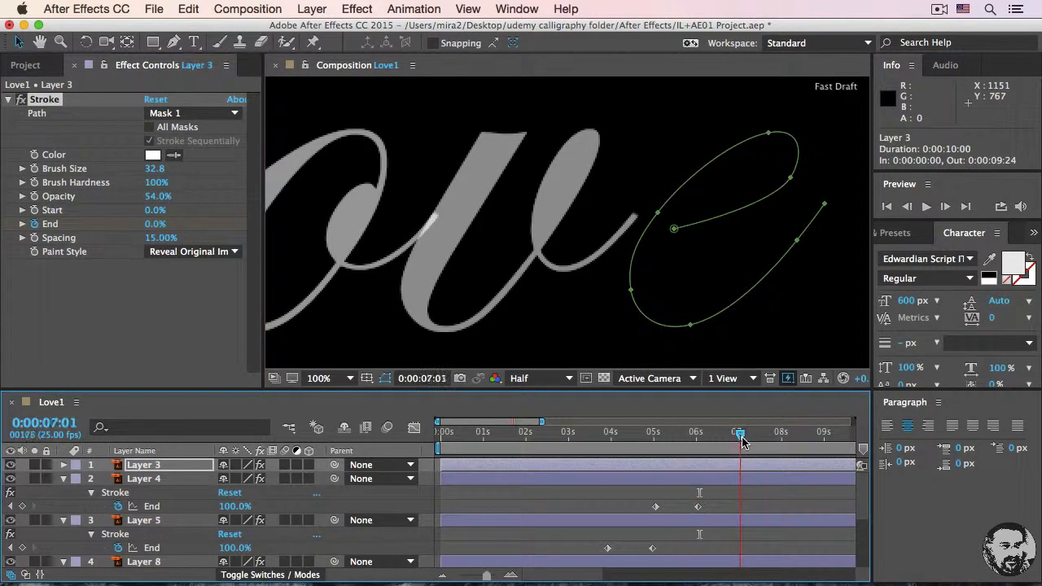
pyautogui.moveTo(155, 225); pyautogui.dragTo(258, 230)
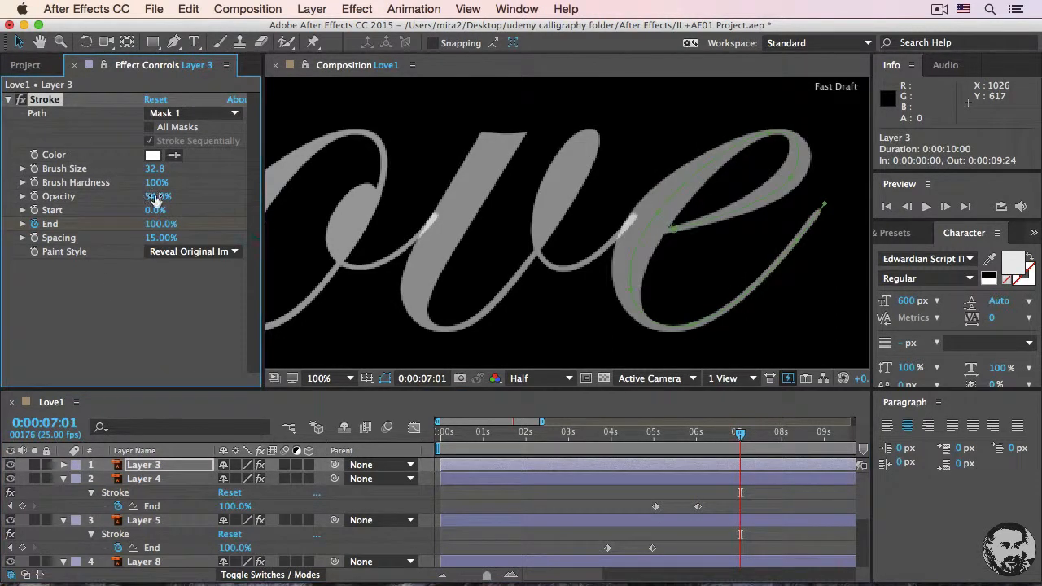
# - Set the Stroke Opacity to 100% on Layers 3, 4 and 5 and fit the composition in view
pyautogui.moveTo(156, 199); pyautogui.dragTo(257, 202)
pyautogui.click(179, 480)
pyautogui.moveTo(156, 197); pyautogui.dragTo(244, 200)
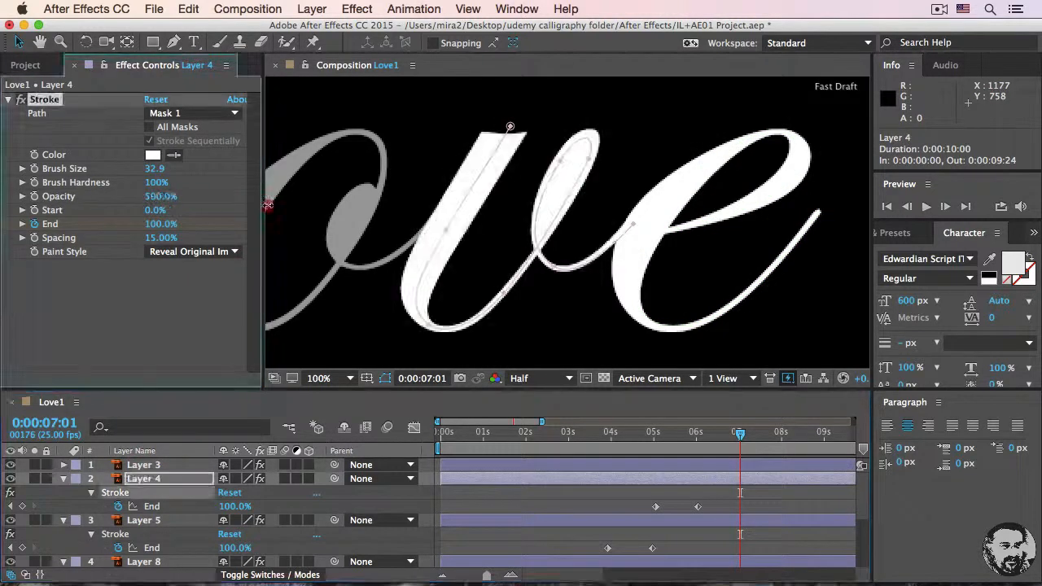
pyautogui.click(151, 521)
pyautogui.moveTo(147, 203); pyautogui.dragTo(245, 200)
pyautogui.click(319, 378)
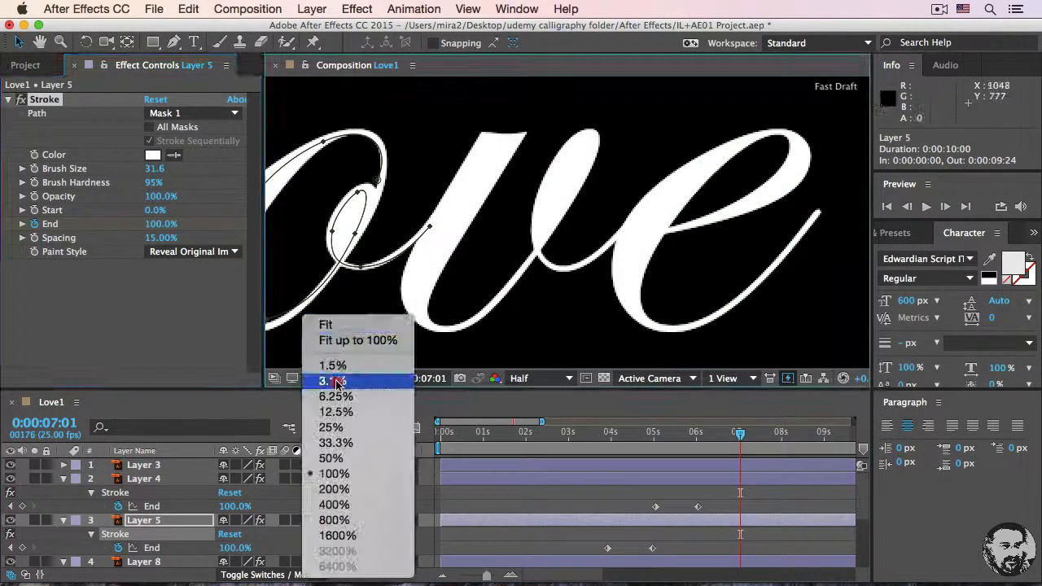
pyautogui.click(337, 327)
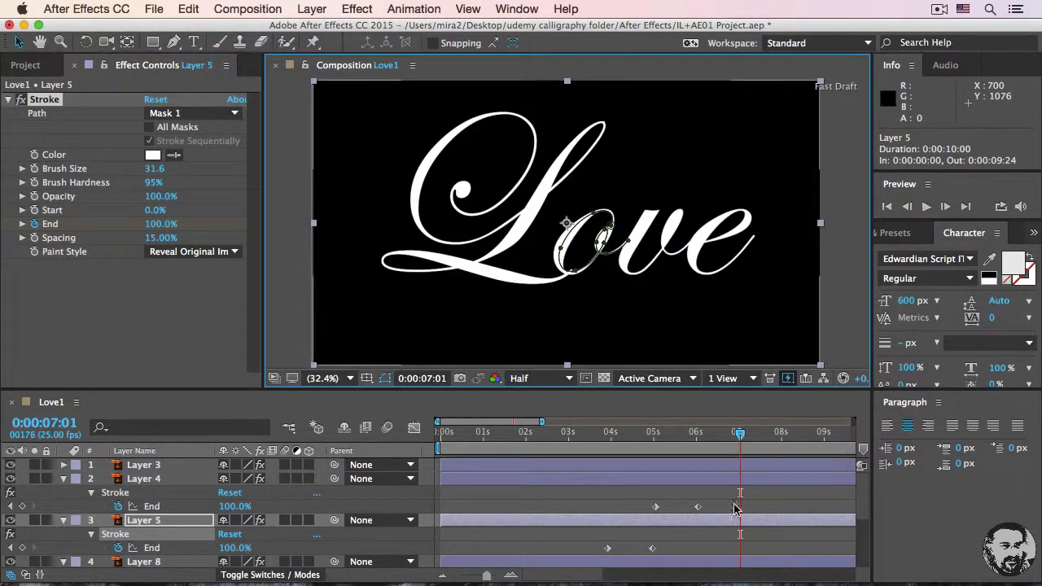
# - Preview the sequential "Love" handwriting animation from 0:00:00:00
pyautogui.moveTo(741, 434)
pyautogui.mouseDown()
pyautogui.moveTo(558, 450)
pyautogui.moveTo(439, 448)
pyautogui.moveTo(432, 438)
pyautogui.mouseUp()
pyautogui.click(293, 288)
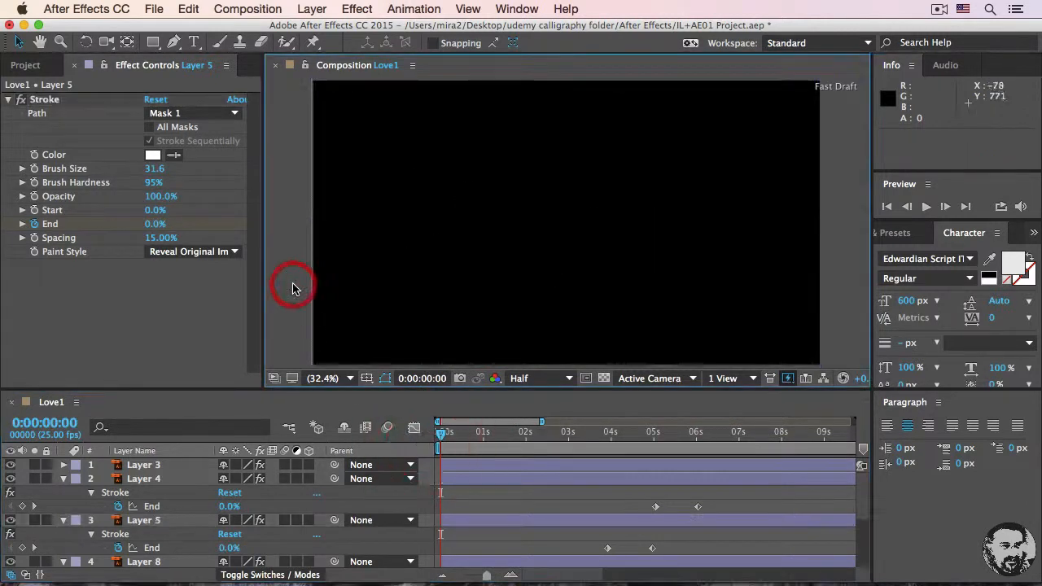
pyautogui.click(925, 208)
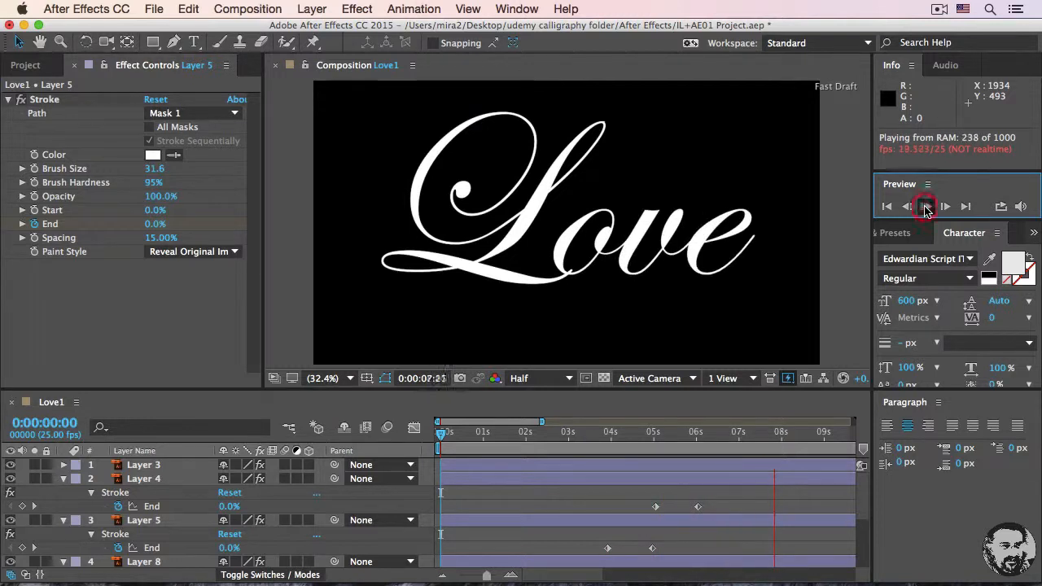
pyautogui.click(926, 208)
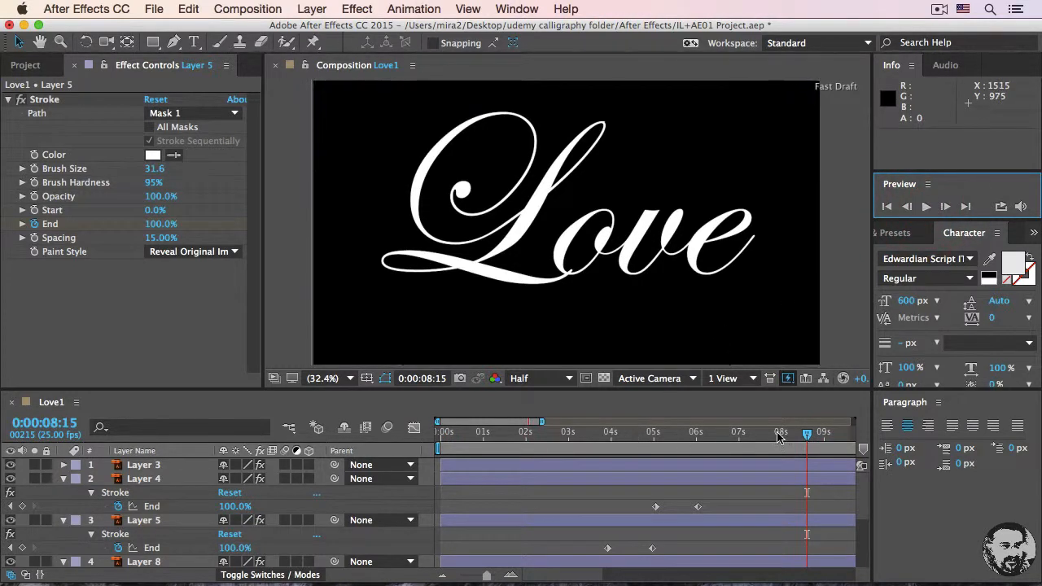
# - At 0:00:04:01, shift Layer 5's mask vertices on the upper curve of the "o" outward to stop the stroke revealing a stray inner piece
pyautogui.moveTo(806, 438); pyautogui.dragTo(612, 452)
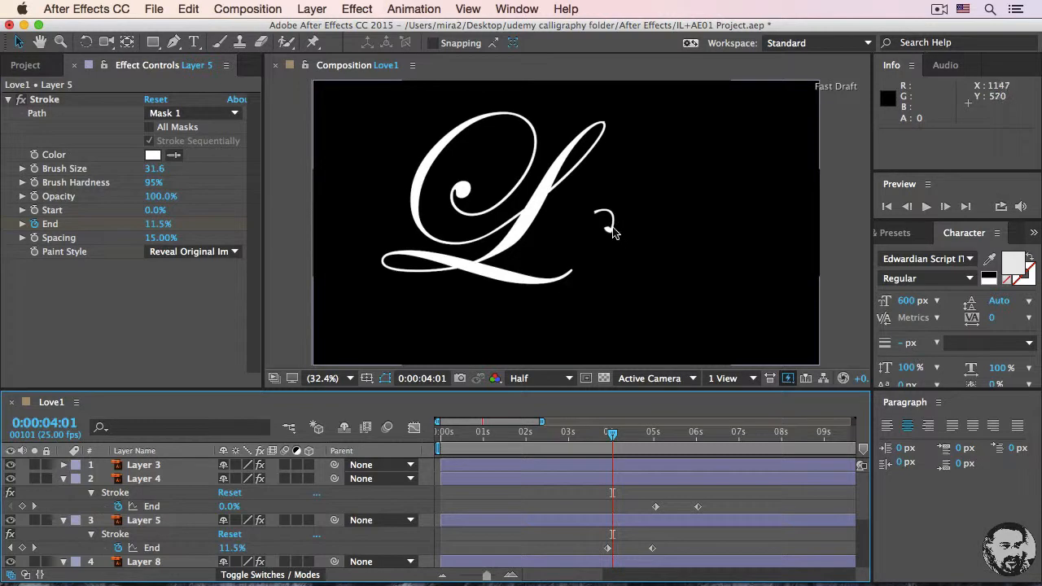
pyautogui.scroll(-2, 566, 517)
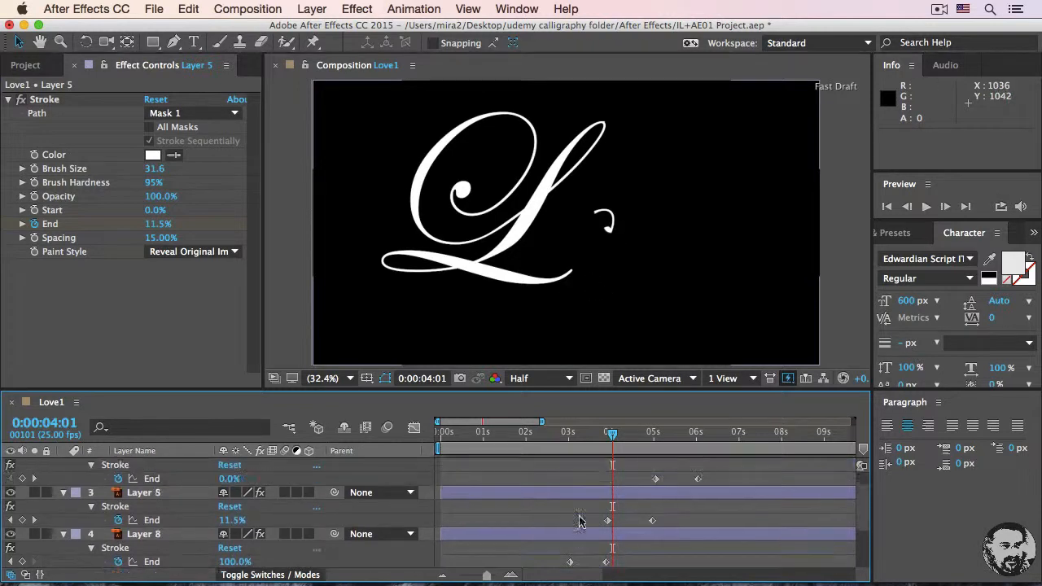
pyautogui.click(176, 495)
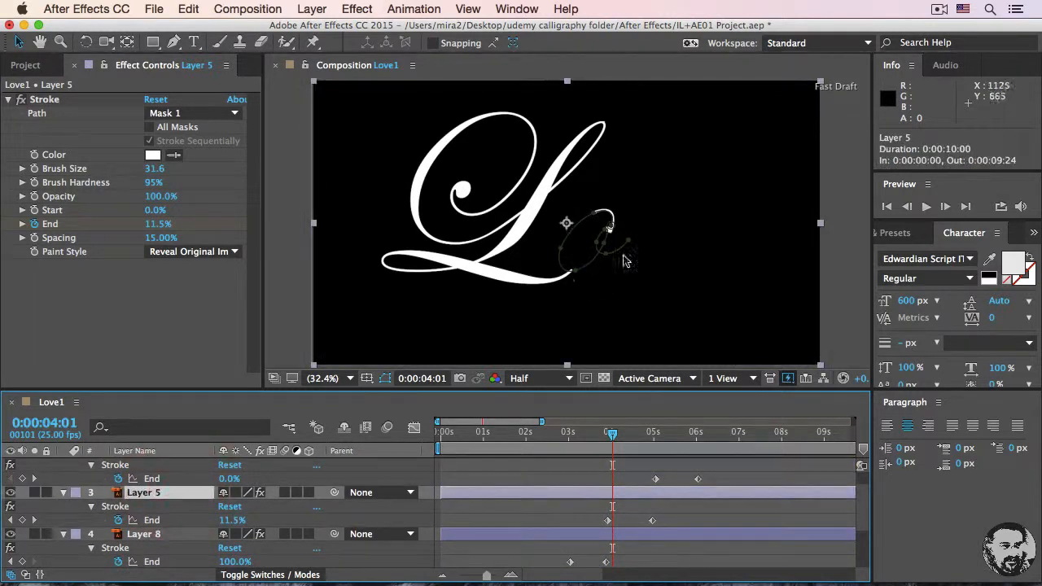
pyautogui.scroll(4, 605, 243)
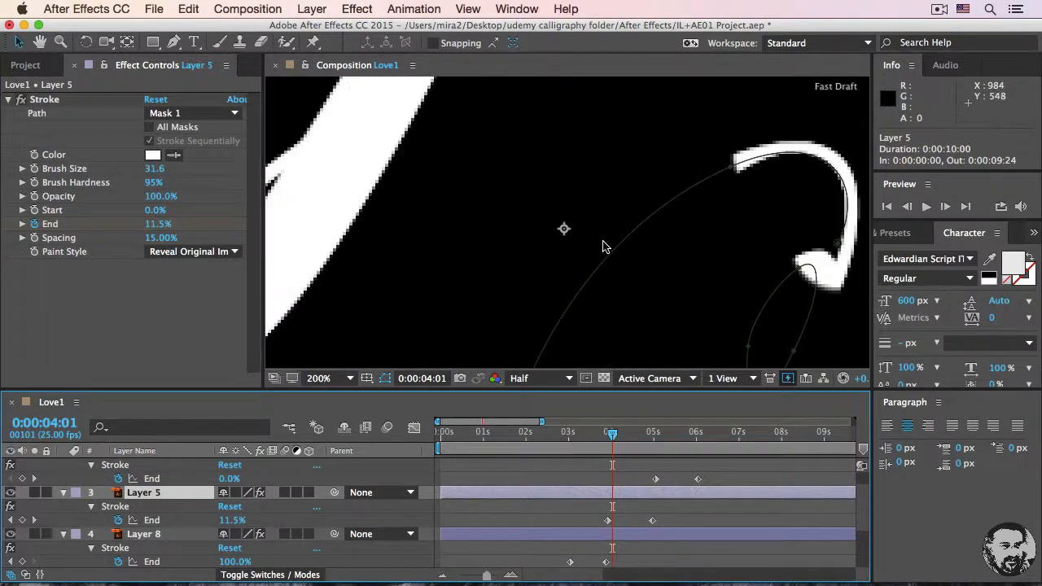
pyautogui.moveTo(633, 259); pyautogui.dragTo(480, 207)
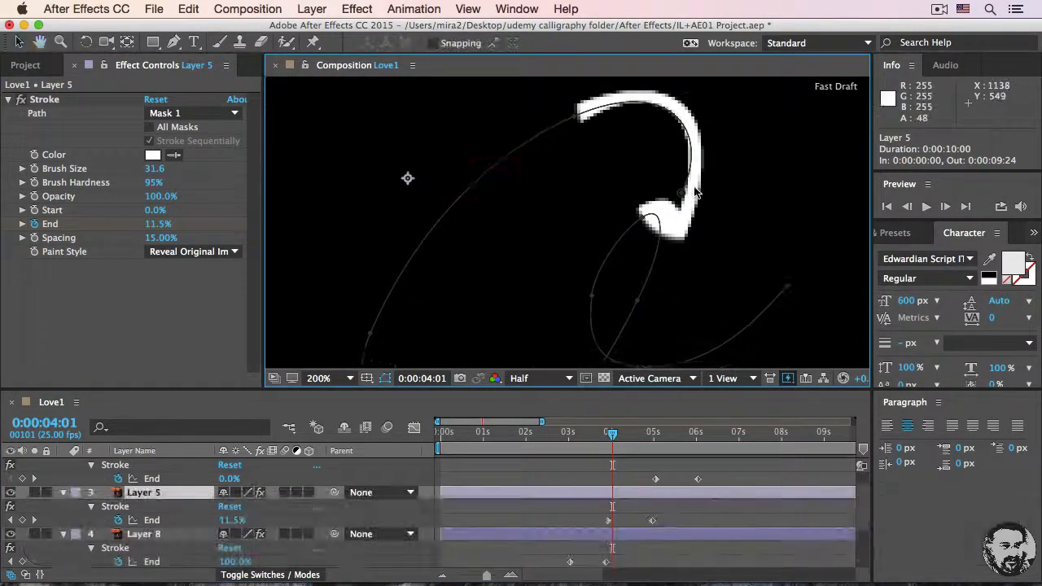
pyautogui.click(684, 187)
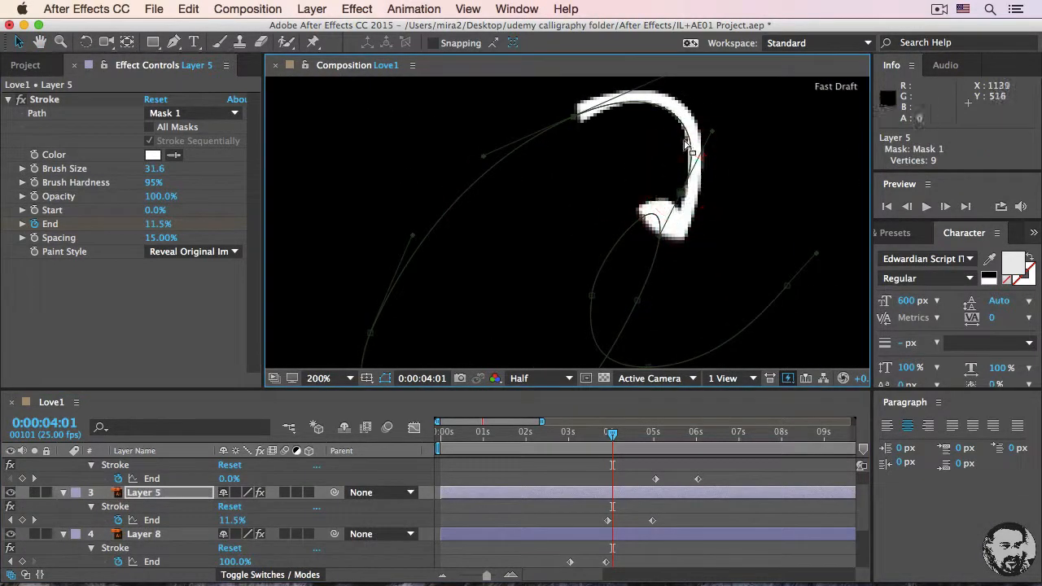
pyautogui.click(692, 147)
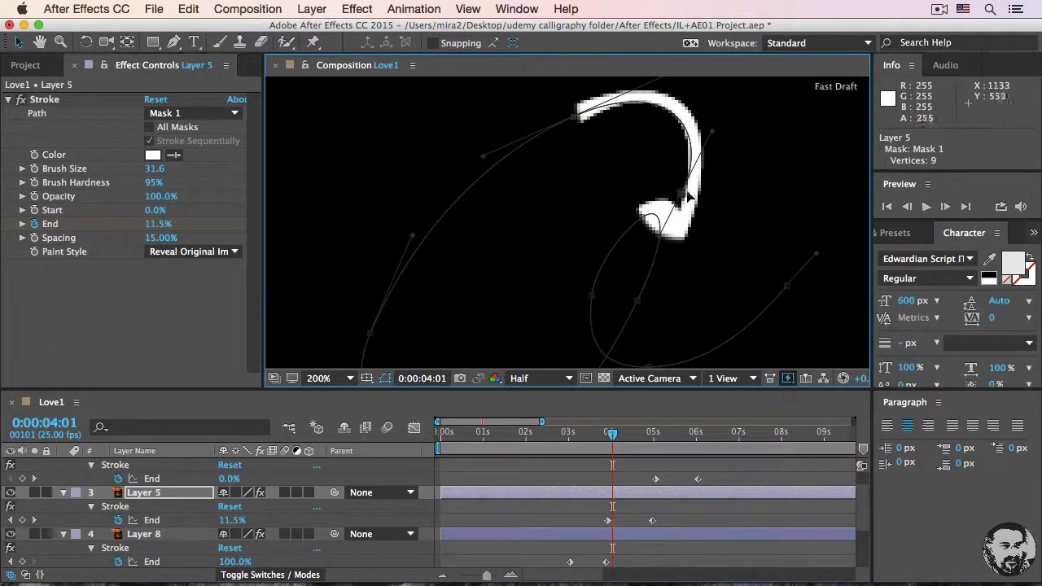
pyautogui.moveTo(682, 197); pyautogui.dragTo(697, 168)
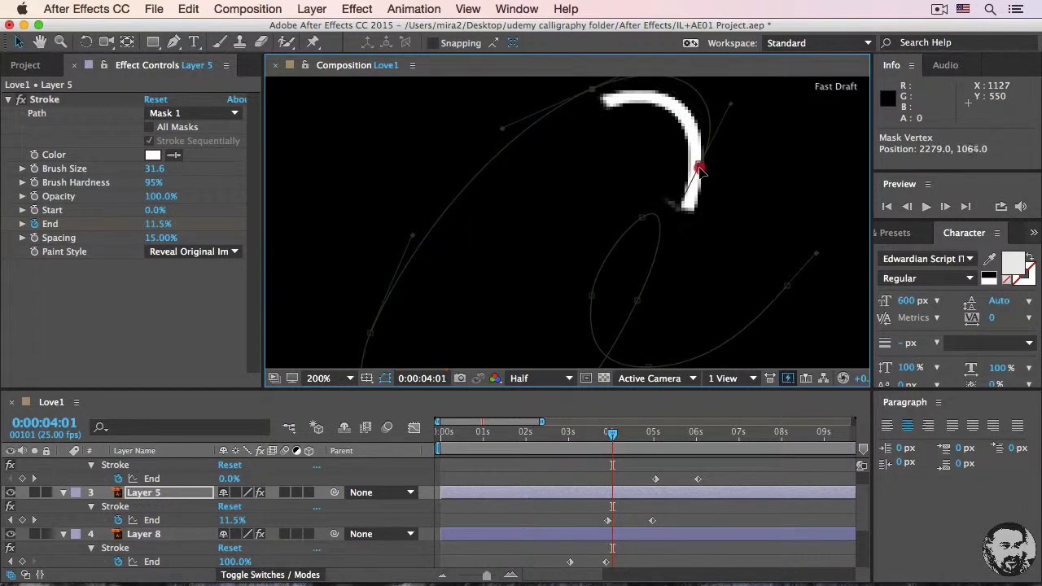
# - At 0:00:06:08, move the starting vertex of Layer 3's "e" mask down and inward so the stroke stops revealing the outer edge
pyautogui.press(',')
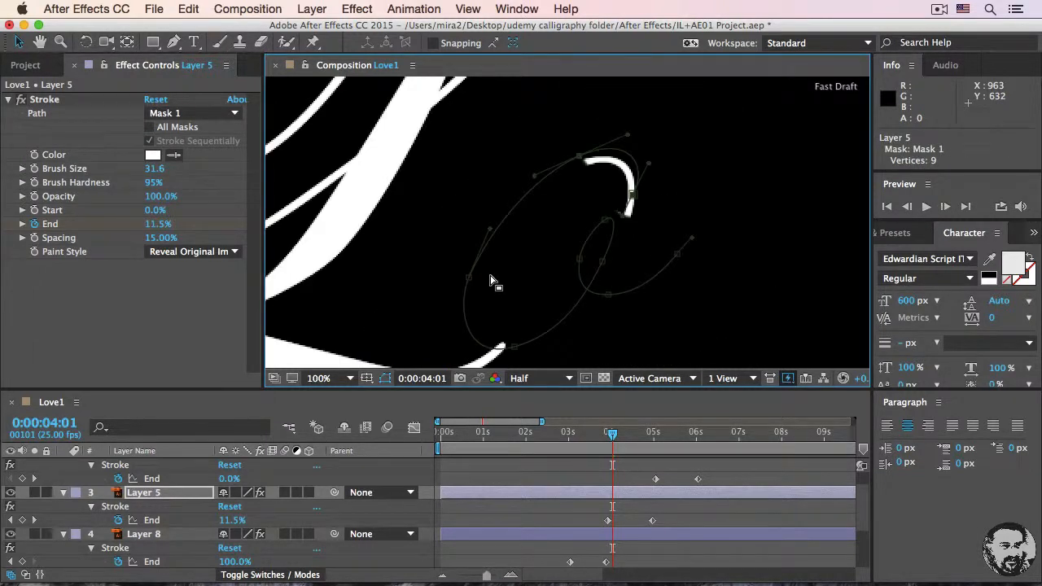
pyautogui.moveTo(624, 284); pyautogui.dragTo(523, 233)
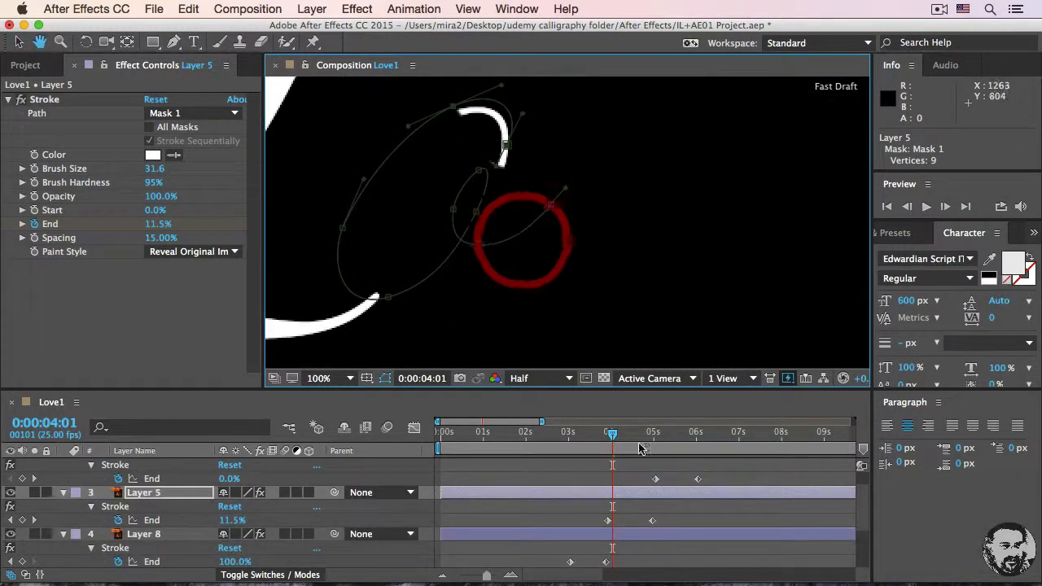
pyautogui.moveTo(623, 440); pyautogui.dragTo(709, 456)
pyautogui.press('space')
pyautogui.moveTo(772, 296); pyautogui.dragTo(652, 309)
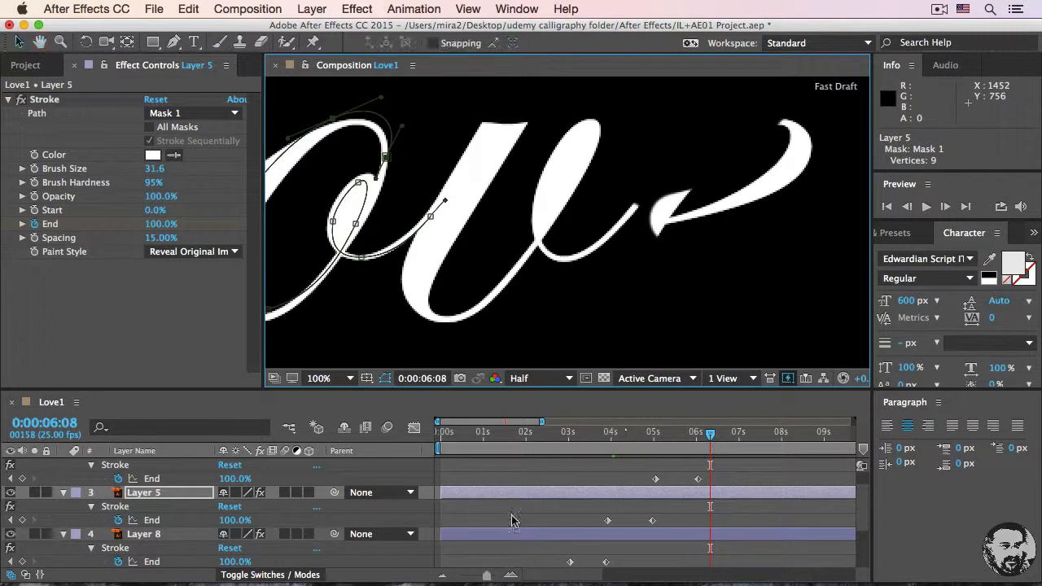
pyautogui.scroll(2, 512, 521)
pyautogui.click(540, 464)
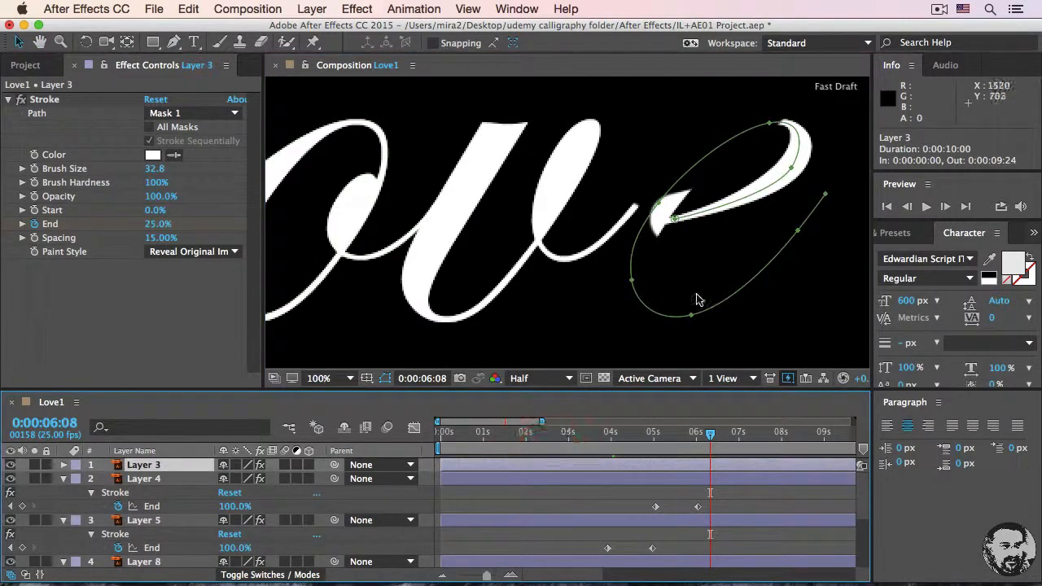
pyautogui.moveTo(675, 220); pyautogui.dragTo(690, 233)
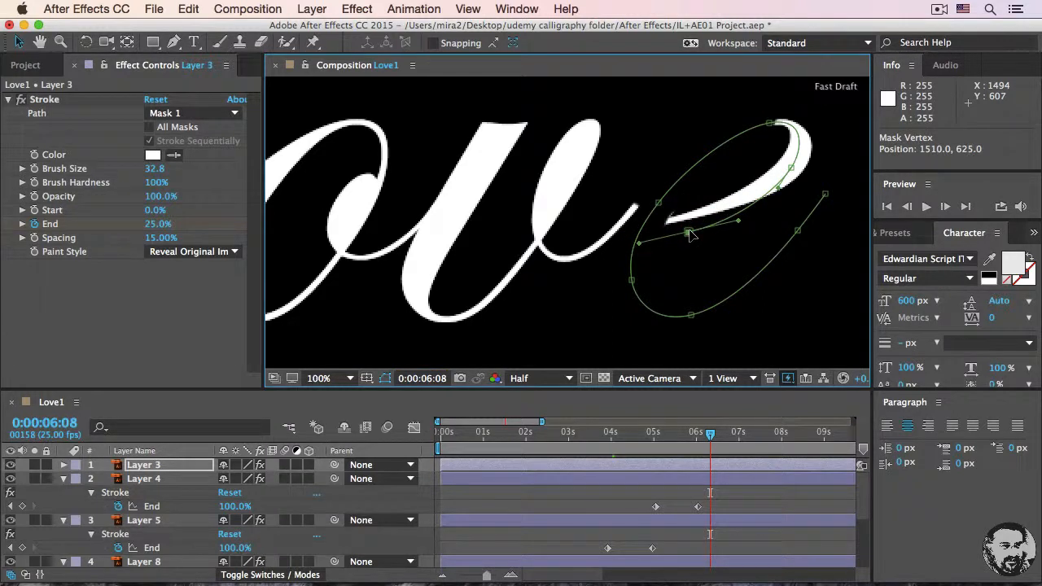
pyautogui.click(689, 235)
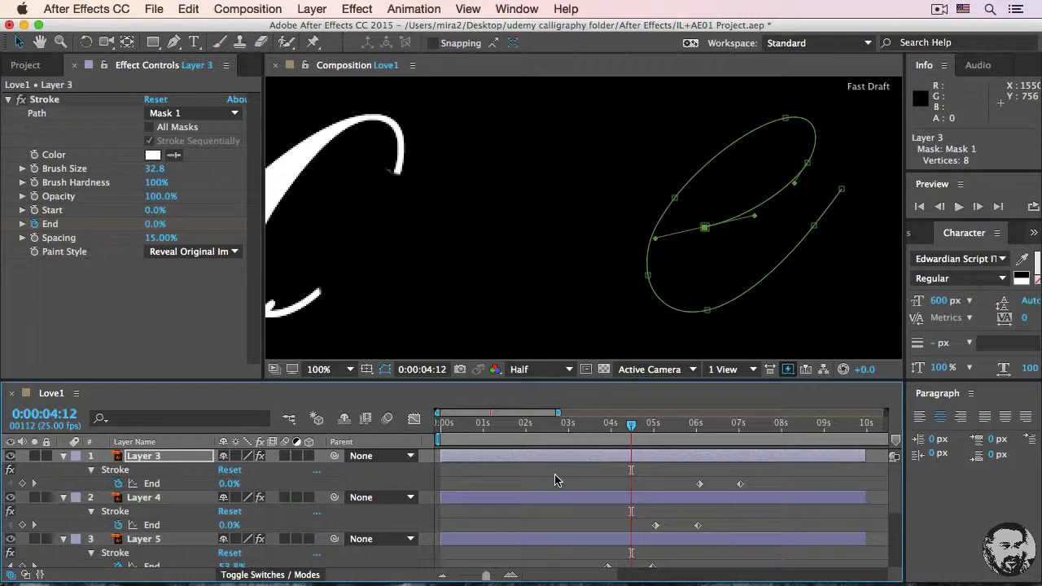
# - Move Layer 5's first Stroke End keyframe to 0:00:04:00 in the enlarged timeline
pyautogui.press('`')
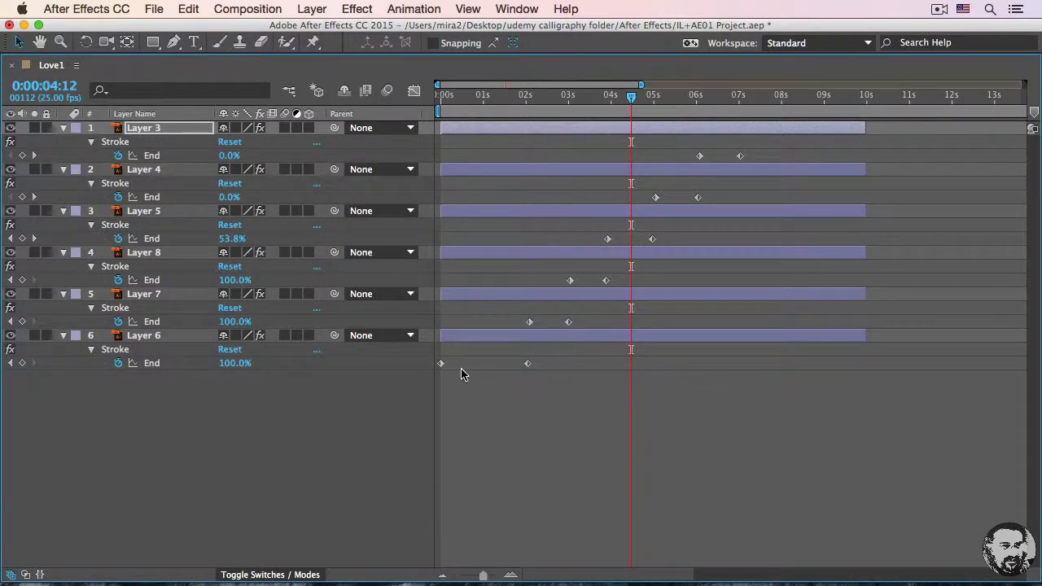
pyautogui.moveTo(440, 365)
pyautogui.moveTo(607, 238); pyautogui.dragTo(614, 240)
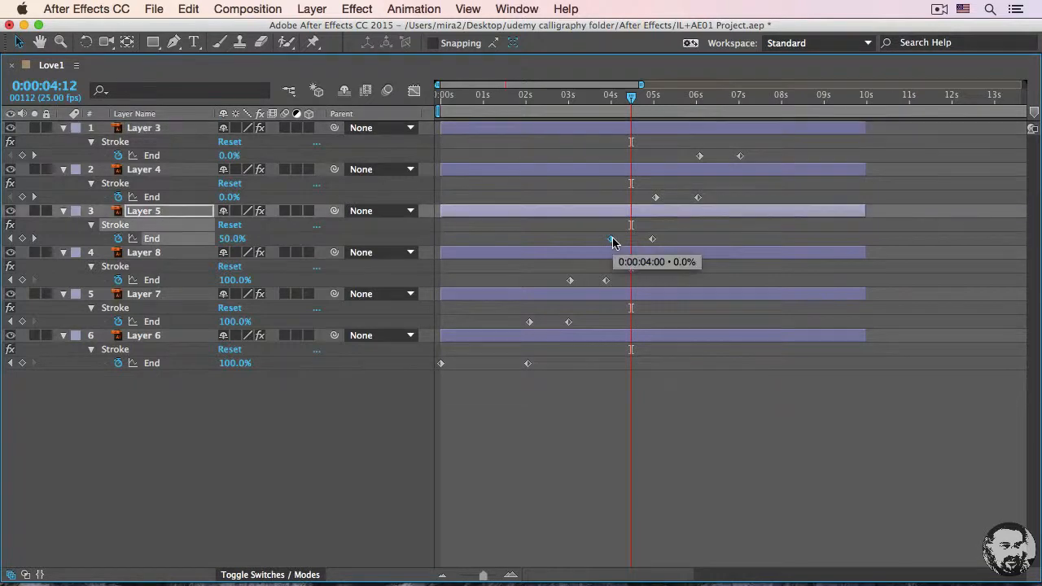
pyautogui.press('`')
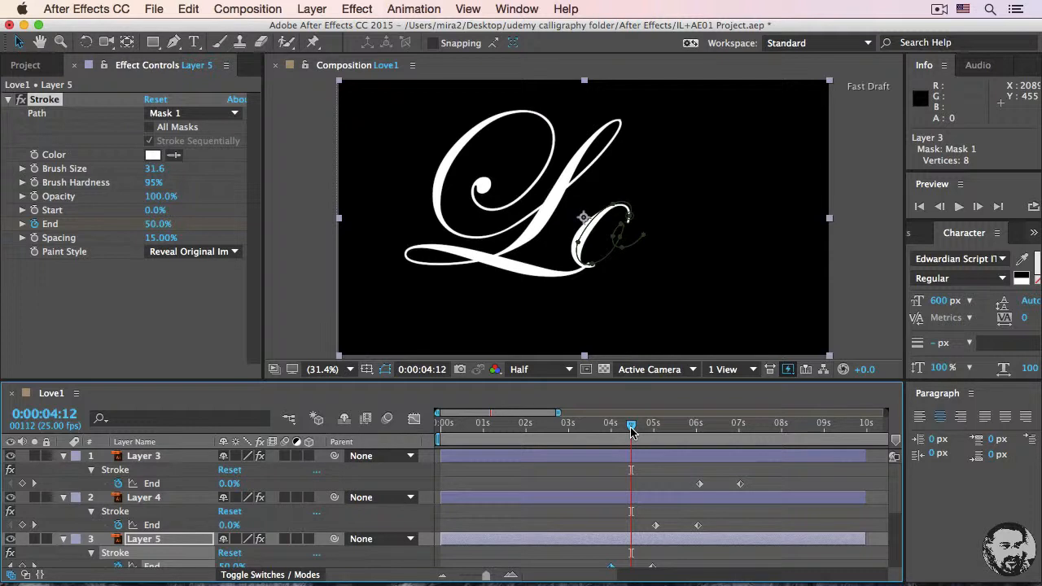
# - Move Layer 5's Stroke End keyframes to the start of the timeline and to 0:00:03:22, aligned with Layer 8's last keyframe
pyautogui.press('`')
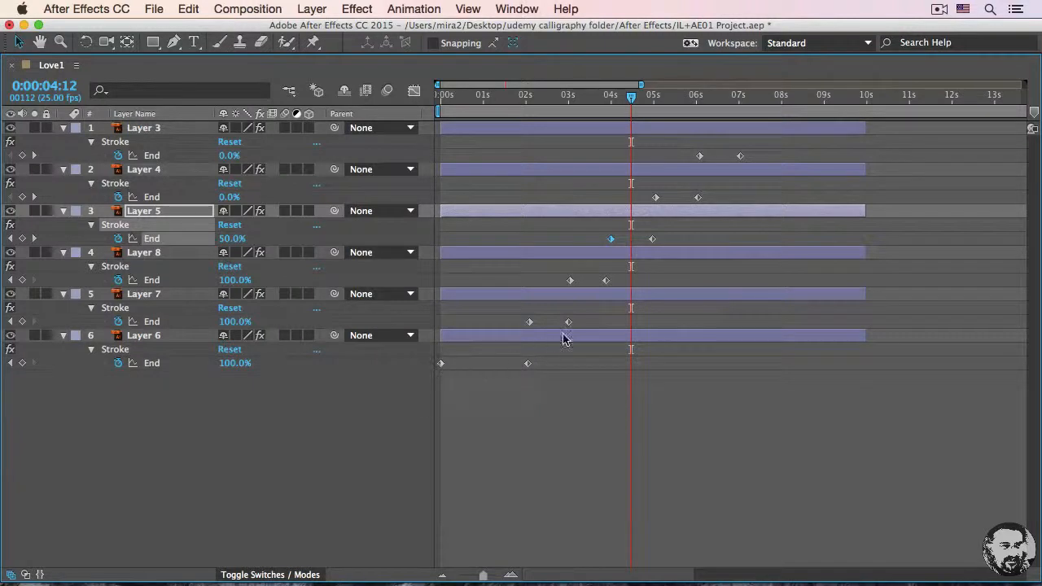
pyautogui.moveTo(606, 282)
pyautogui.moveTo(612, 240); pyautogui.dragTo(548, 251)
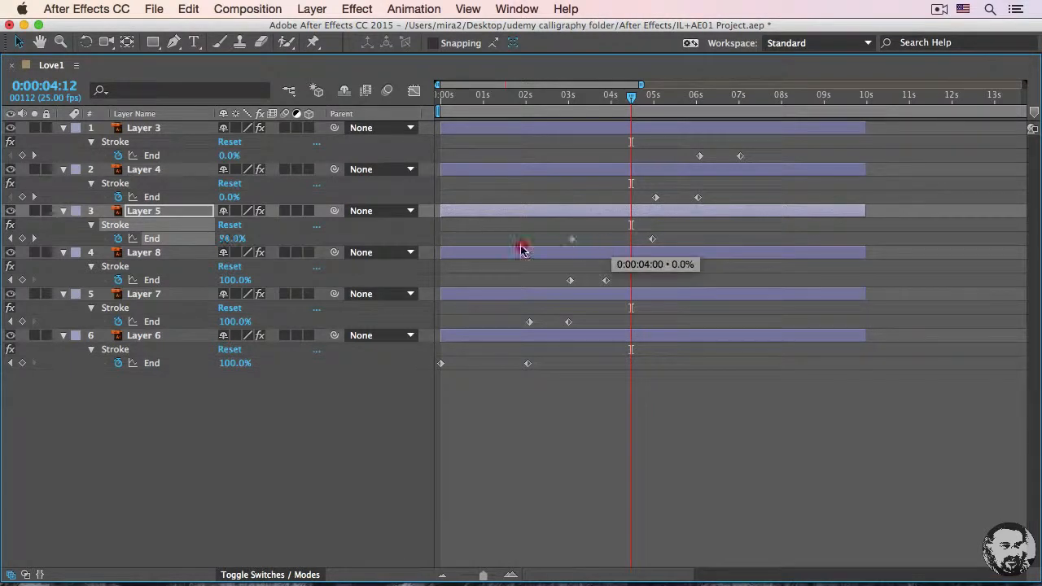
pyautogui.moveTo(442, 246); pyautogui.dragTo(442, 242)
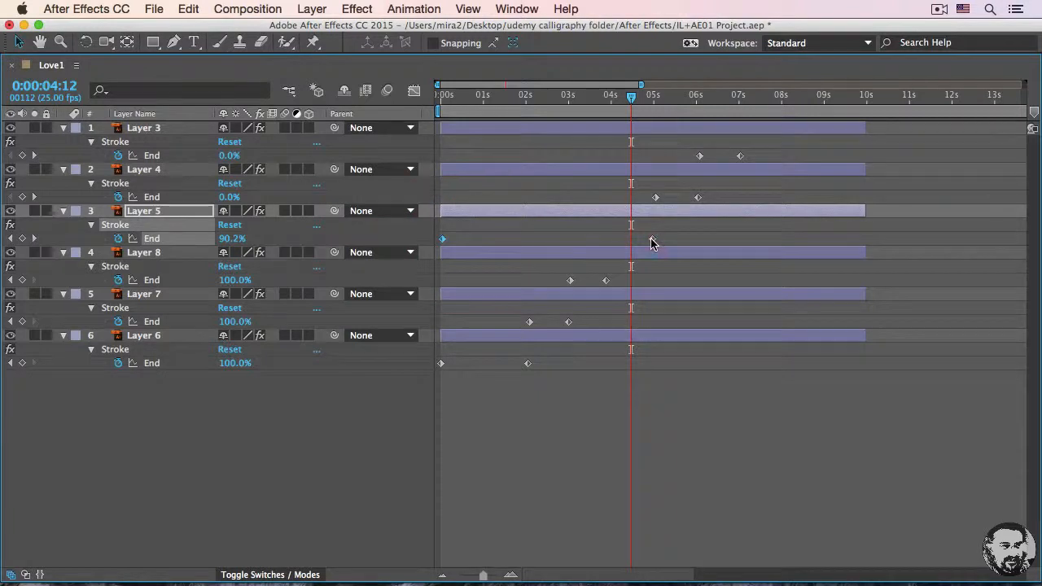
pyautogui.moveTo(604, 242); pyautogui.dragTo(604, 240)
pyautogui.moveTo(631, 114); pyautogui.dragTo(604, 113)
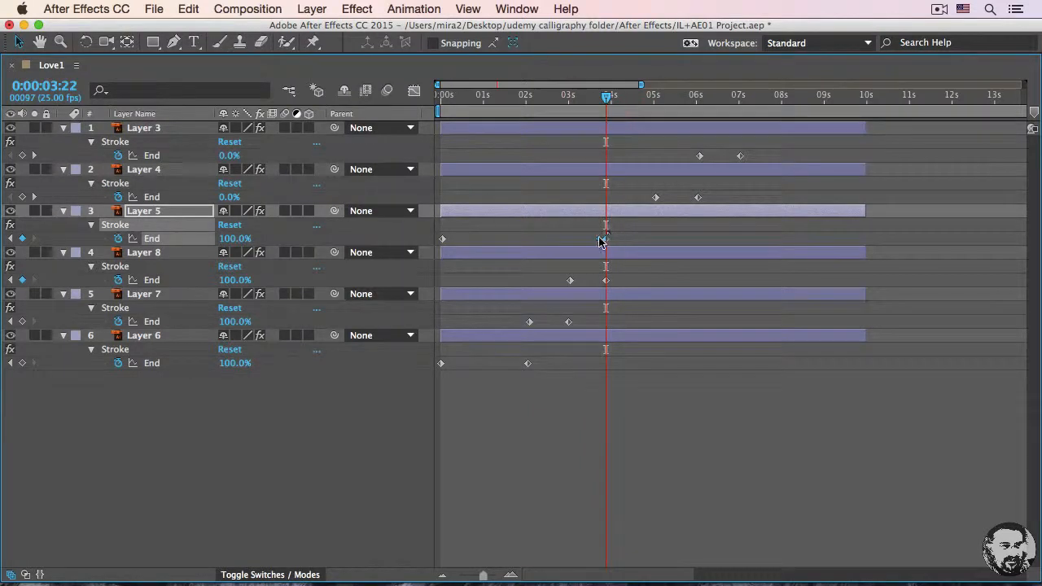
# - Move the Stroke End keyframes of Layers 4 and 3 to 0:00:00:00 and 0:00:03:22 and restore the panel layout
pyautogui.moveTo(654, 197); pyautogui.dragTo(442, 203)
pyautogui.moveTo(698, 197); pyautogui.dragTo(606, 197)
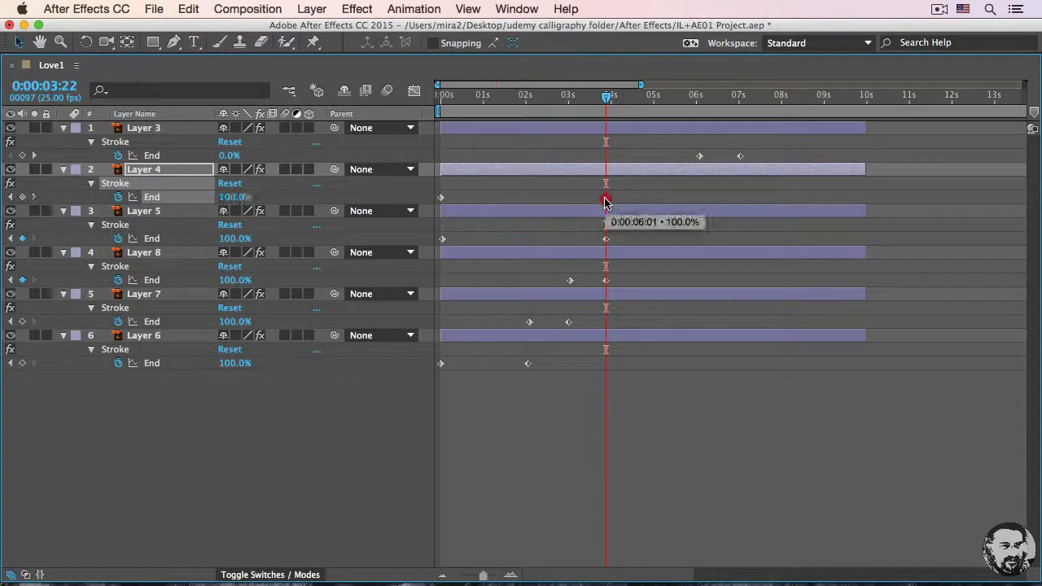
pyautogui.moveTo(699, 157); pyautogui.dragTo(440, 156)
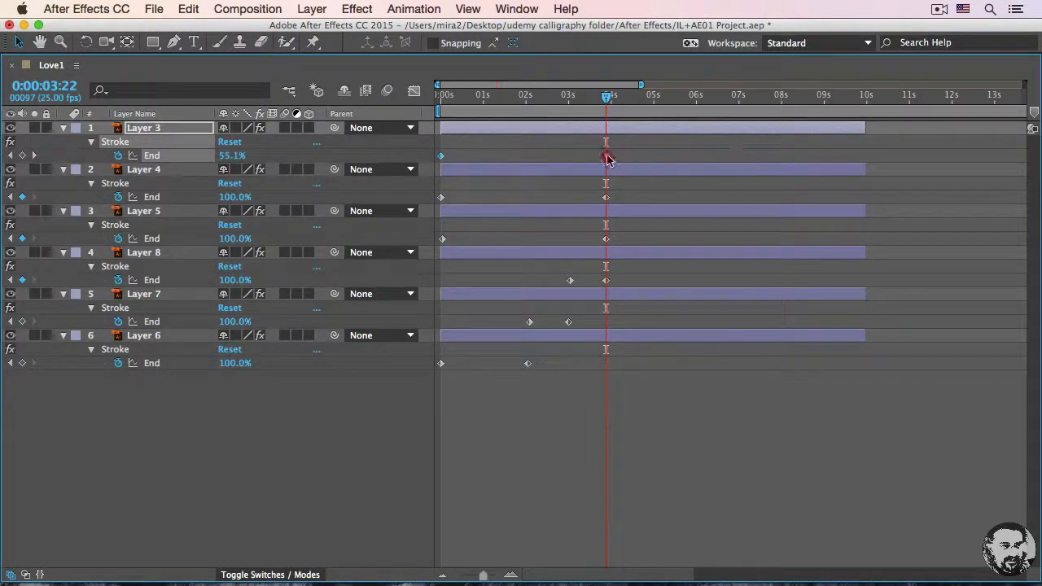
pyautogui.moveTo(625, 155); pyautogui.dragTo(606, 156)
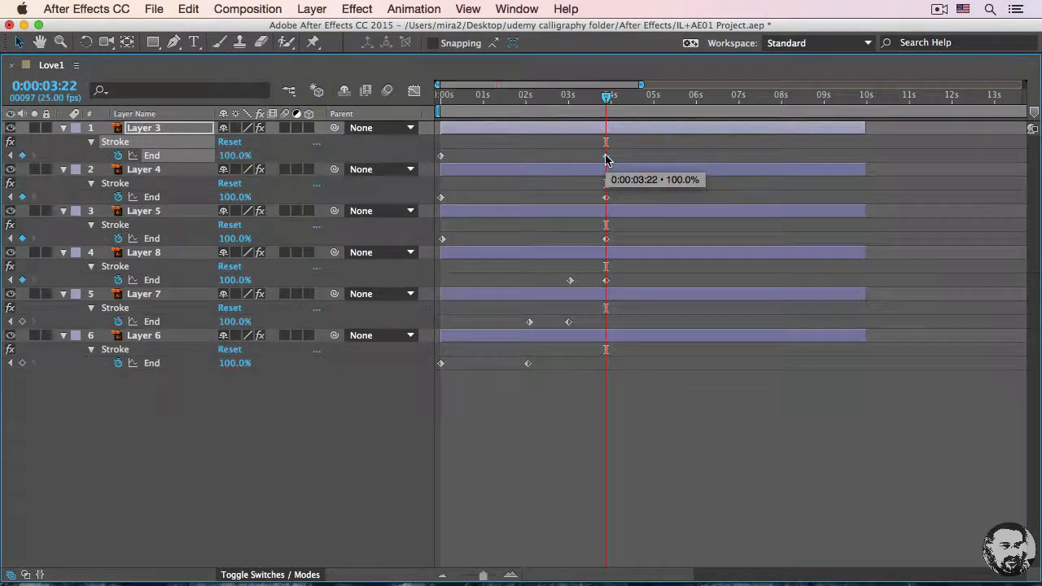
pyautogui.press('`')
# - Preview the retimed animation from 0:00:00:00 to check all the letters drawing at the same time
pyautogui.moveTo(607, 424); pyautogui.dragTo(405, 440)
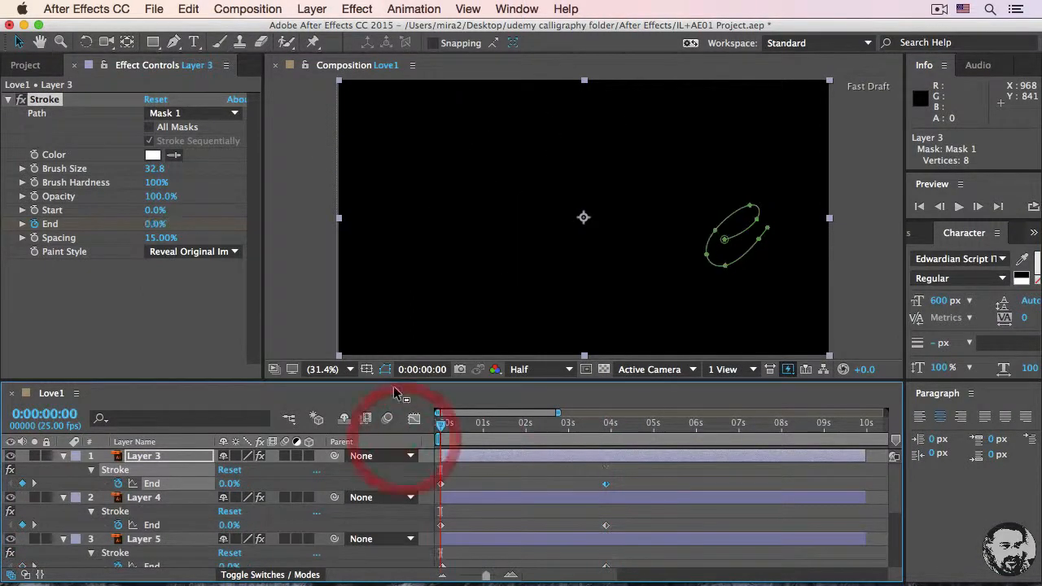
pyautogui.click(313, 242)
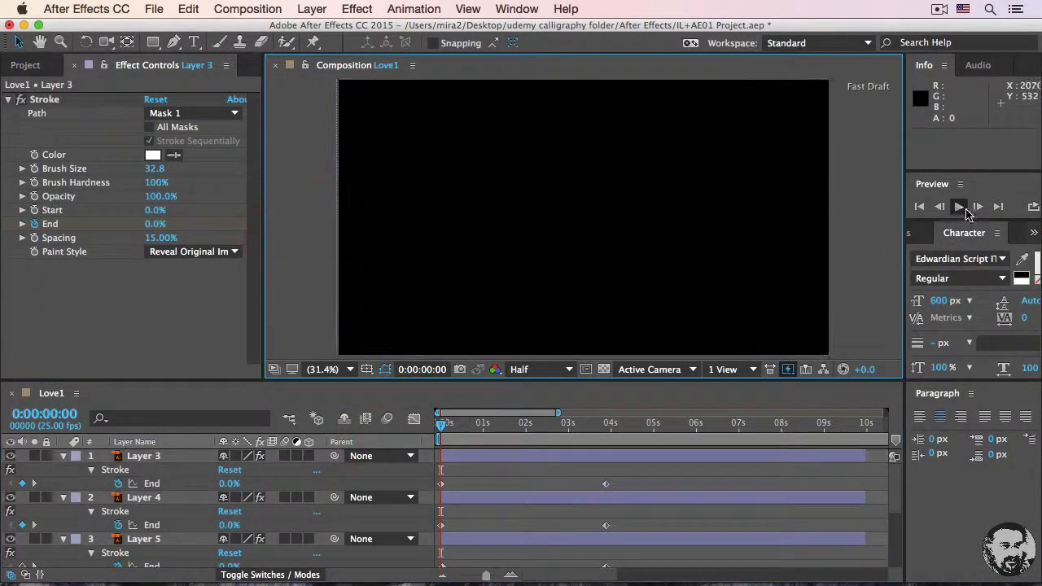
pyautogui.click(959, 207)
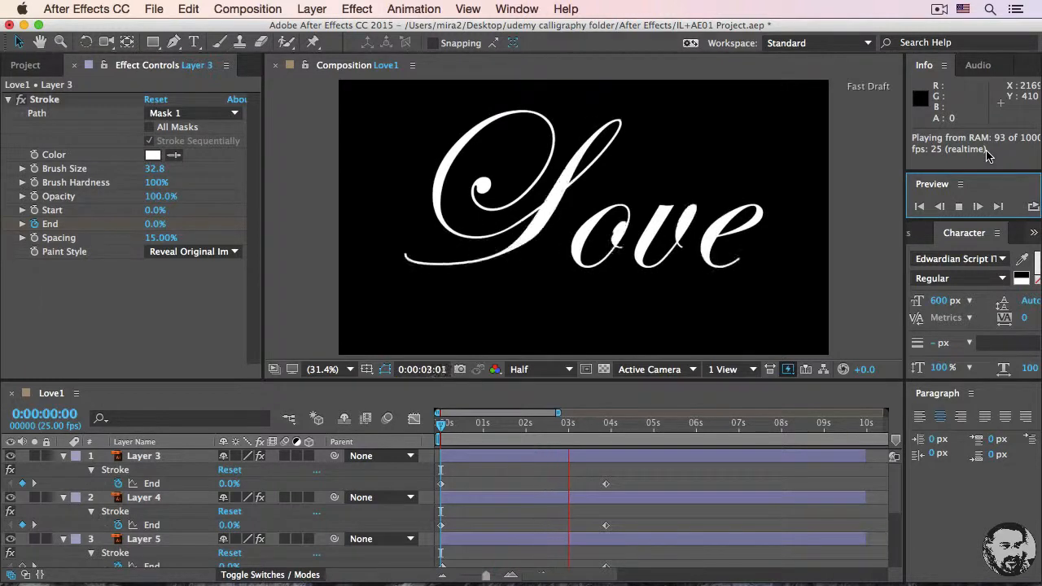
pyautogui.click(959, 206)
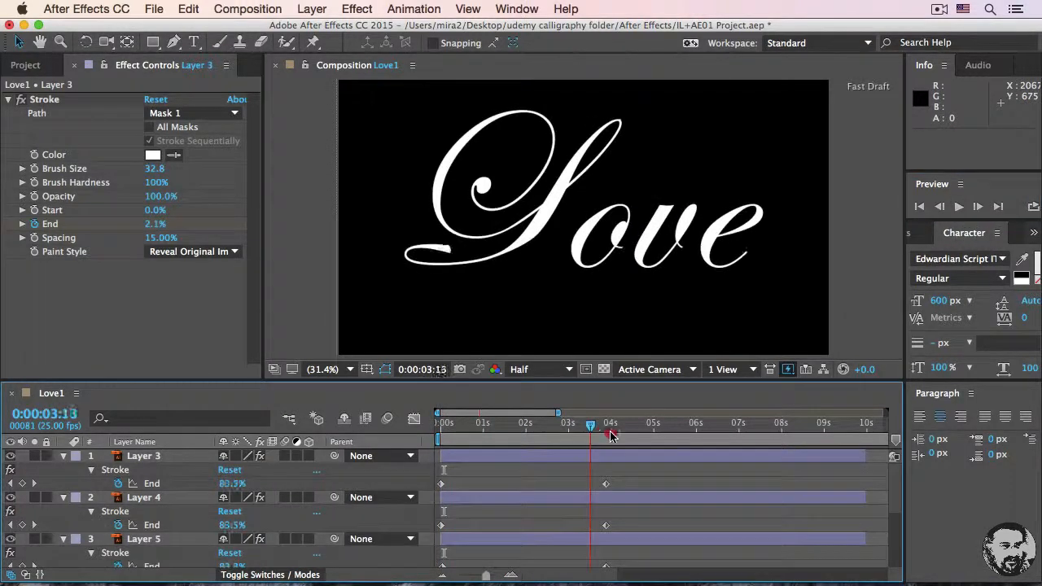